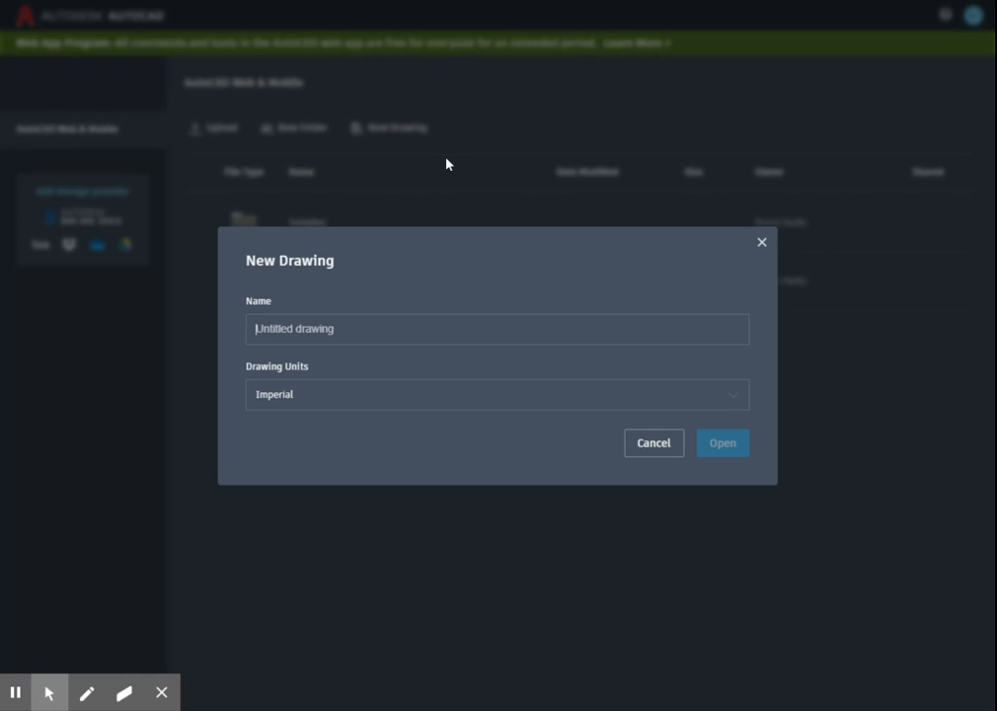
Create a new drawing with Imperial units, named with the author's full name followed by "- sample".
{"action": "type", "text": "B"}
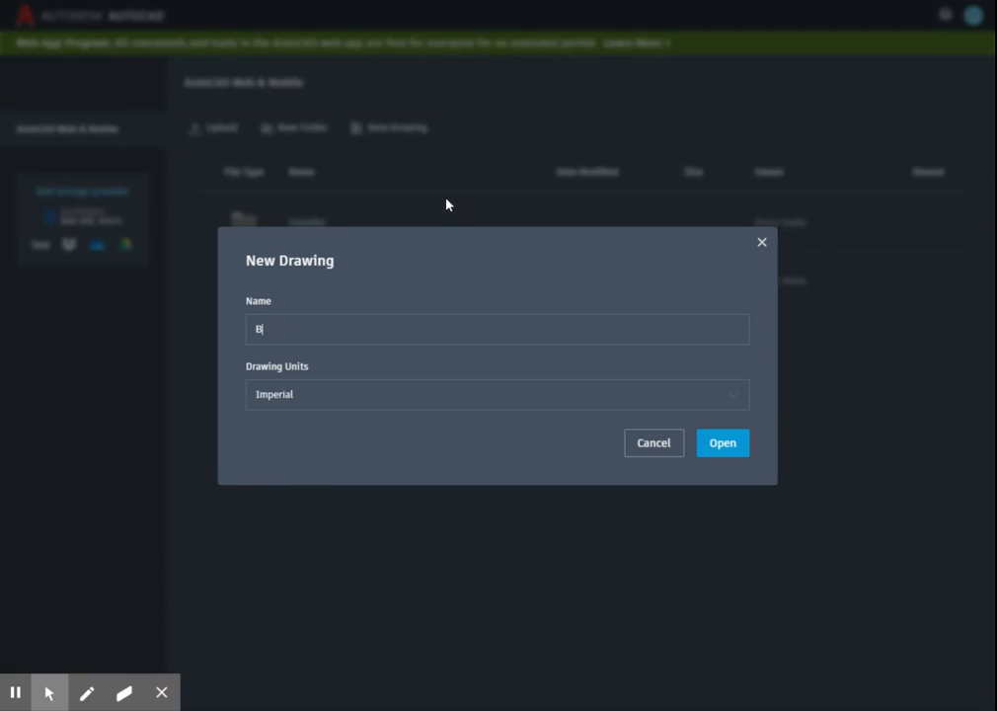
{"action": "type", "text": "ryce Park"}
{"action": "type", "text": "sample"}
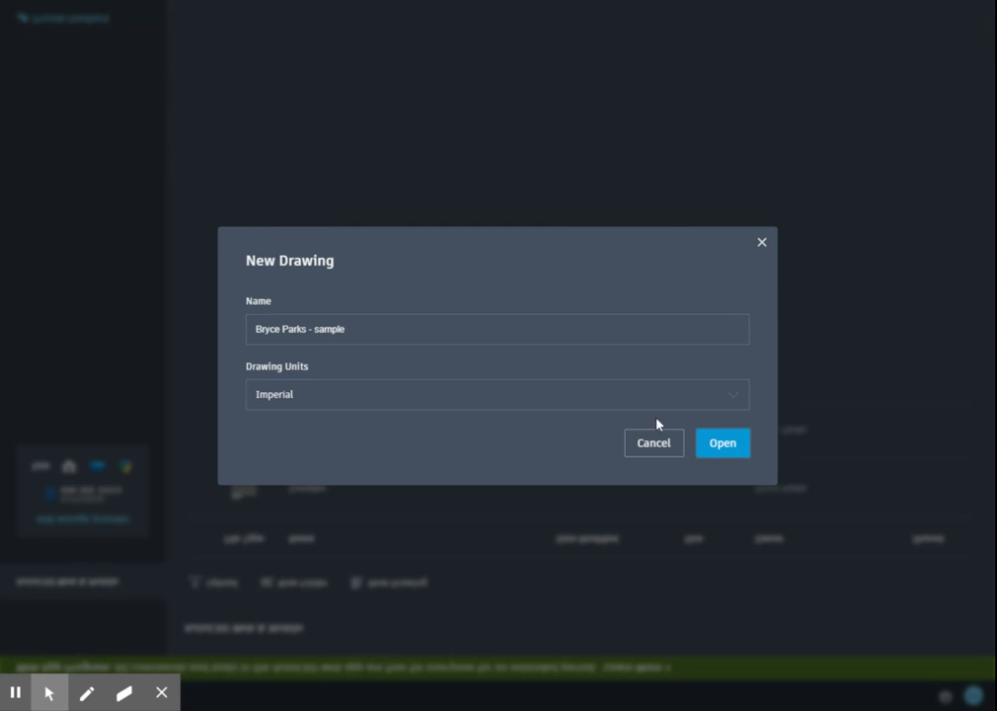
{"action": "left_click", "coordinate": [722, 443]}
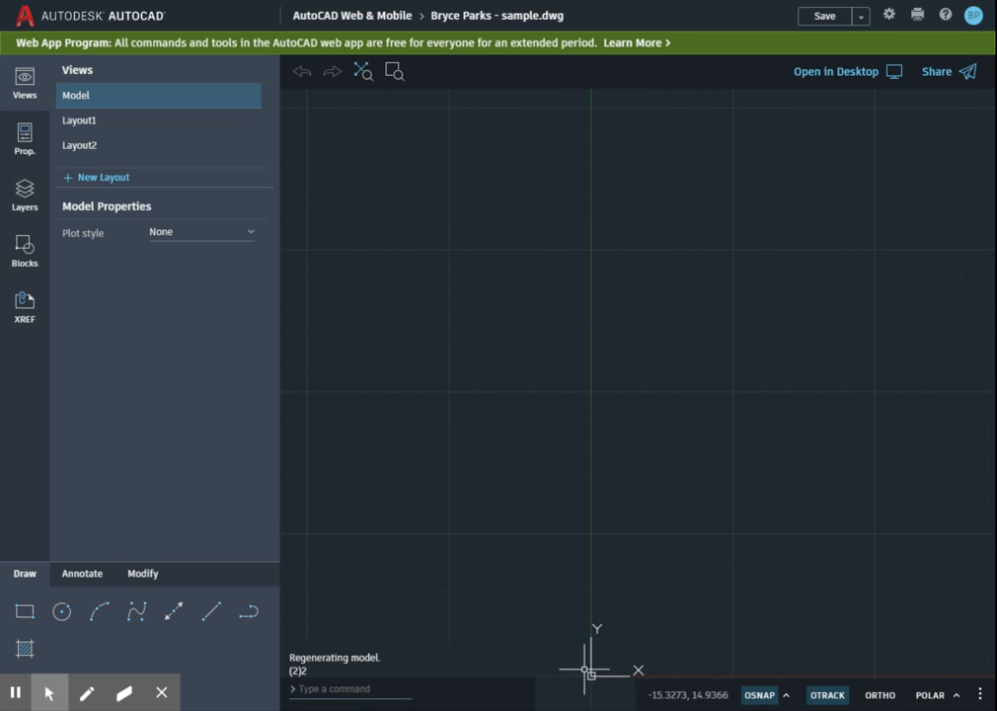
Draw a line 2 units long at a 45° angle, starting just beside the Y axis above the origin.
{"action": "left_click", "coordinate": [211, 613]}
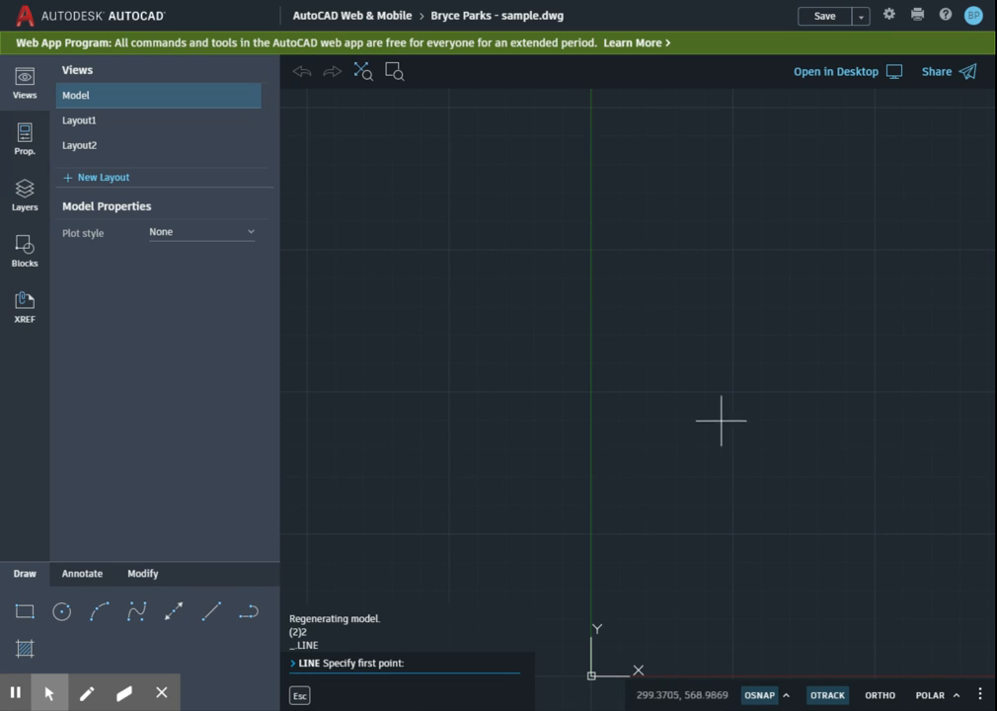
{"action": "left_click", "coordinate": [618, 482]}
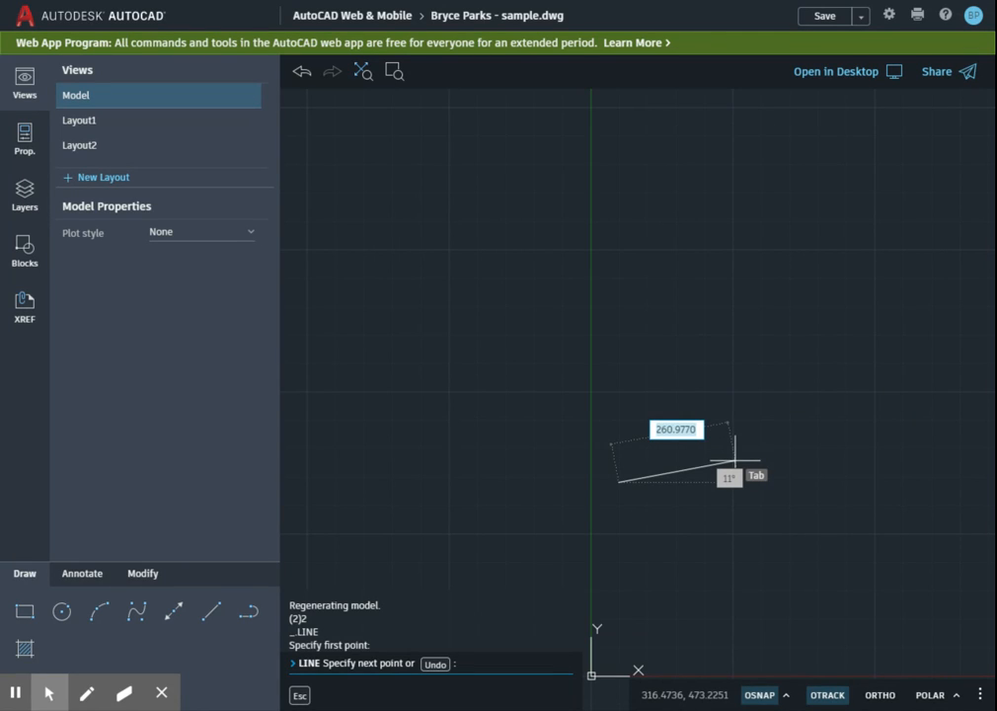
{"action": "type", "text": "2"}
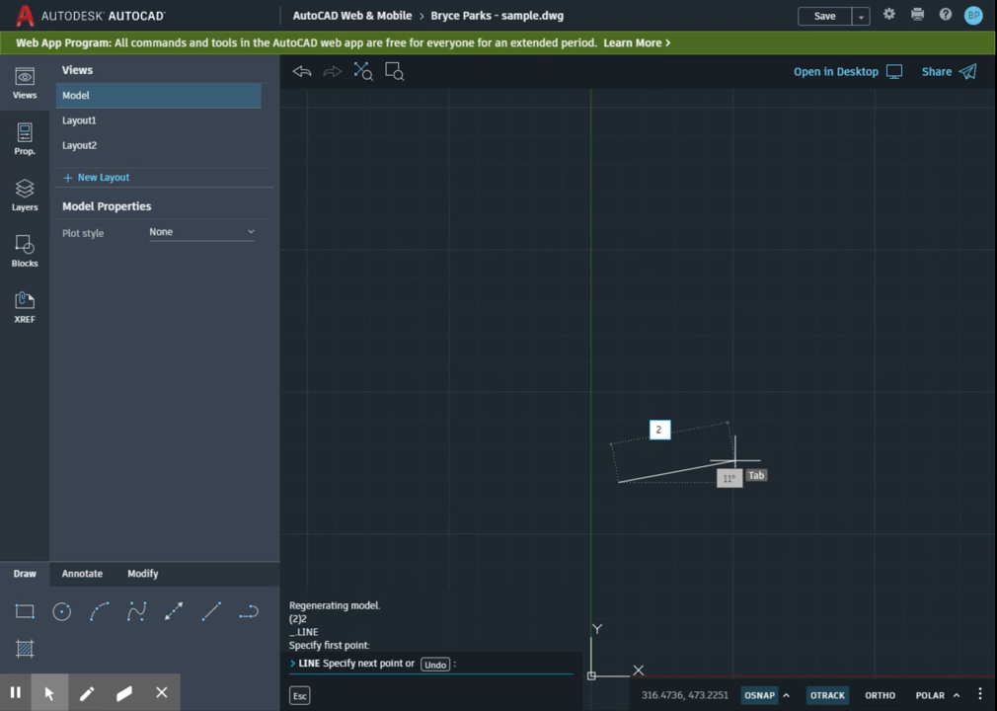
{"action": "key", "text": "Tab"}
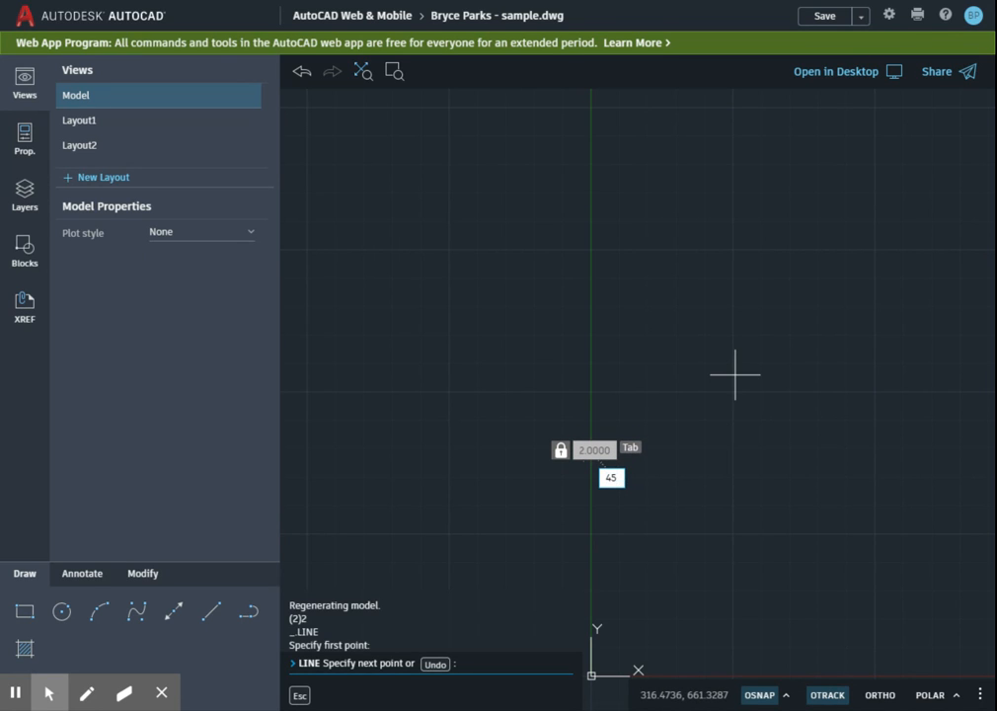
{"action": "type", "text": "45"}
{"action": "key", "text": "Return"}
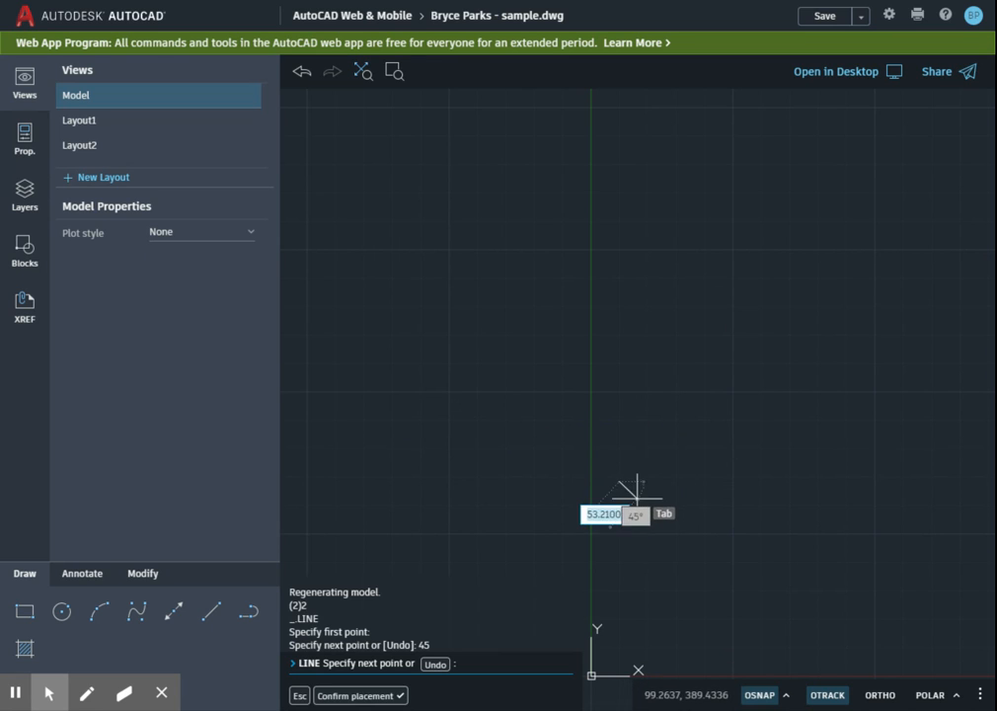
{"action": "left_click", "coordinate": [369, 78]}
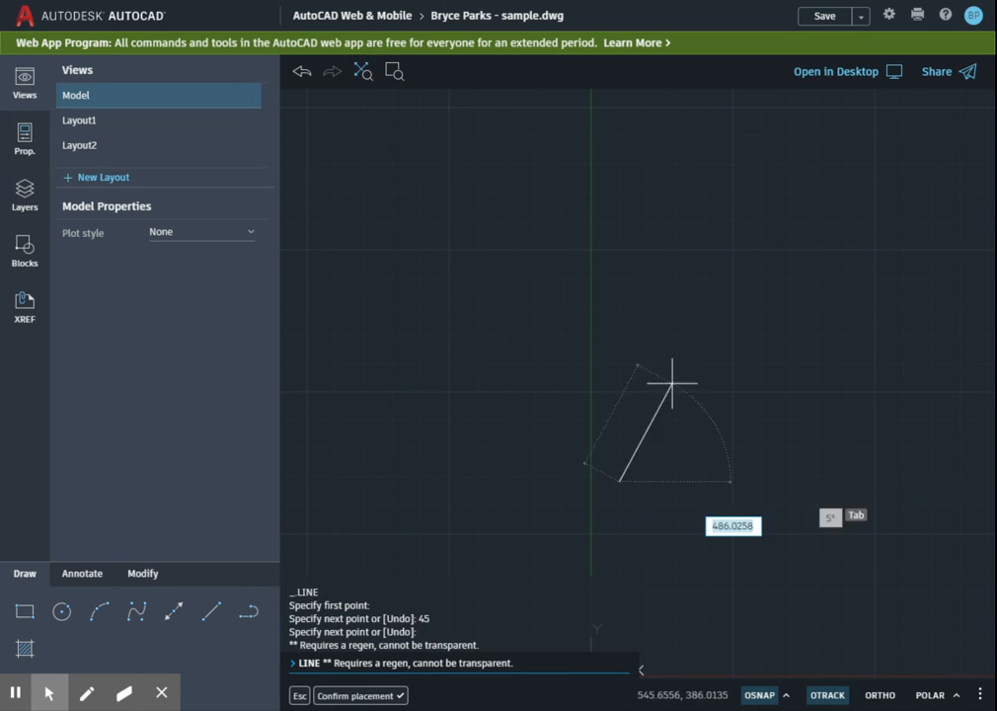
{"action": "key", "text": "Escape"}
{"action": "key", "text": "Escape"}
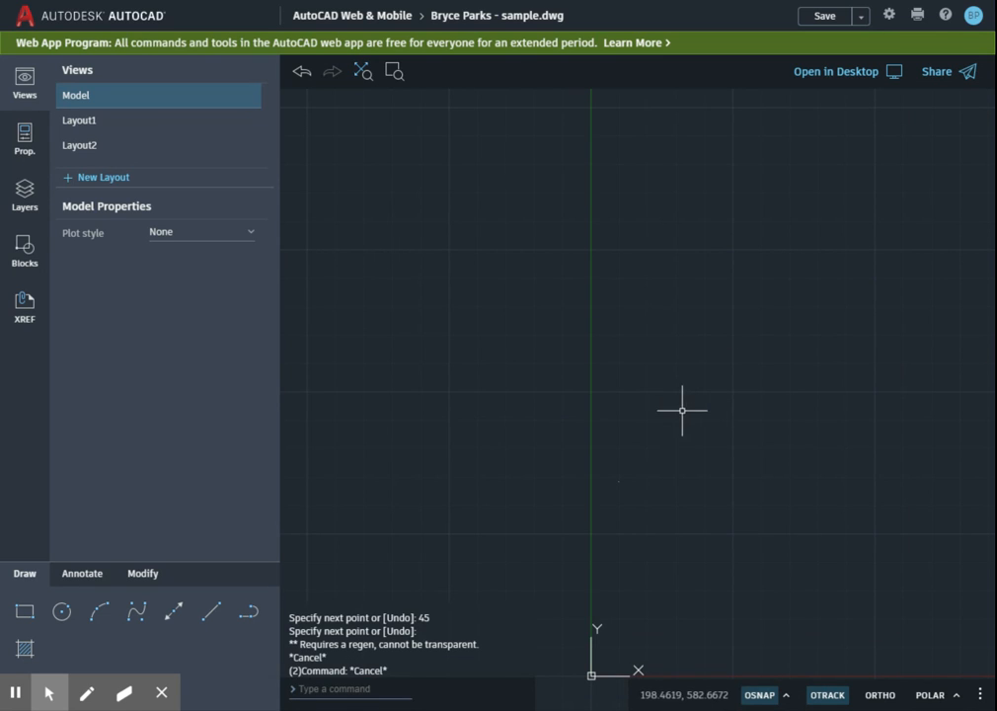
{"action": "key", "text": "Escape"}
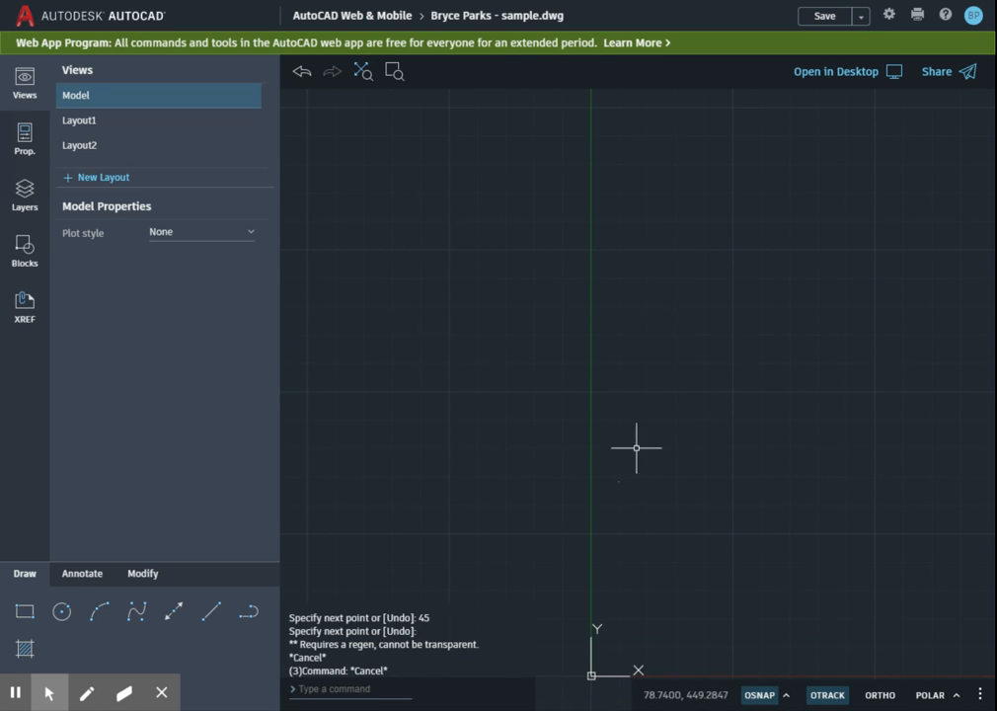
{"action": "left_click", "coordinate": [598, 507]}
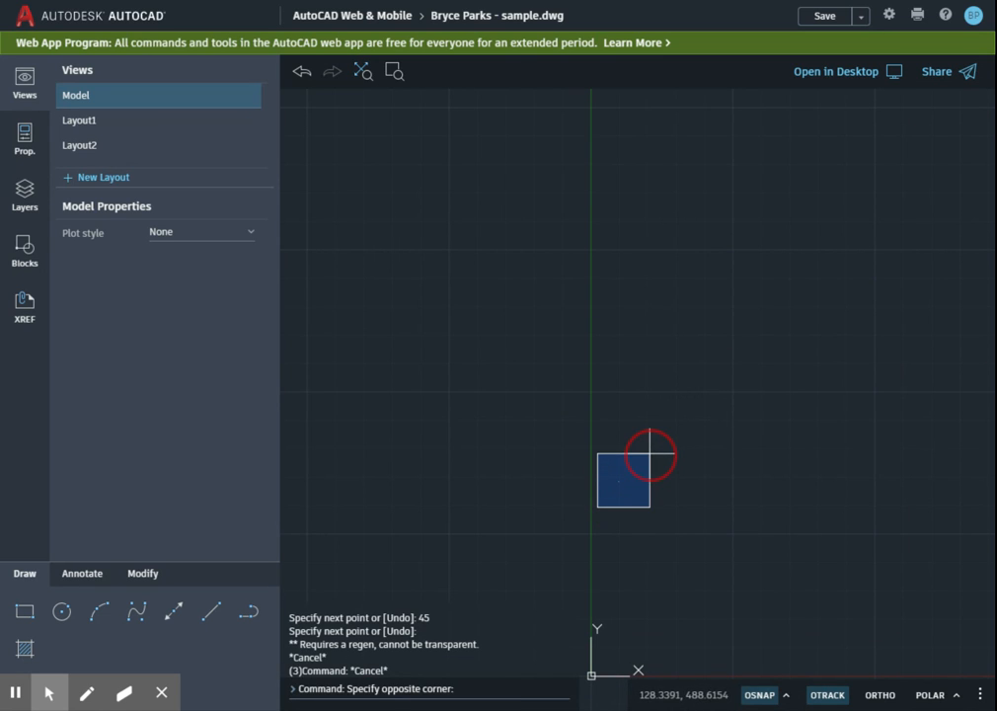
{"action": "left_click", "coordinate": [650, 454]}
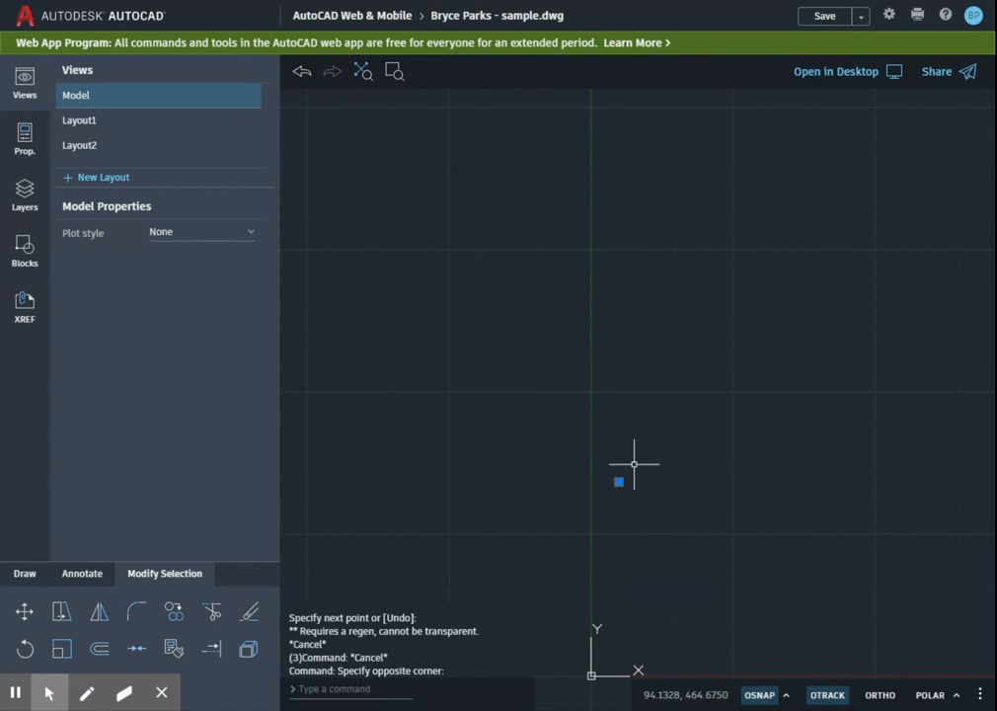
{"action": "key", "text": "Escape"}
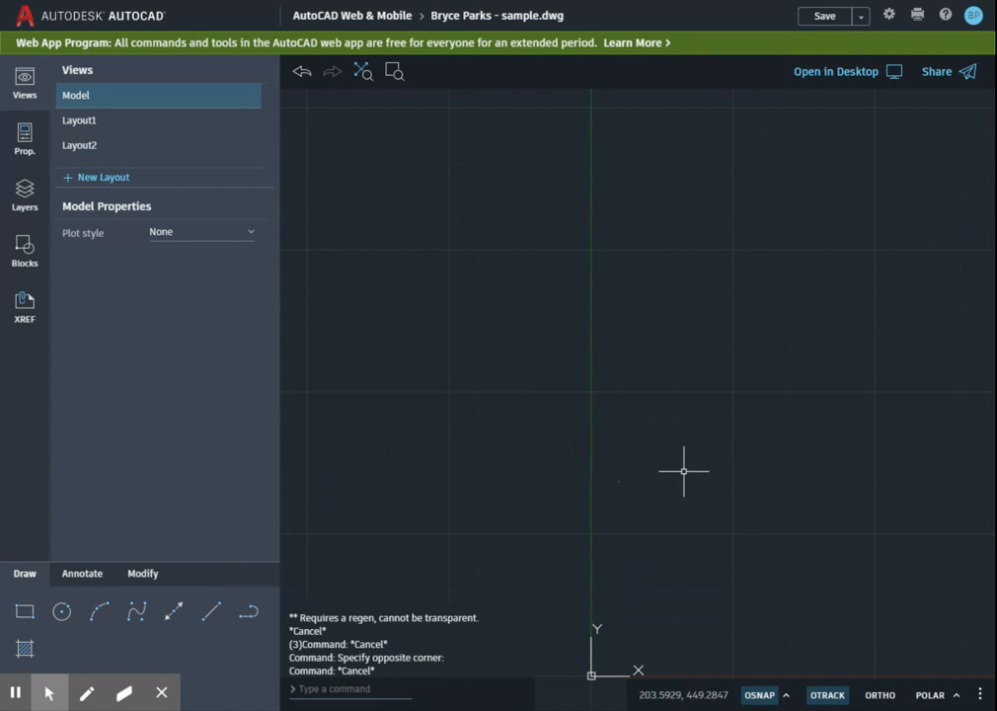
{"action": "left_click", "coordinate": [209, 611]}
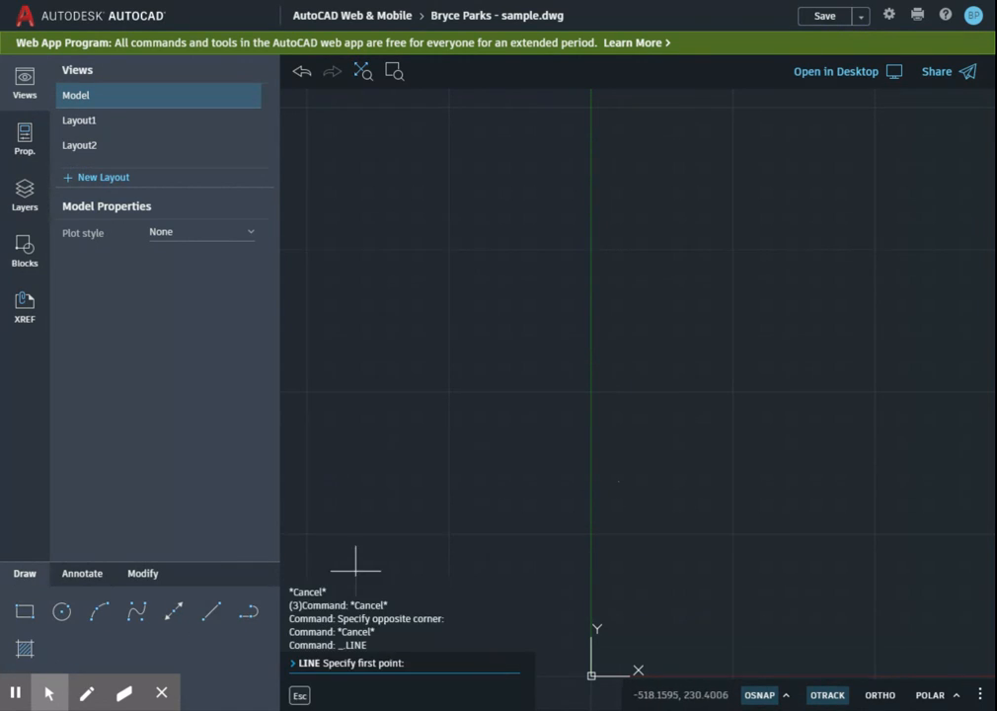
{"action": "left_click", "coordinate": [421, 551]}
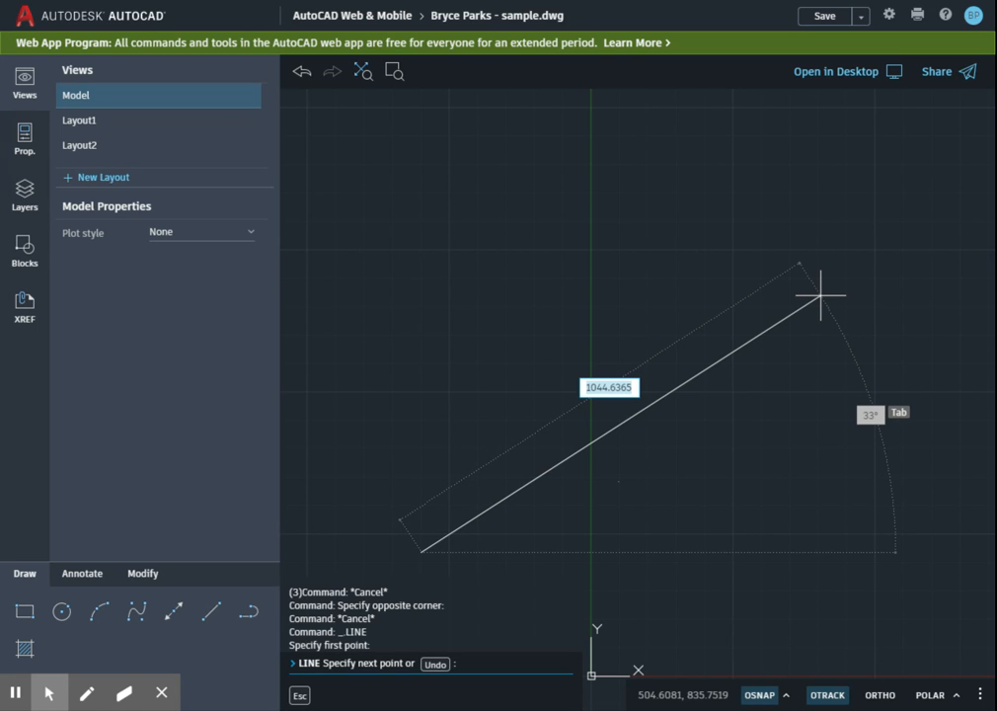
{"action": "key", "text": "Escape"}
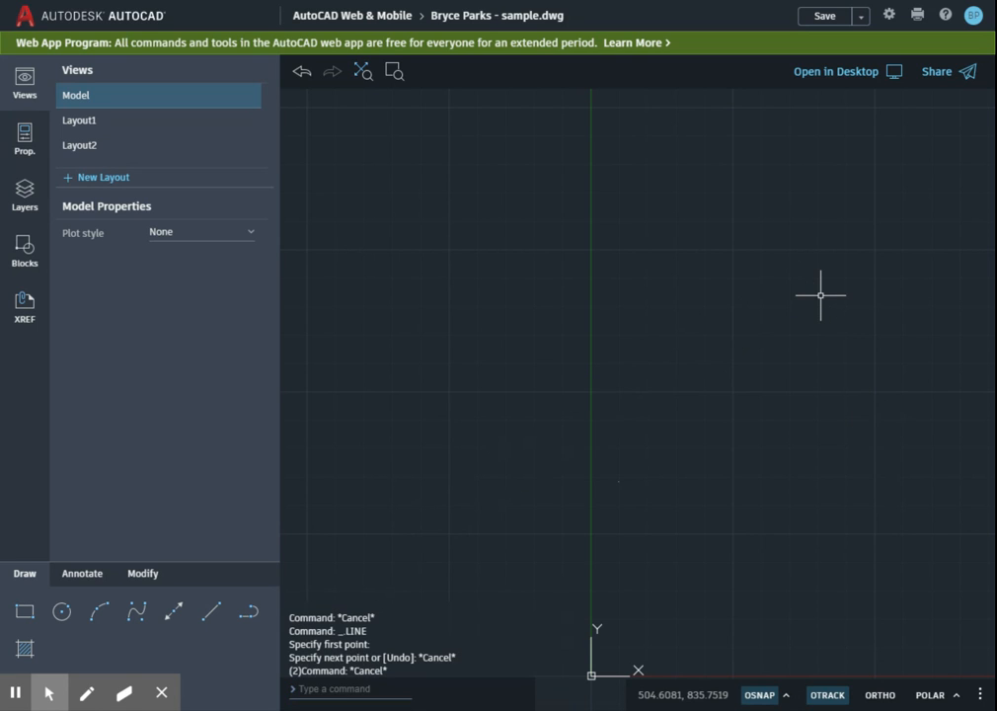
Zoom to the drawing's extents to examine the short diagonal line at full size.
{"action": "left_click", "coordinate": [362, 75]}
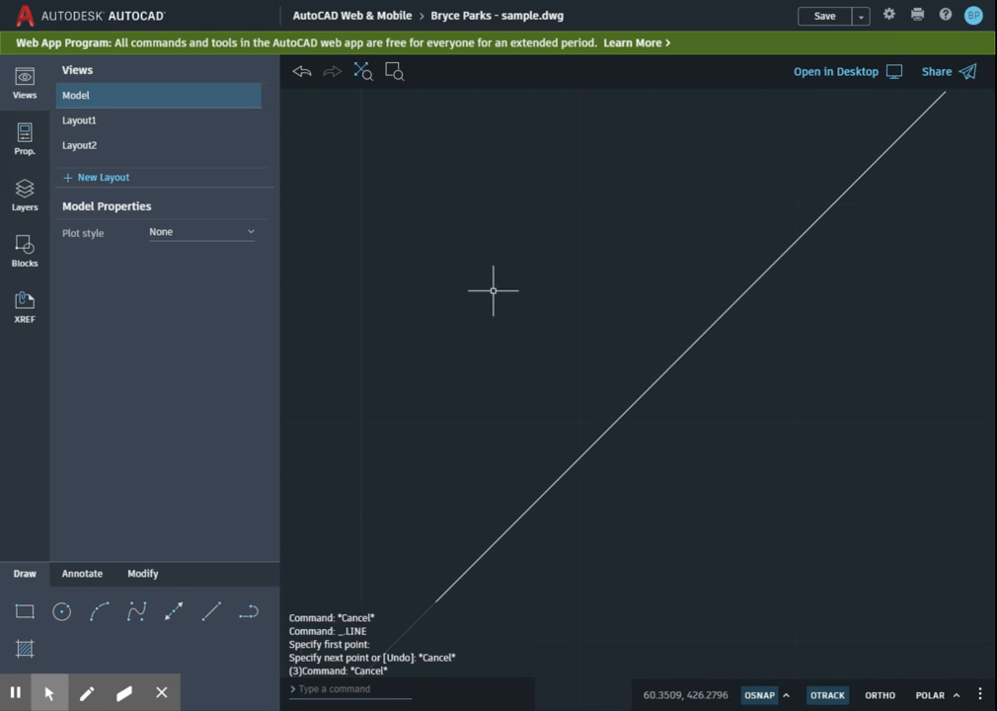
{"action": "scroll", "coordinate": [735, 436], "scroll_direction": "down", "scroll_amount": 2}
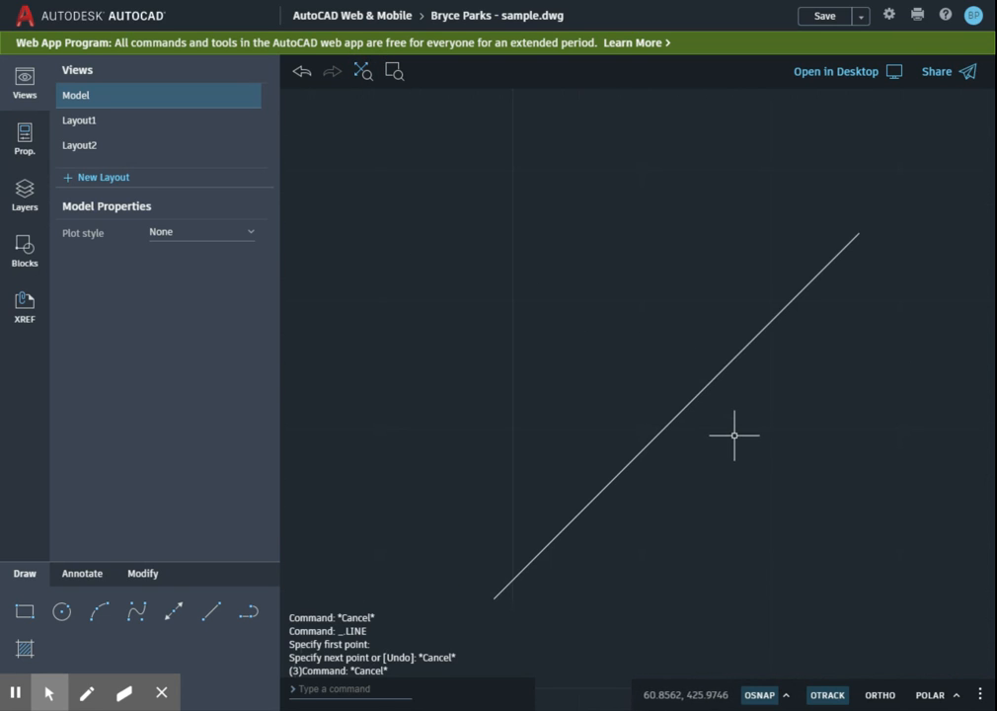
{"action": "left_click", "coordinate": [695, 399]}
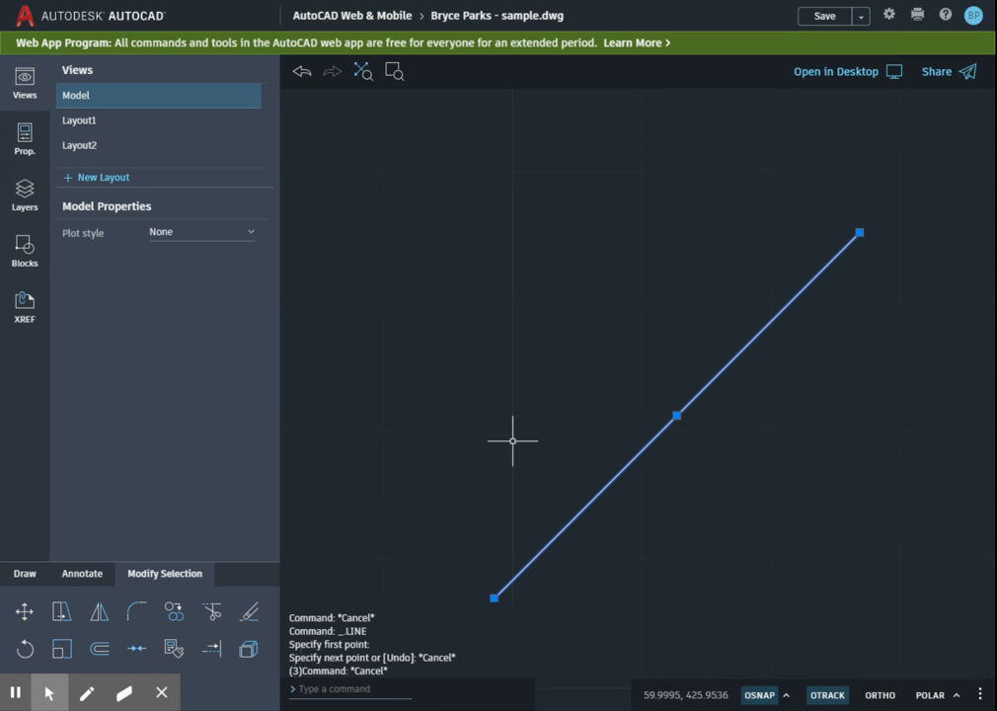
{"action": "key", "text": "Escape"}
Check the diagonal line's length by previewing an aligned dimension on it without placing it.
{"action": "left_click", "coordinate": [84, 574]}
{"action": "left_click", "coordinate": [101, 612]}
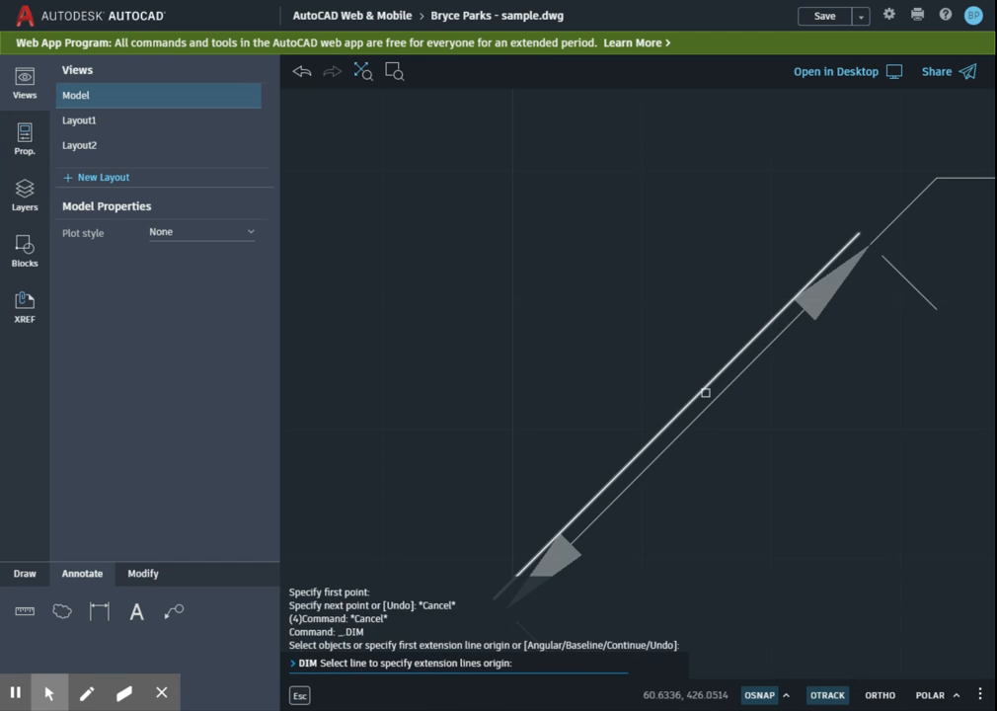
{"action": "left_click", "coordinate": [708, 386]}
{"action": "scroll", "coordinate": [498, 327], "scroll_direction": "down", "scroll_amount": 5}
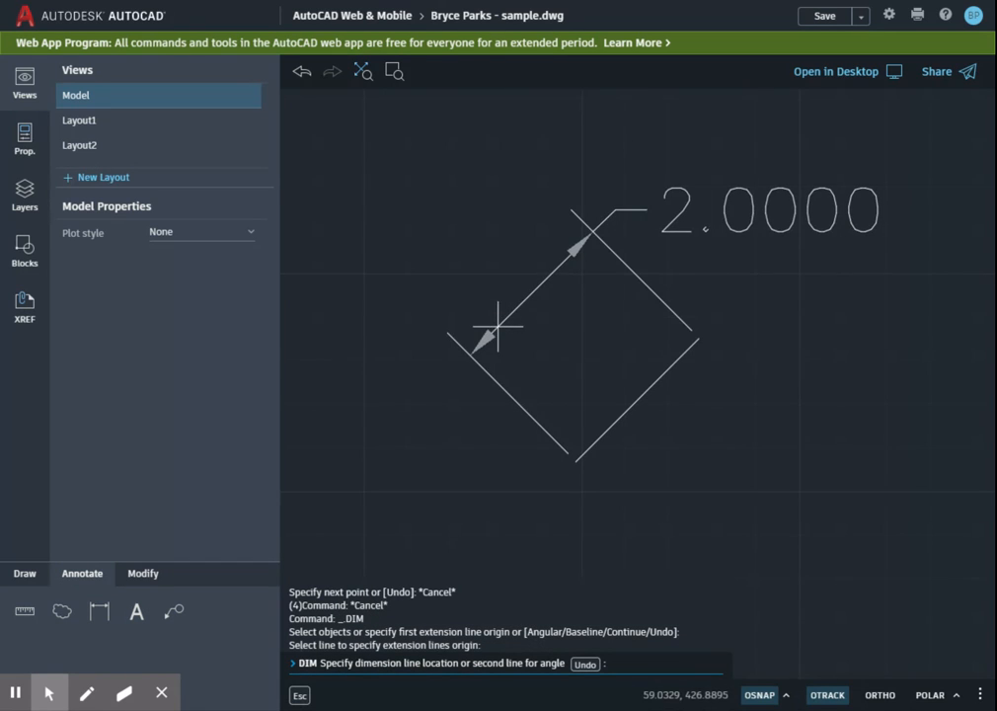
{"action": "key", "text": "Escape"}
{"action": "key", "text": "Escape"}
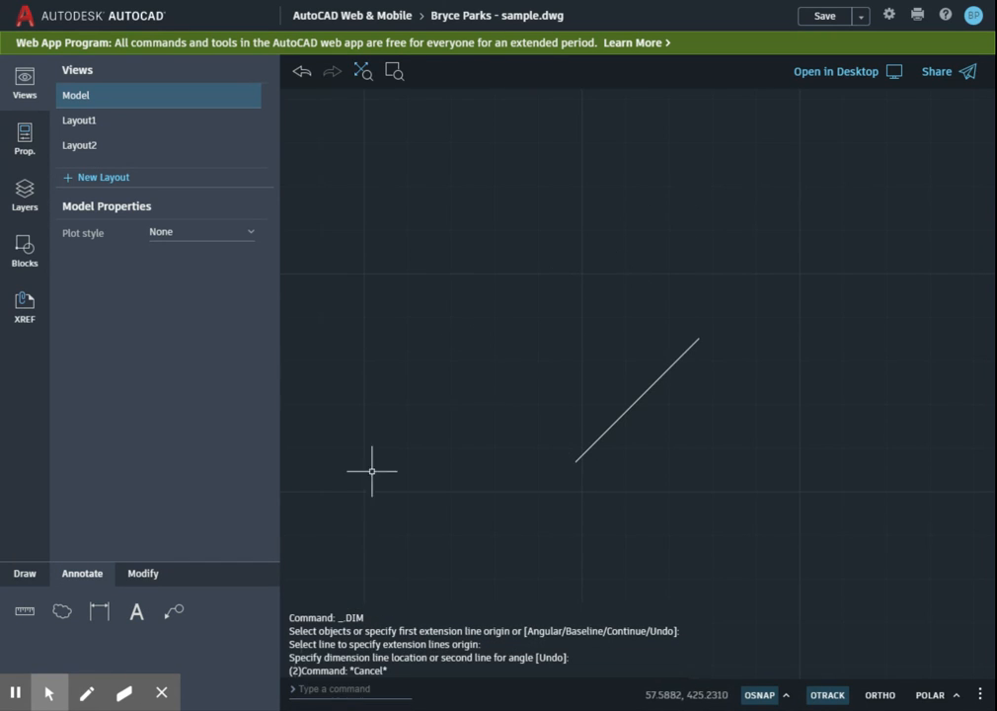
Examine the diagonal line with a zoom window around its lower end, panning, and zooming in and out.
{"action": "left_click", "coordinate": [25, 574]}
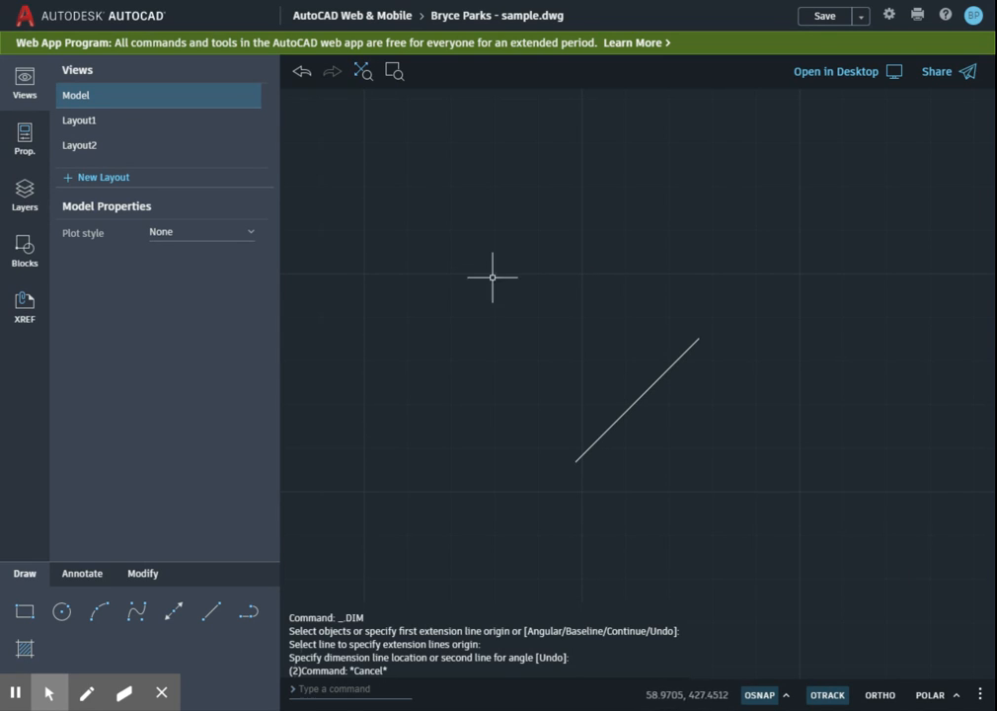
{"action": "left_click", "coordinate": [394, 76]}
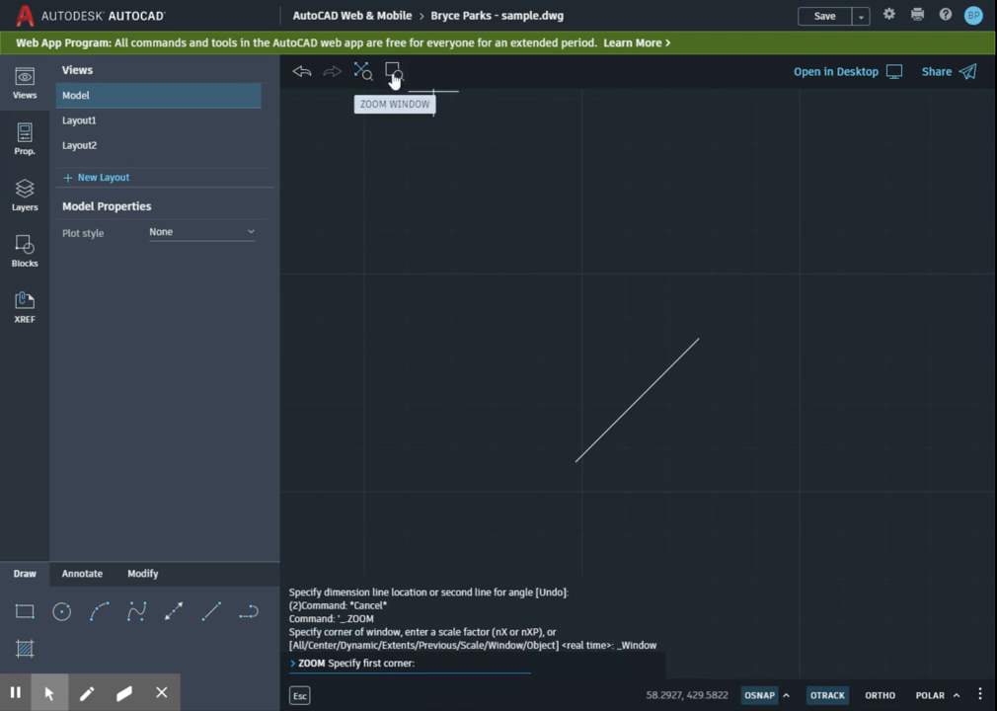
{"action": "left_click", "coordinate": [483, 539]}
{"action": "left_click", "coordinate": [615, 421]}
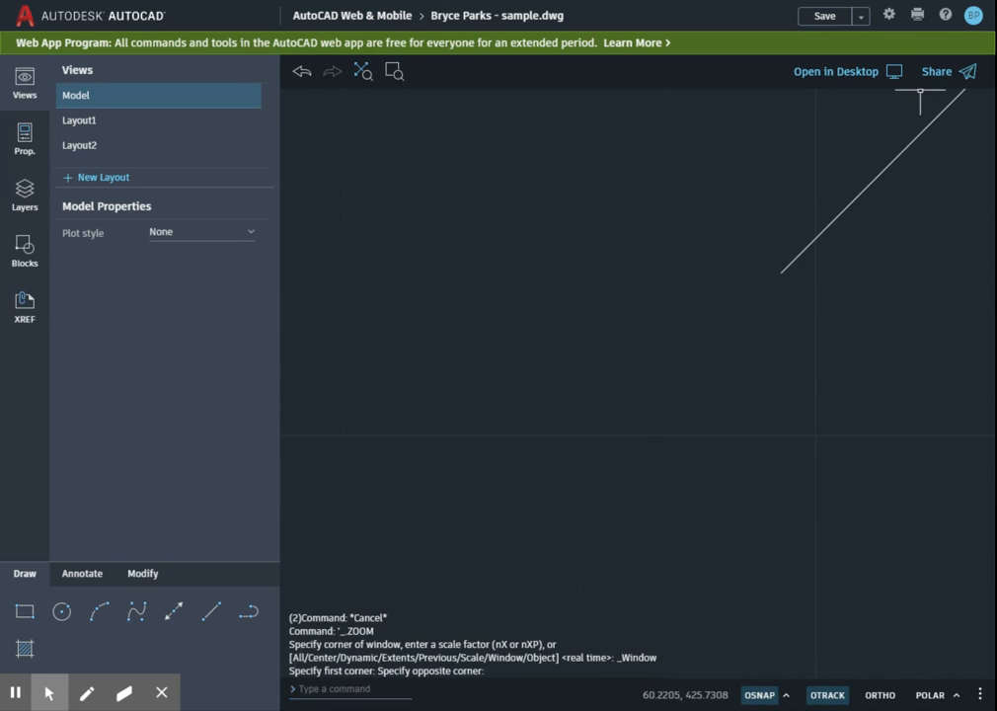
{"action": "scroll", "coordinate": [832, 334], "scroll_direction": "down", "scroll_amount": 1}
{"action": "scroll", "coordinate": [827, 337], "scroll_direction": "down", "scroll_amount": 4}
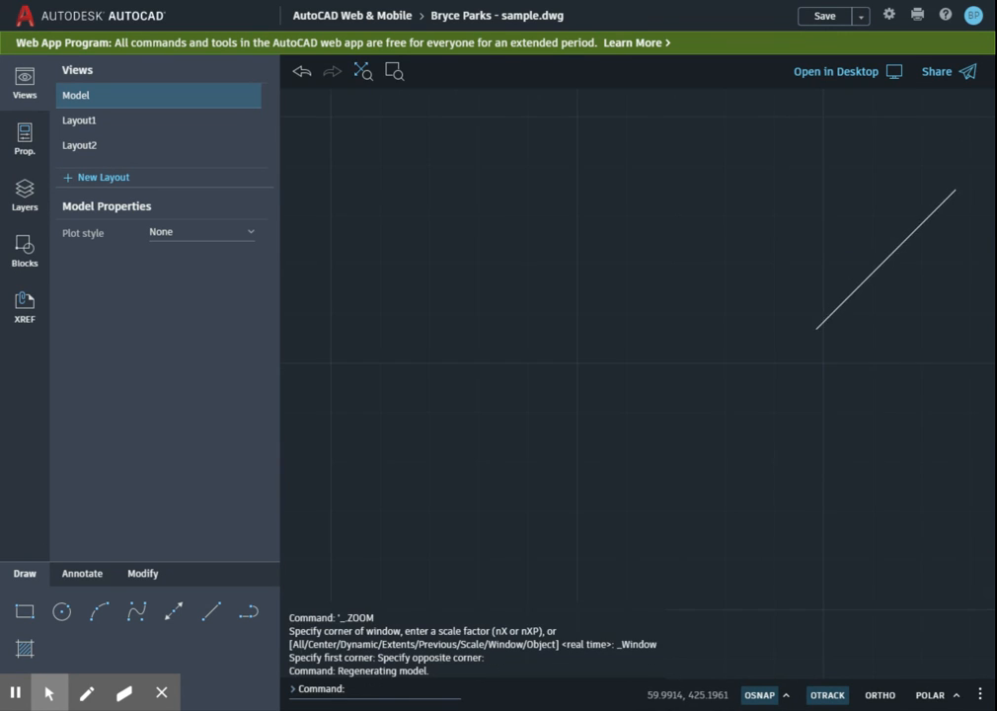
{"action": "scroll", "coordinate": [852, 335], "scroll_direction": "up", "scroll_amount": 3}
{"action": "middle_click_drag", "start_coordinate": [864, 320], "coordinate": [619, 383]}
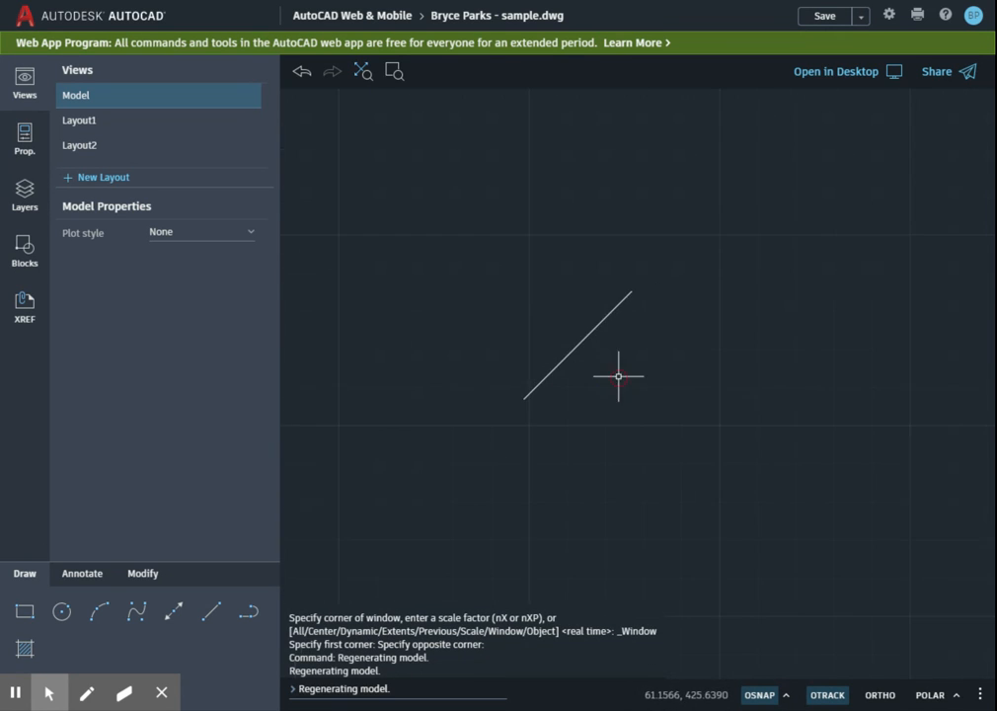
{"action": "scroll", "coordinate": [556, 329], "scroll_direction": "down", "scroll_amount": 3}
{"action": "scroll", "coordinate": [556, 330], "scroll_direction": "up", "scroll_amount": 4}
{"action": "scroll", "coordinate": [556, 330], "scroll_direction": "down", "scroll_amount": 2}
{"action": "scroll", "coordinate": [556, 331], "scroll_direction": "up", "scroll_amount": 2}
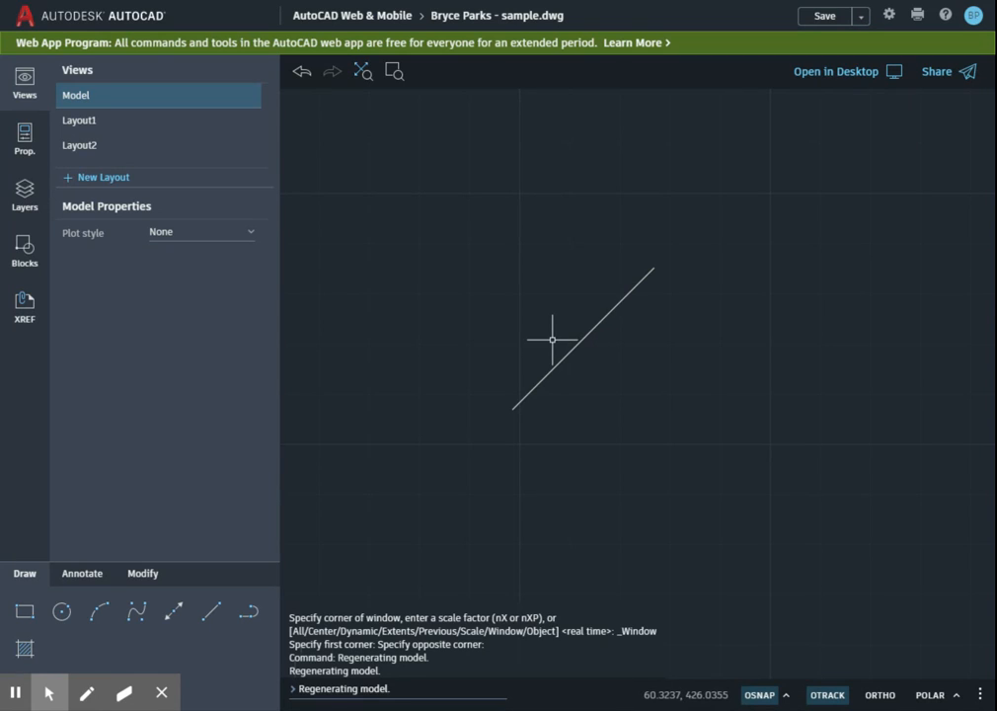
Stretch the diagonal line's lower endpoint down and to the right so the line stands nearly vertical.
{"action": "left_click", "coordinate": [362, 73]}
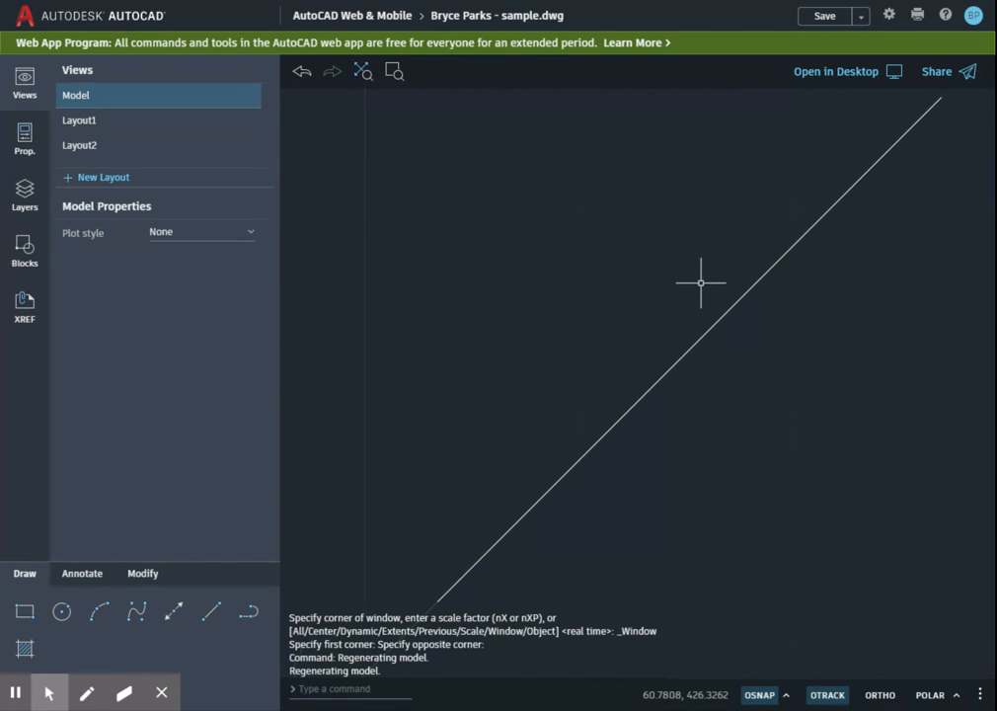
{"action": "scroll", "coordinate": [705, 286], "scroll_direction": "down", "scroll_amount": 1}
{"action": "scroll", "coordinate": [705, 287], "scroll_direction": "down", "scroll_amount": 2}
{"action": "scroll", "coordinate": [705, 287], "scroll_direction": "down", "scroll_amount": 3}
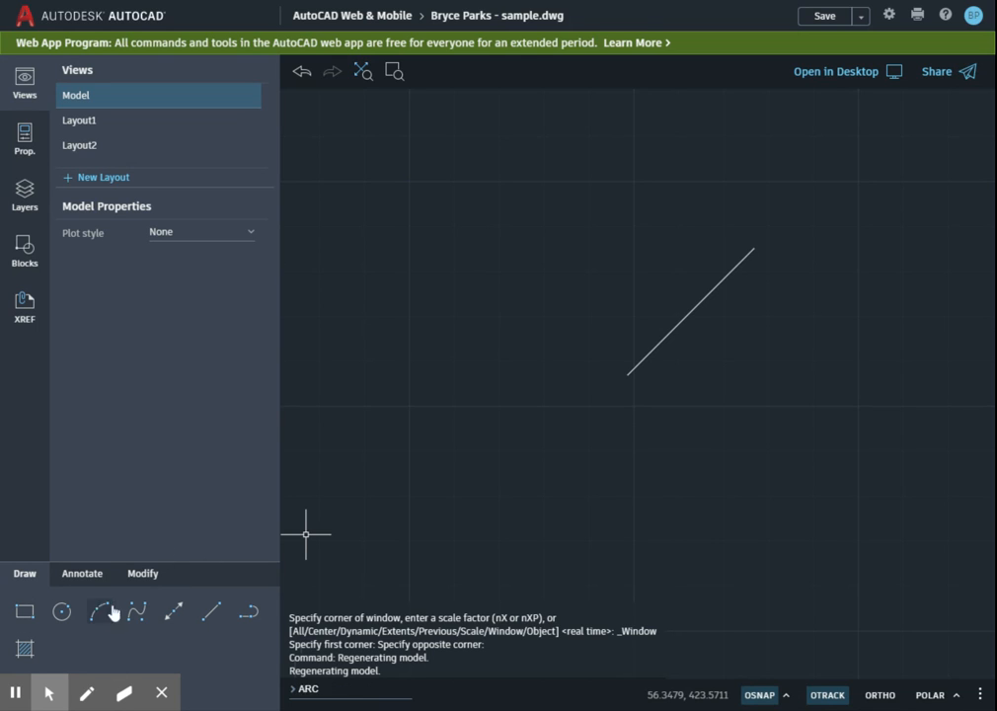
{"action": "left_click", "coordinate": [143, 575]}
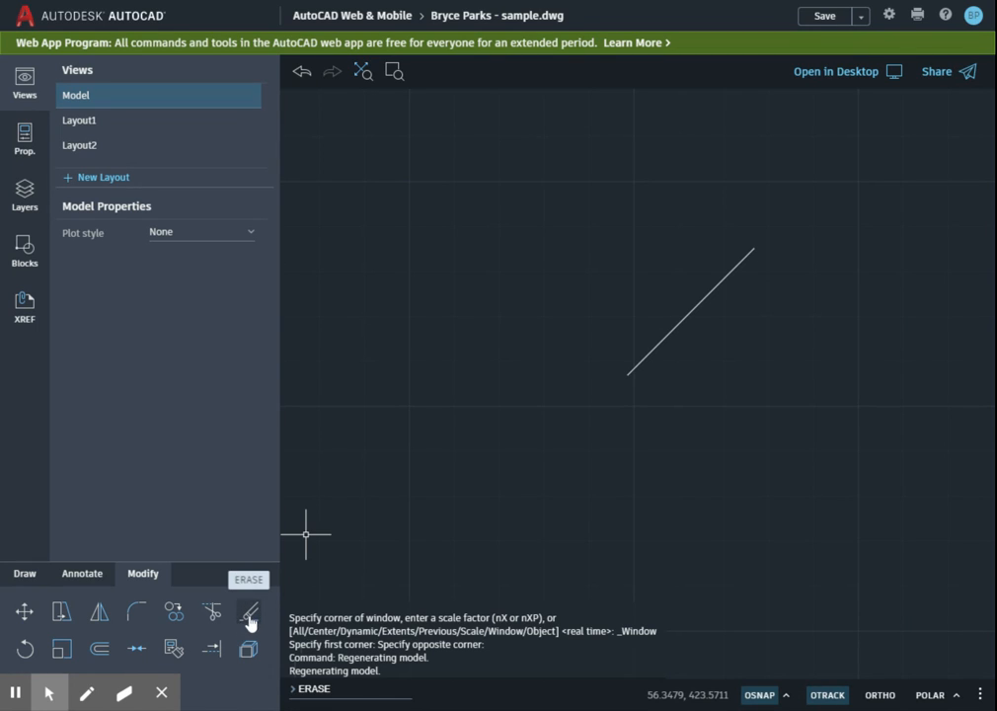
{"action": "left_click", "coordinate": [676, 327]}
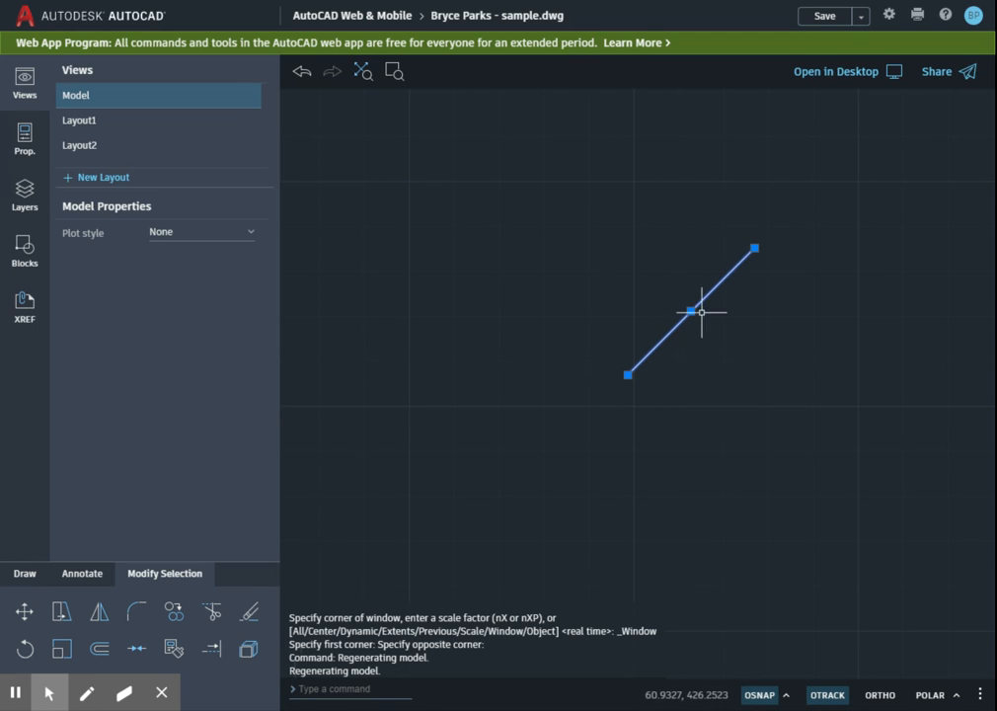
{"action": "left_click", "coordinate": [628, 374]}
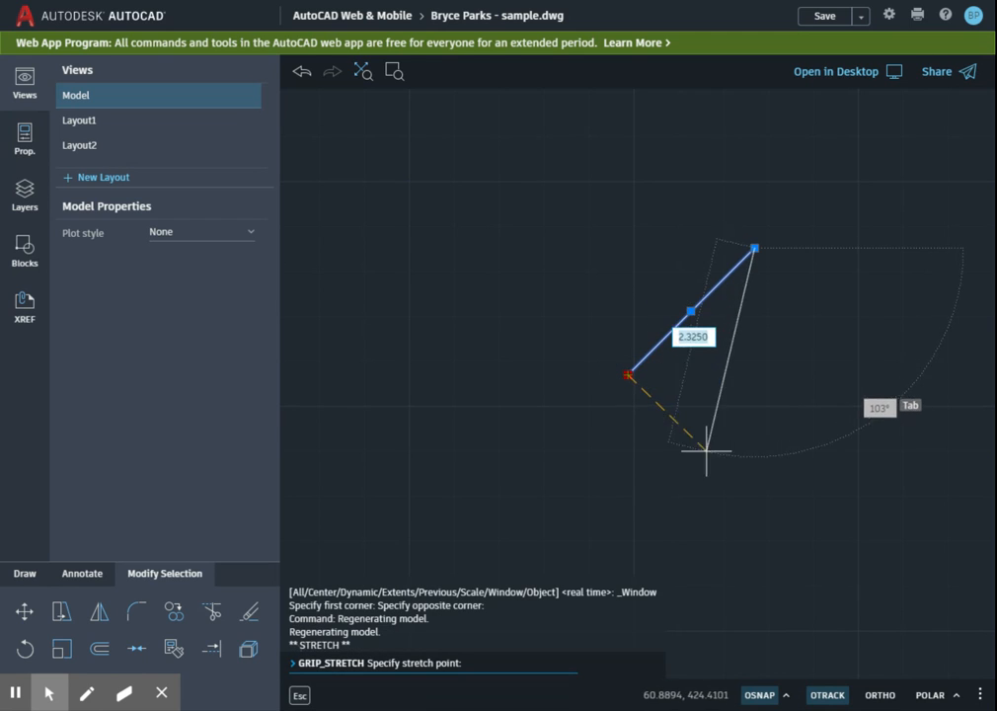
{"action": "left_click", "coordinate": [734, 490]}
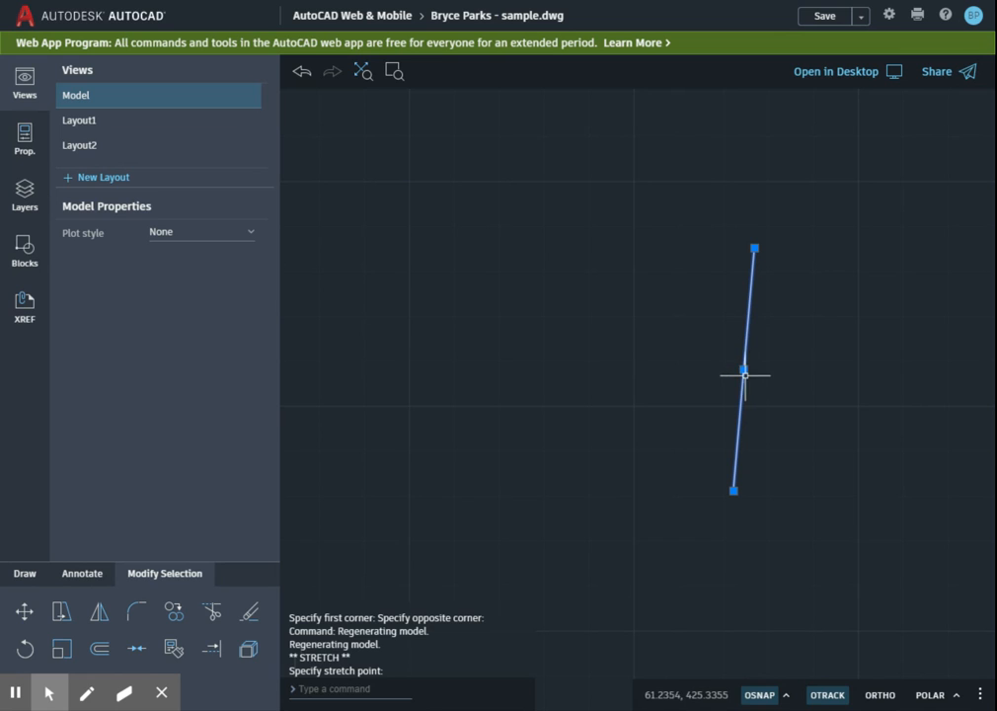
Move the nearly vertical line left and slightly up by its midpoint grip.
{"action": "left_click", "coordinate": [743, 368]}
{"action": "left_click", "coordinate": [534, 335]}
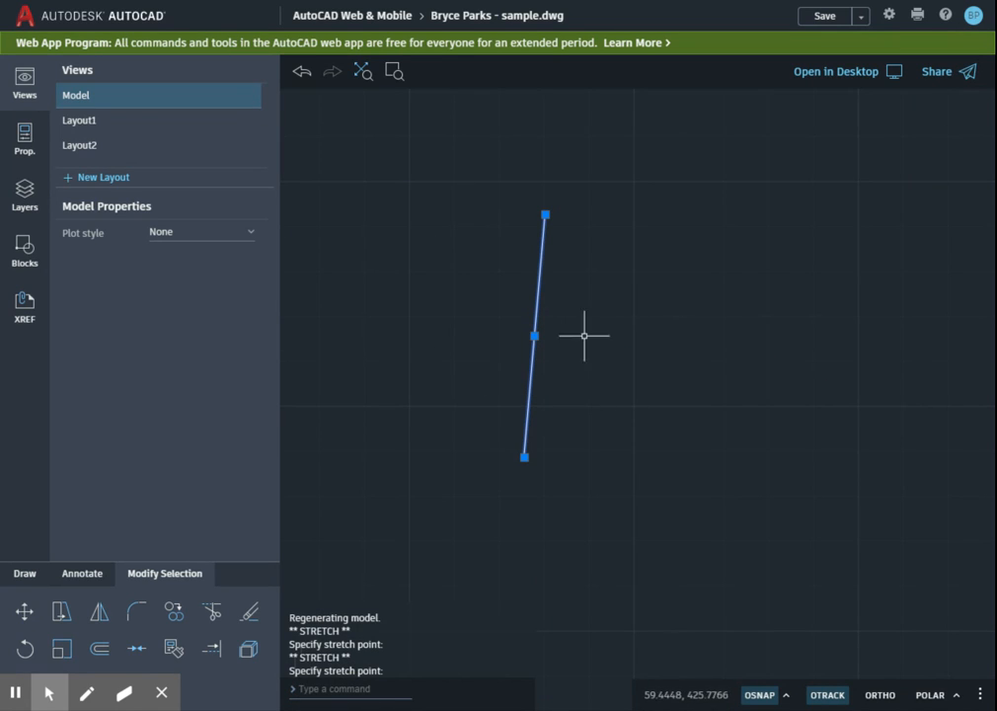
Erase the nearly vertical line, undo that erasure once, and erase the line again by picking it within the Erase command.
{"action": "left_click", "coordinate": [249, 612]}
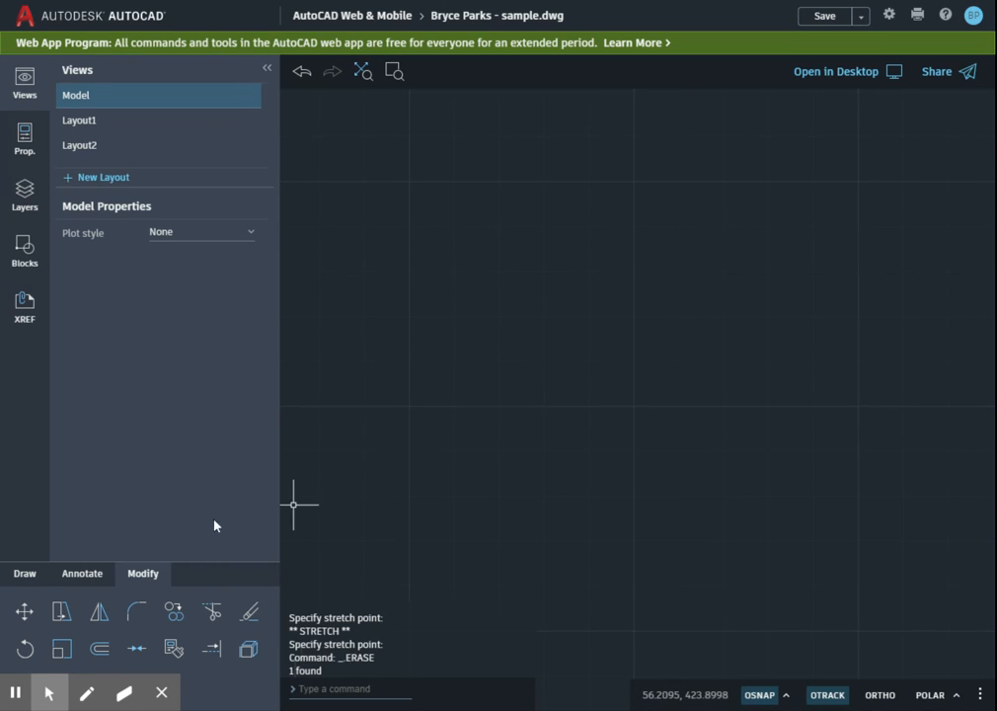
{"action": "left_click", "coordinate": [301, 74]}
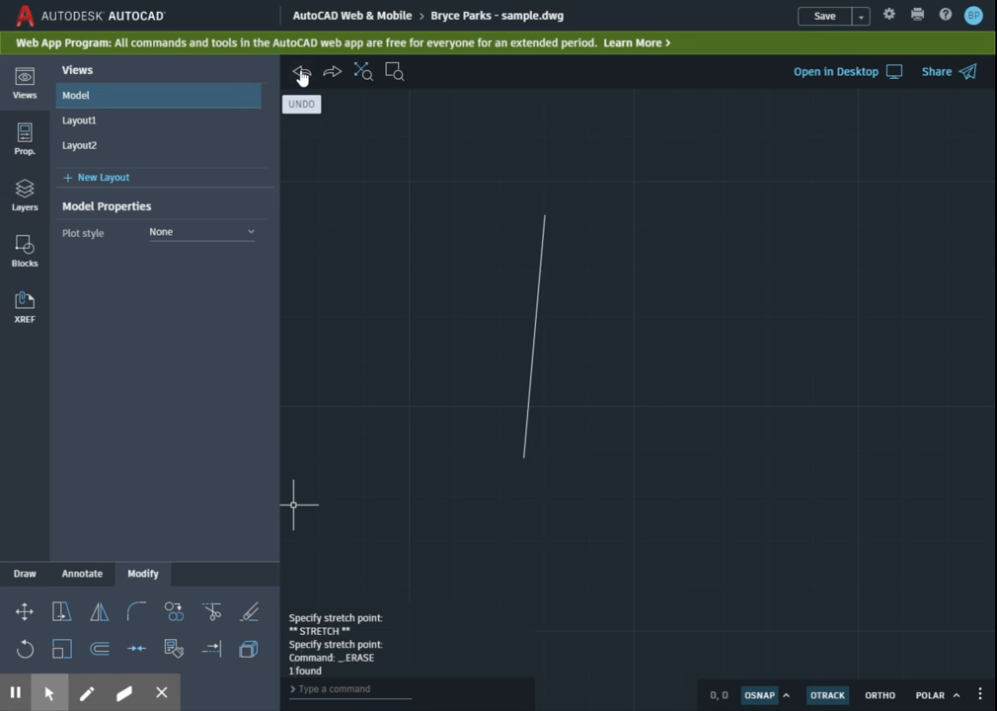
{"action": "left_click", "coordinate": [249, 614]}
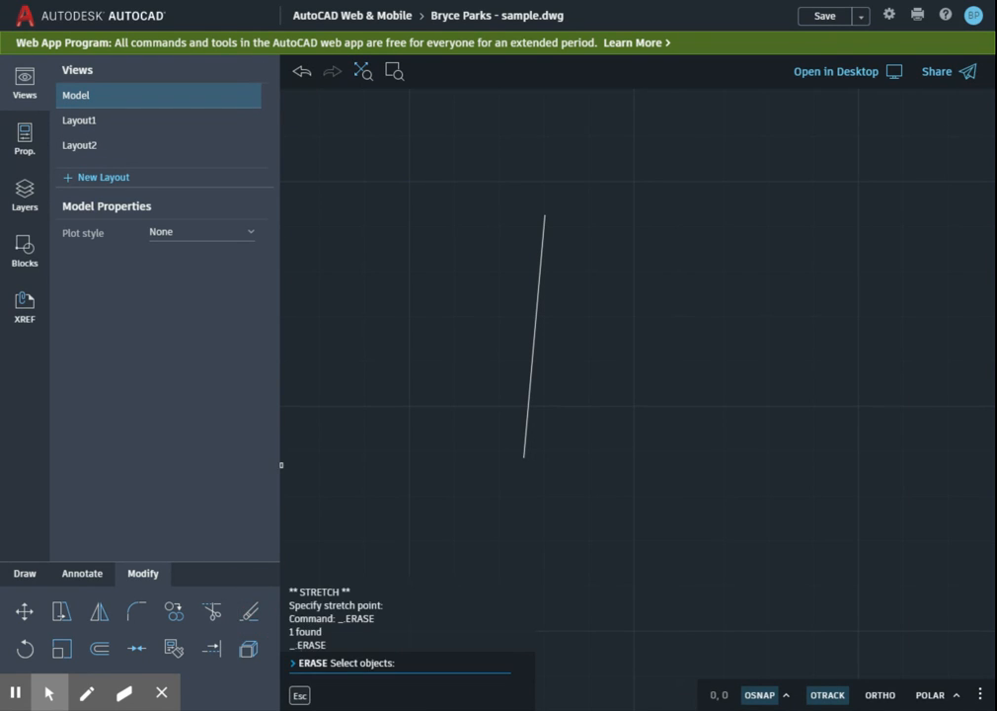
{"action": "left_click", "coordinate": [533, 341]}
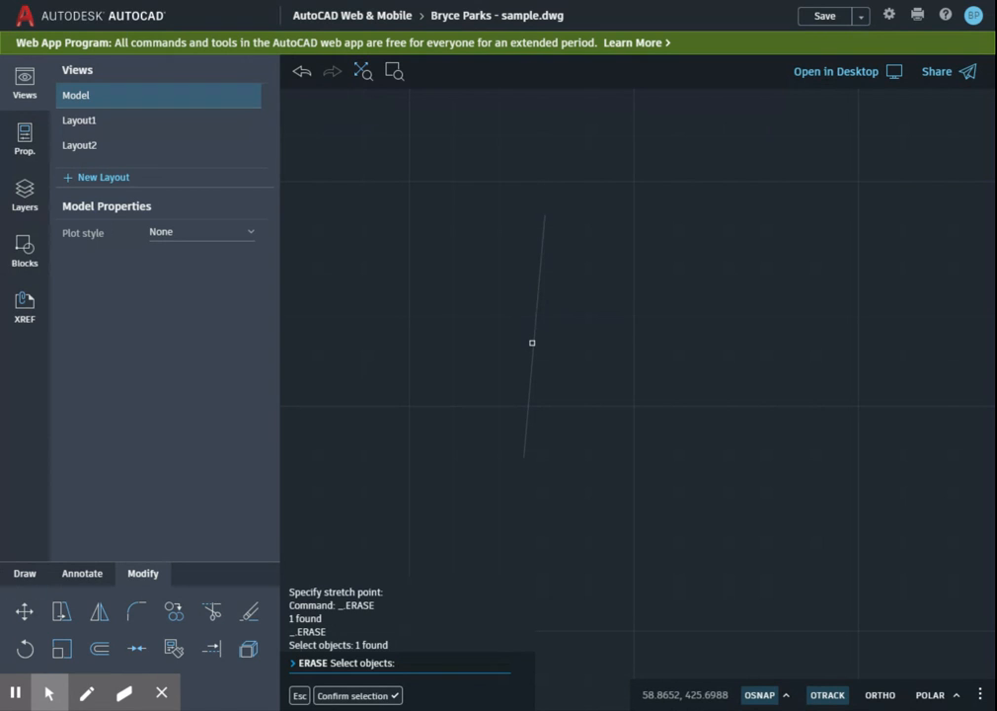
{"action": "key", "text": "Return"}
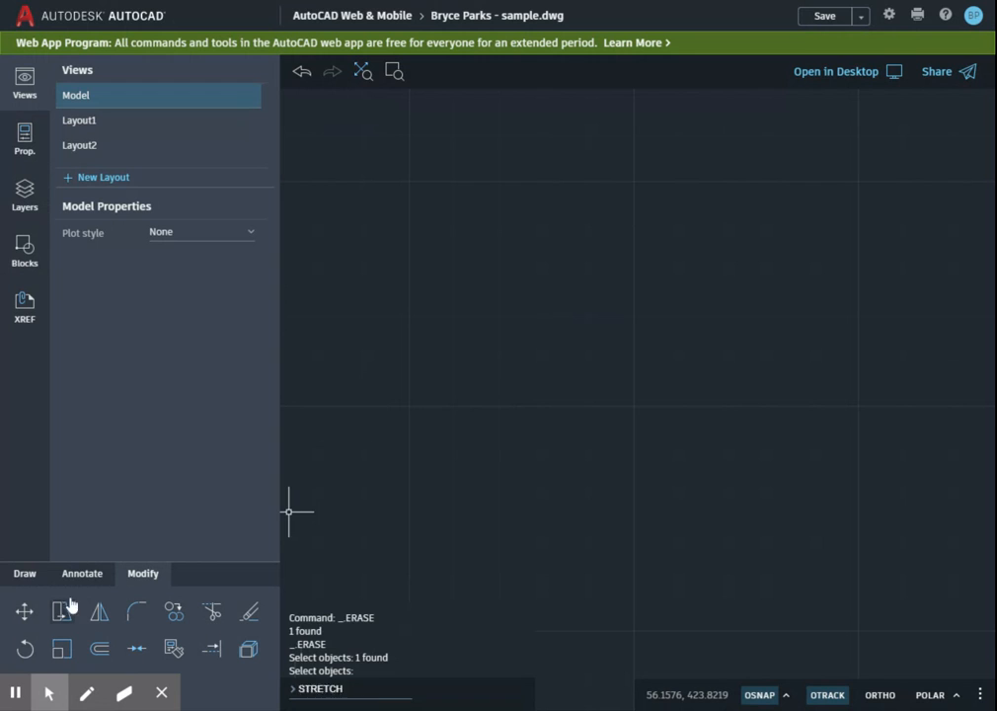
Draw a closed, irregular five-sided arrow-like shape with connected line segments, including an inward notch on its left side.
{"action": "type", "text": "l"}
{"action": "key", "text": "Return"}
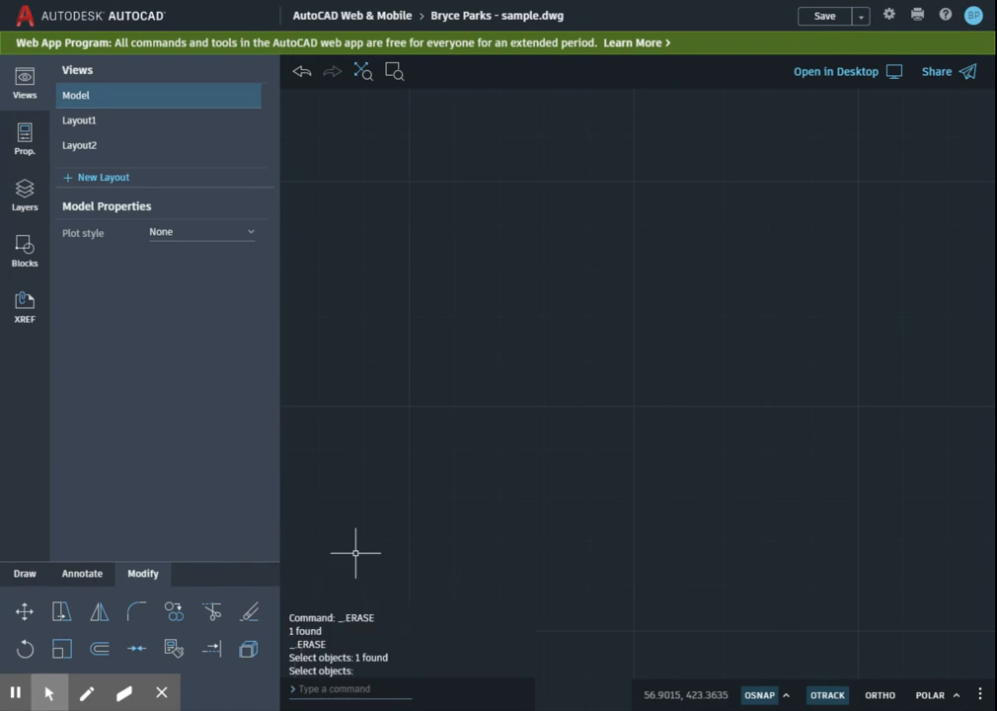
{"action": "left_click", "coordinate": [498, 297]}
{"action": "left_click", "coordinate": [586, 309]}
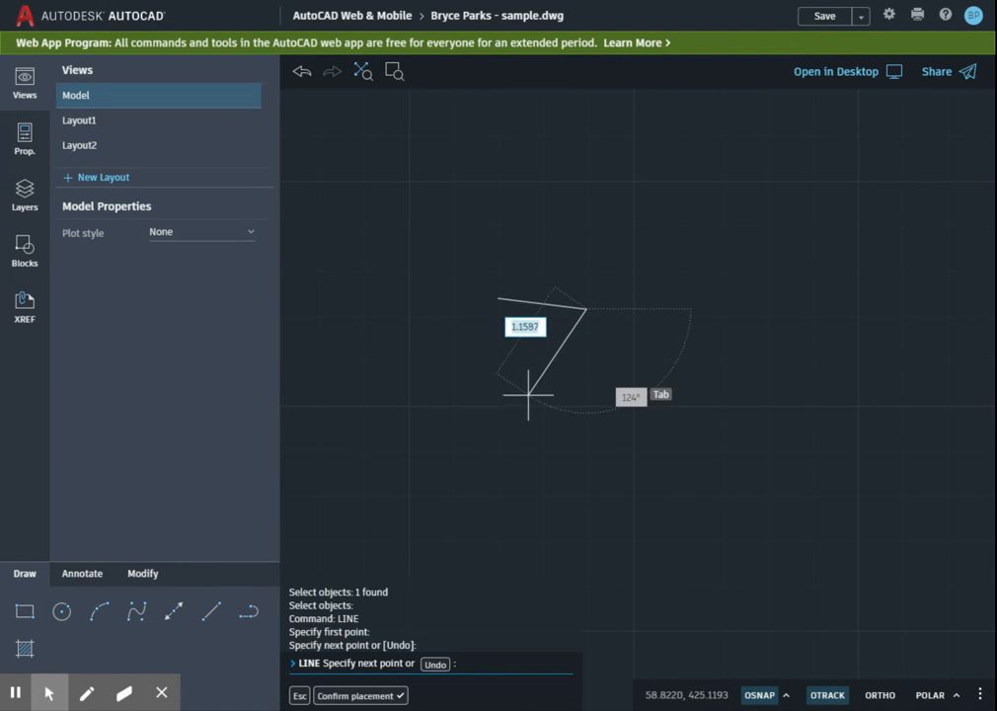
{"action": "left_click", "coordinate": [526, 398]}
{"action": "left_click", "coordinate": [533, 336]}
{"action": "left_click", "coordinate": [505, 296]}
{"action": "key", "text": "Escape"}
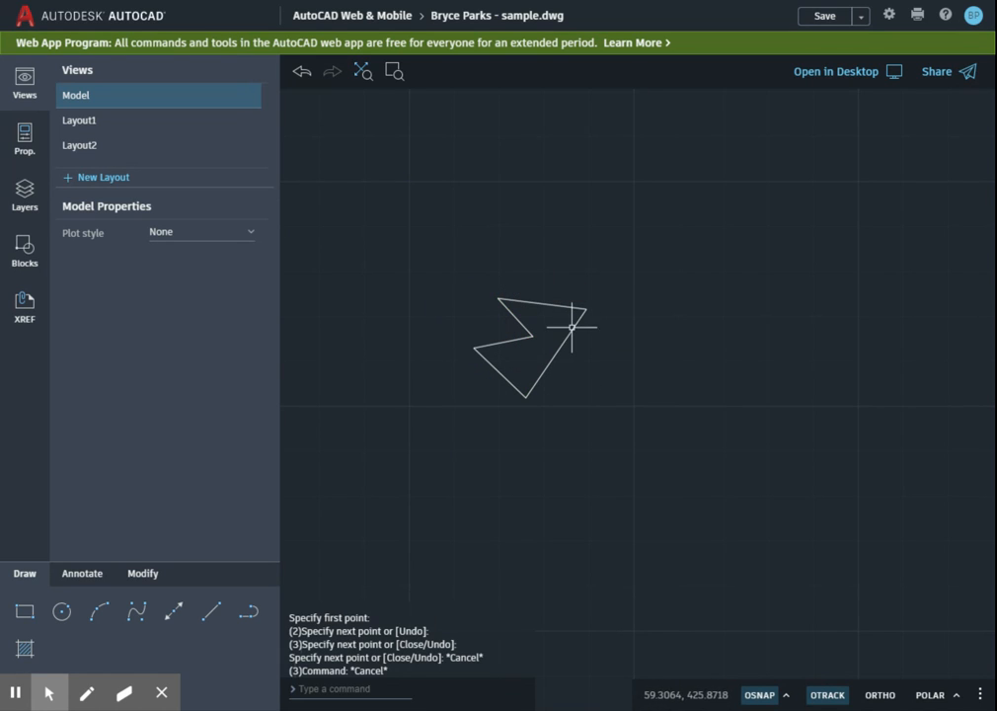
{"action": "key", "text": "Escape"}
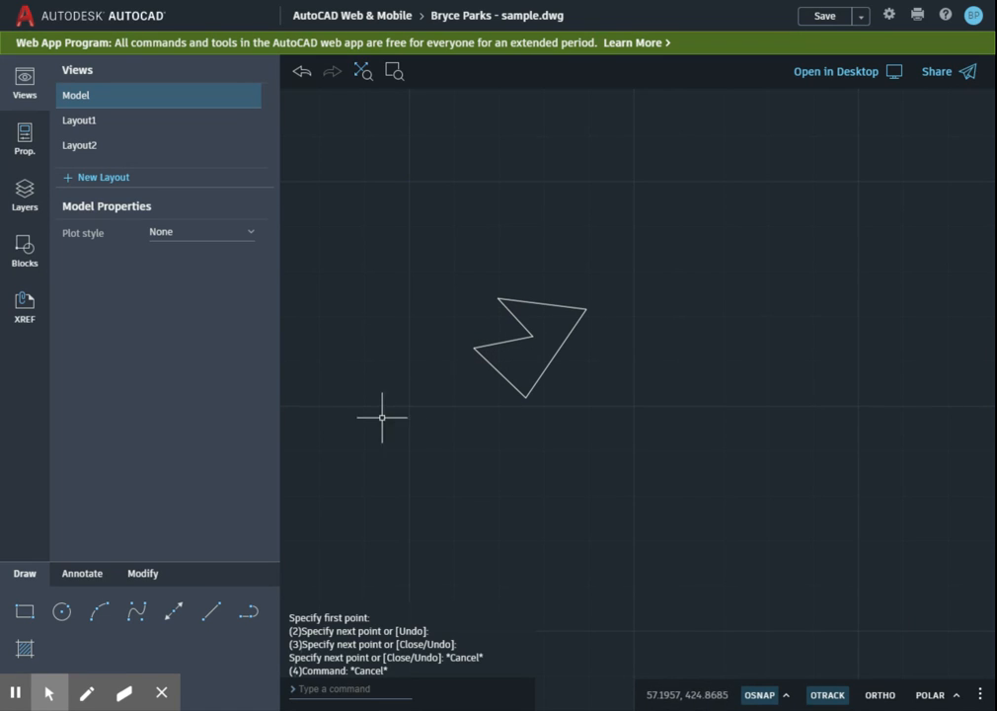
Erase the shape's three left-hand lines using an enclosing window selection, and undo the erasure.
{"action": "left_click", "coordinate": [143, 573]}
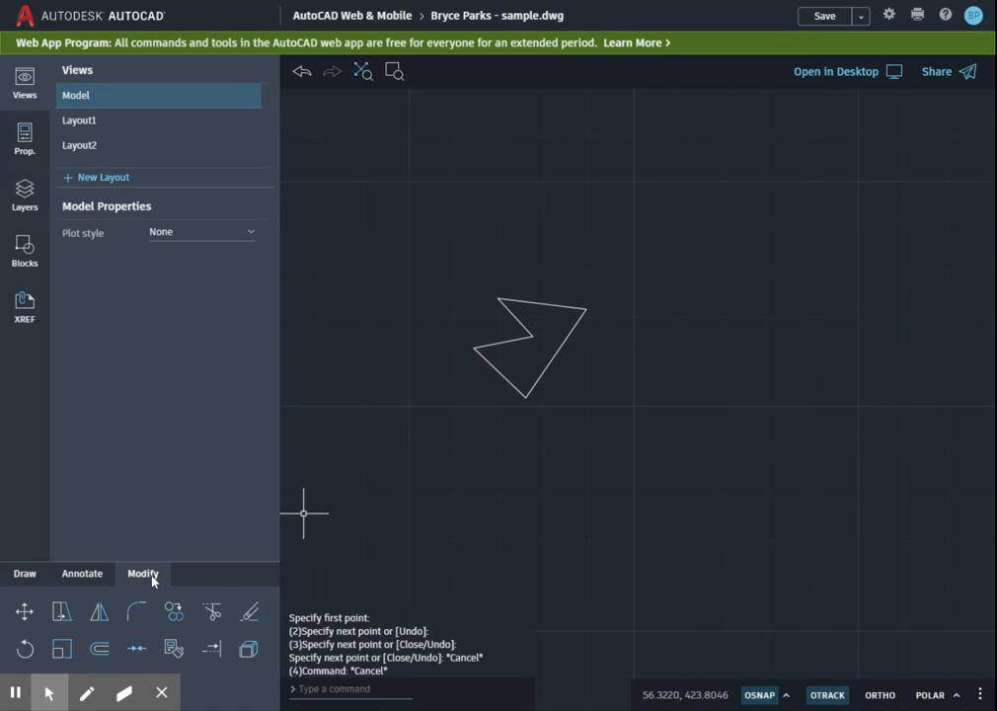
{"action": "left_click", "coordinate": [248, 612]}
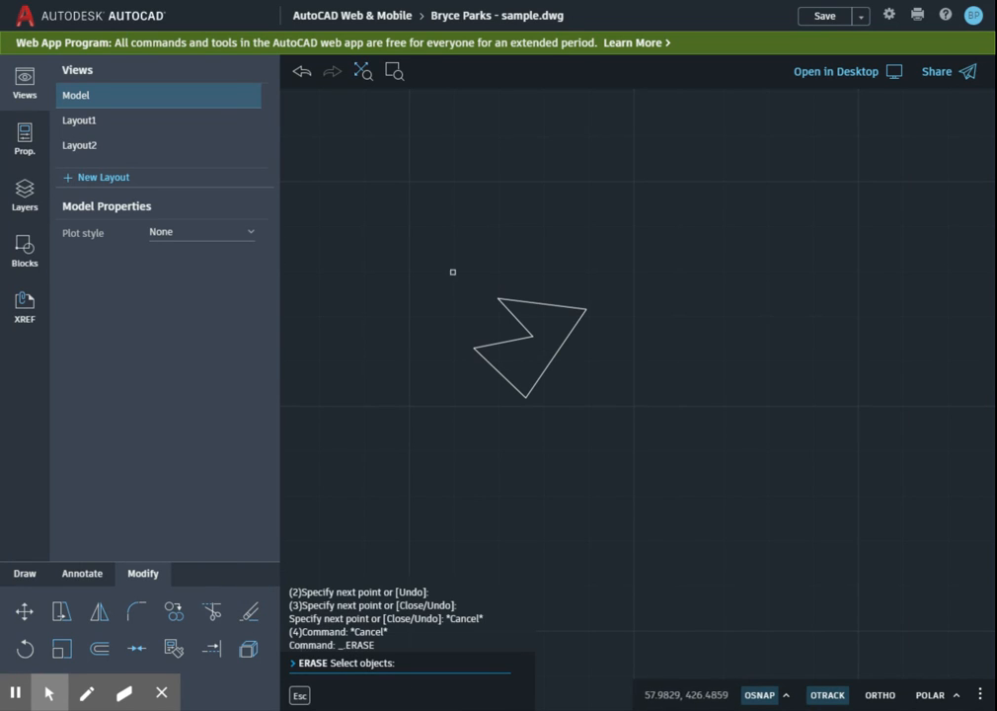
{"action": "left_click", "coordinate": [372, 233]}
{"action": "left_click", "coordinate": [379, 238]}
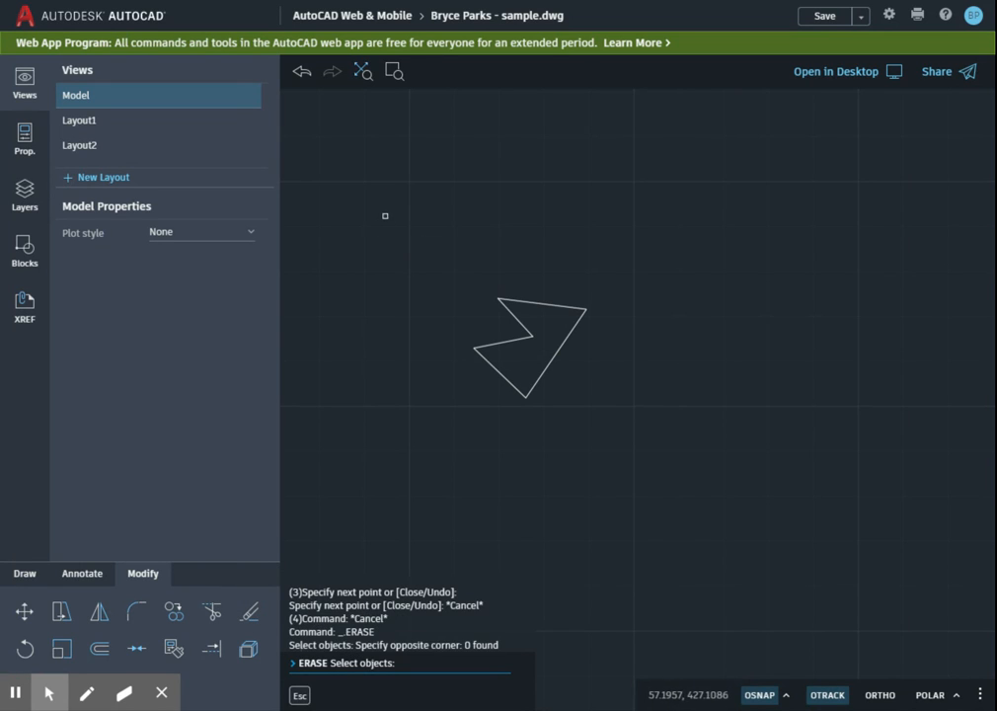
{"action": "left_click", "coordinate": [374, 215]}
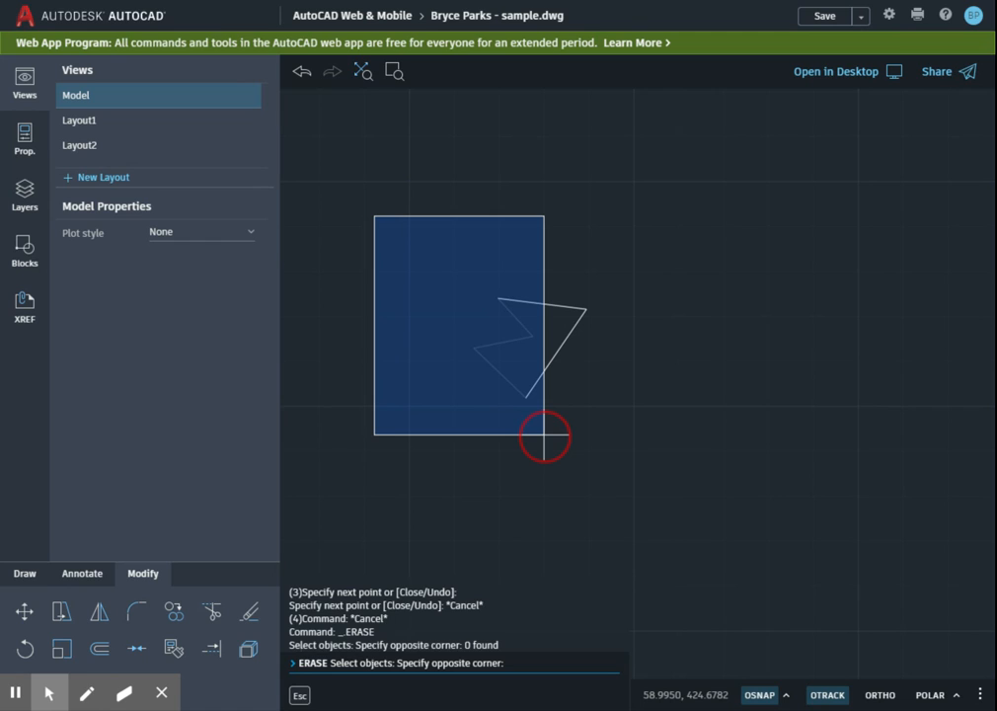
{"action": "left_click", "coordinate": [544, 434]}
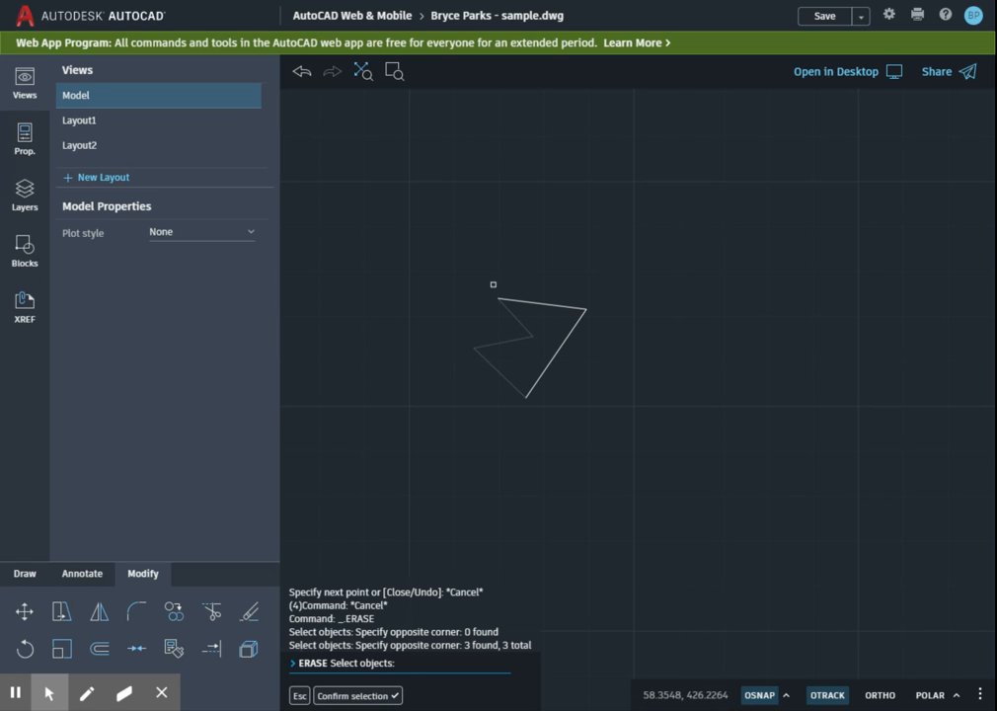
{"action": "key", "text": "Return"}
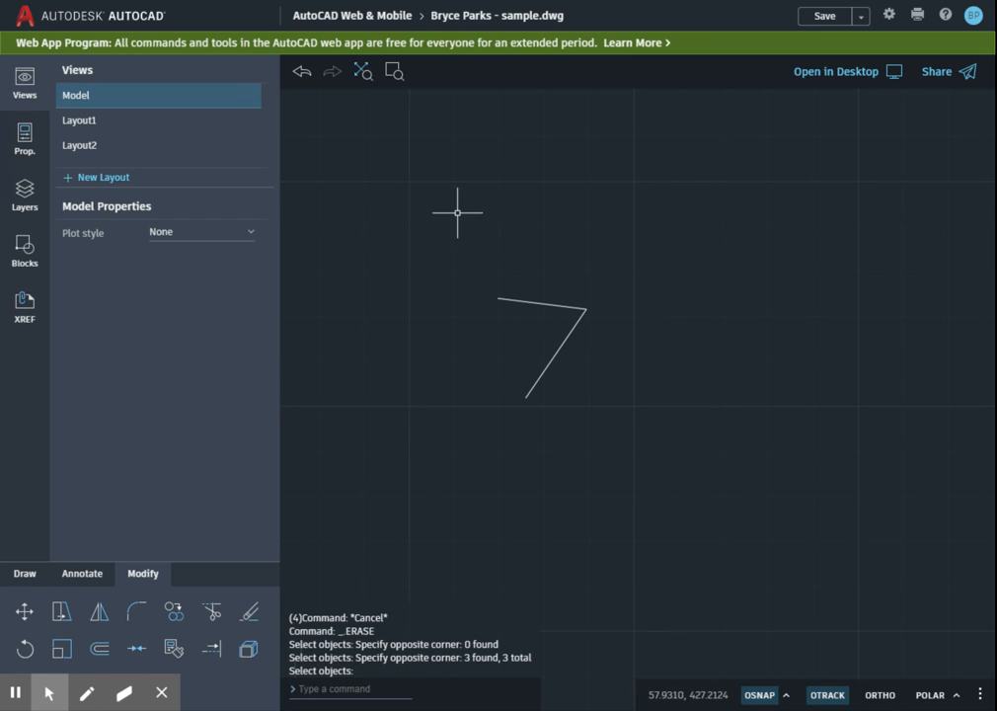
{"action": "left_click", "coordinate": [303, 75]}
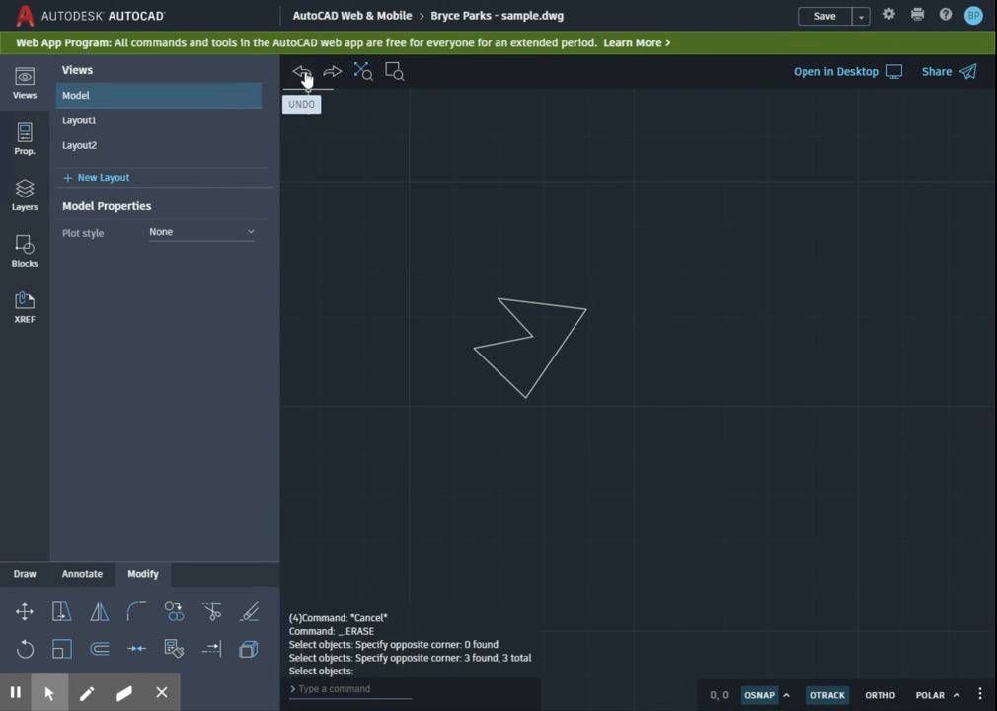
Erase all five lines of the shape using a crossing selection from its right side, and undo the erasure.
{"action": "left_click", "coordinate": [248, 615]}
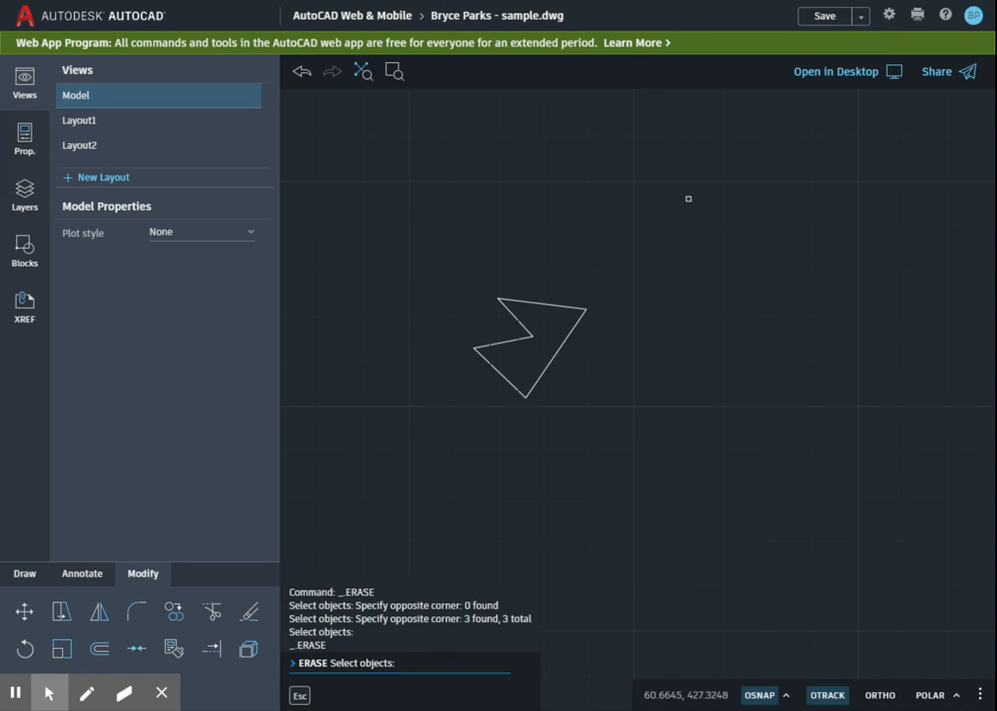
{"action": "left_click", "coordinate": [753, 189]}
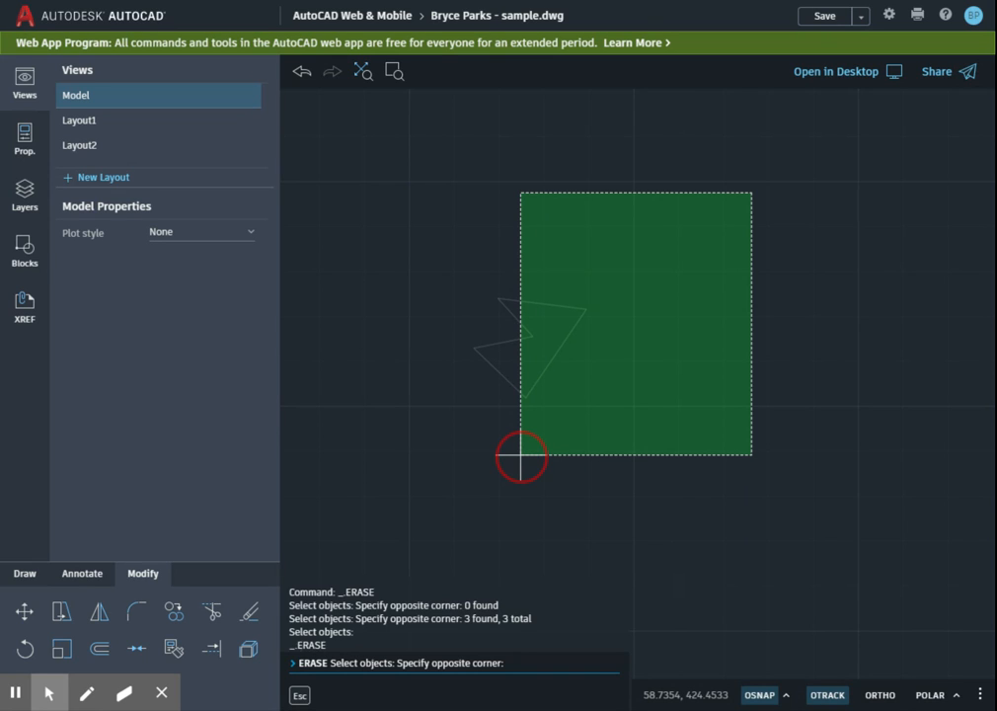
{"action": "left_click", "coordinate": [522, 455]}
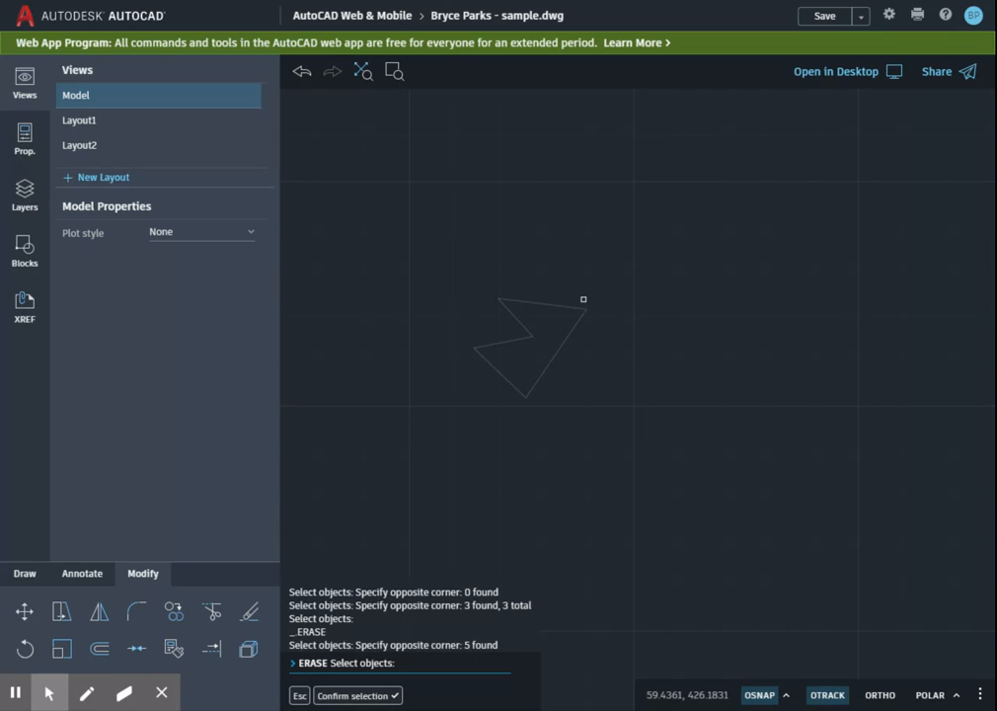
{"action": "left_click", "coordinate": [787, 208]}
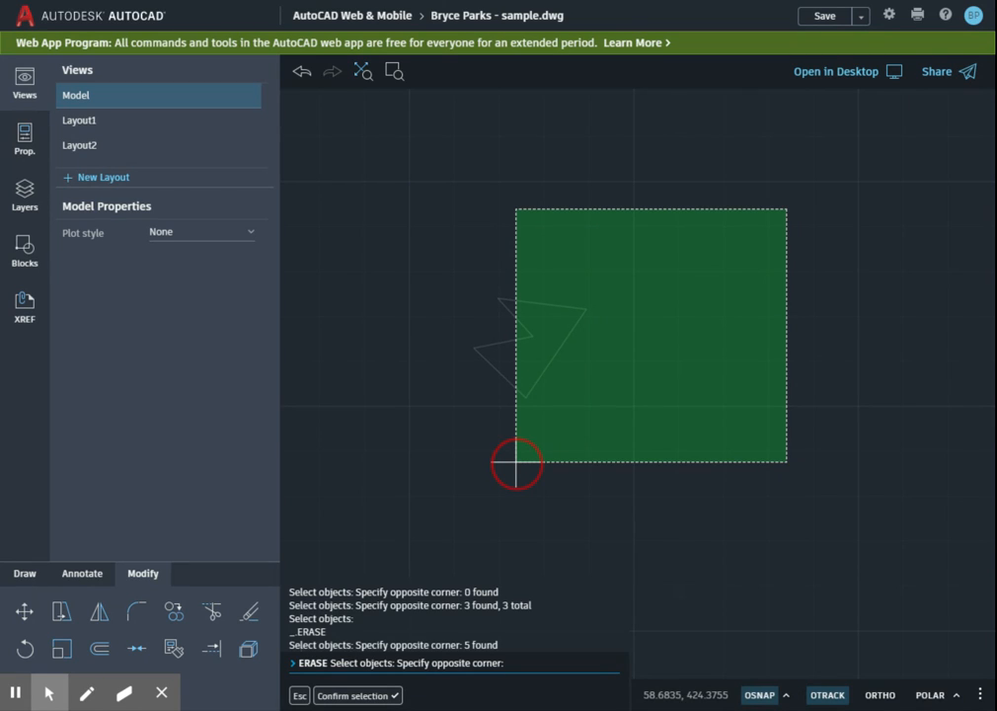
{"action": "left_click", "coordinate": [516, 462]}
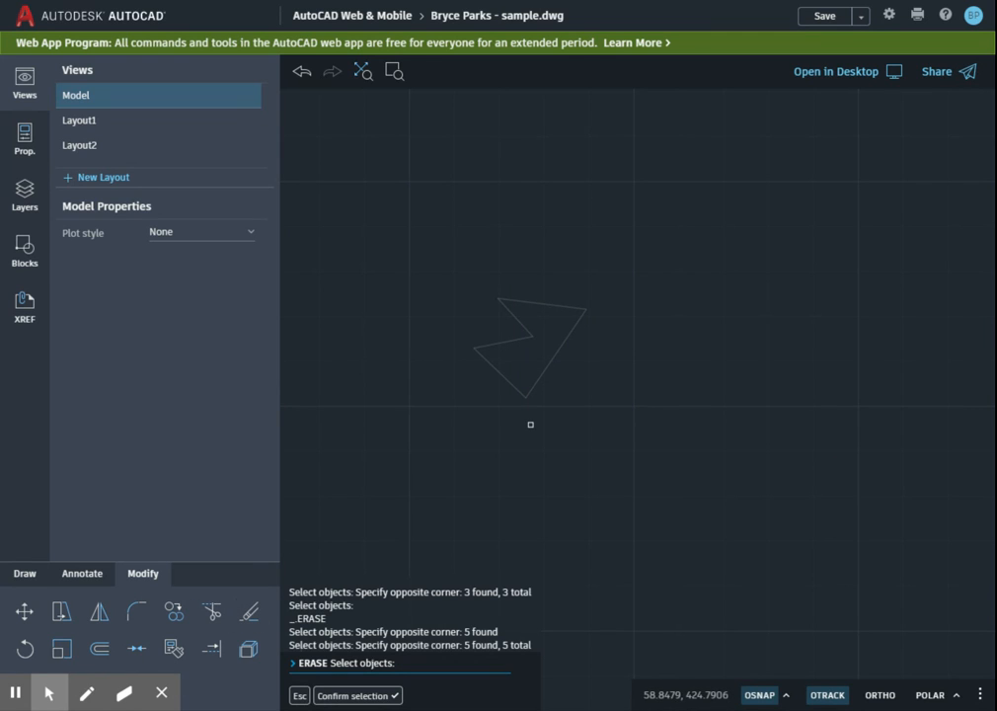
{"action": "key", "text": "Return"}
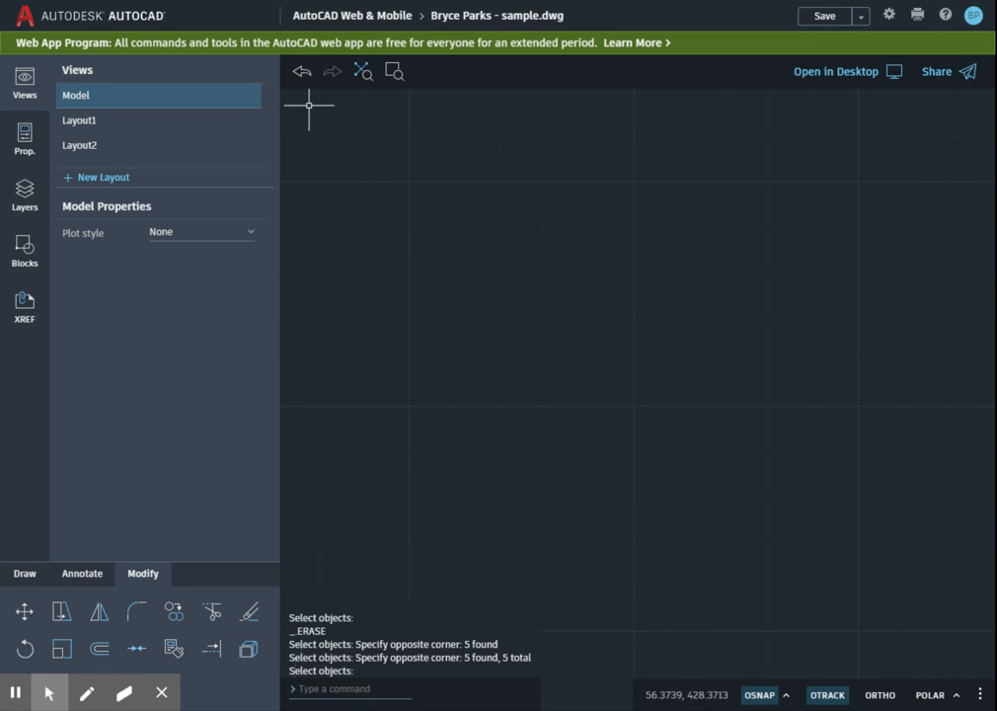
{"action": "left_click", "coordinate": [302, 75]}
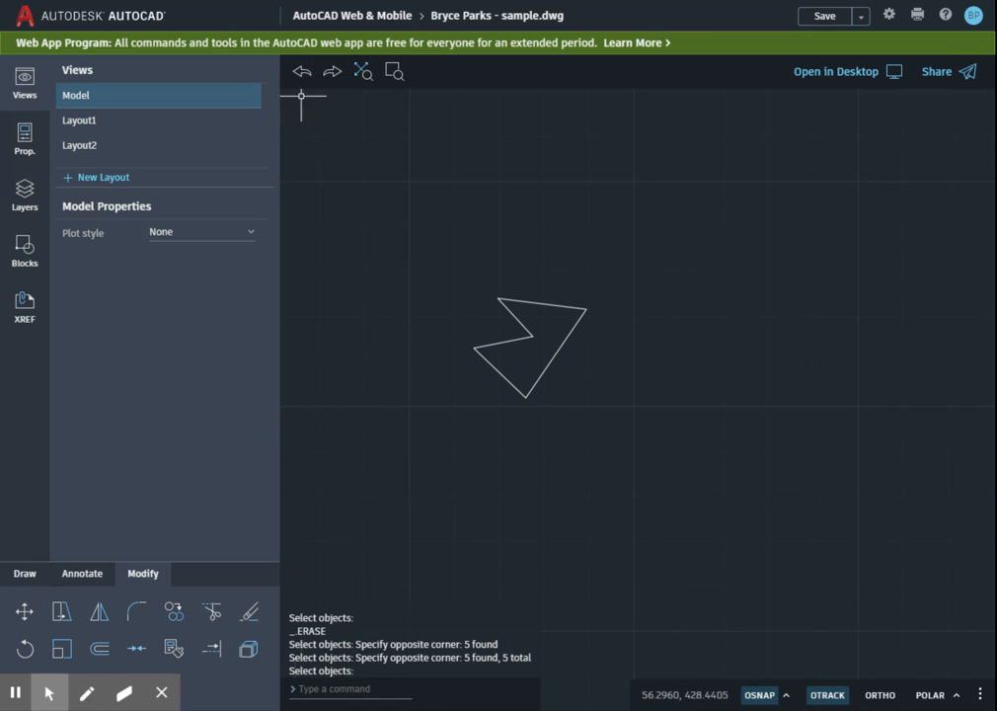
Try to move the shape's three left-hand lines using the lower corner as base point, and cancel the move.
{"action": "left_click", "coordinate": [246, 617]}
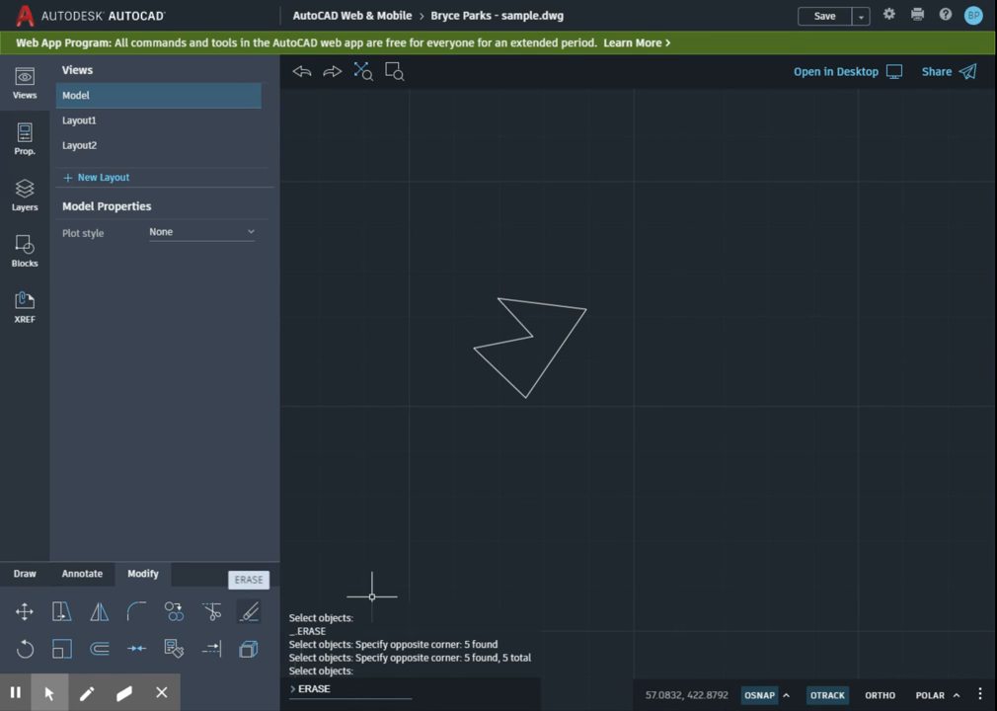
{"action": "left_click", "coordinate": [25, 613]}
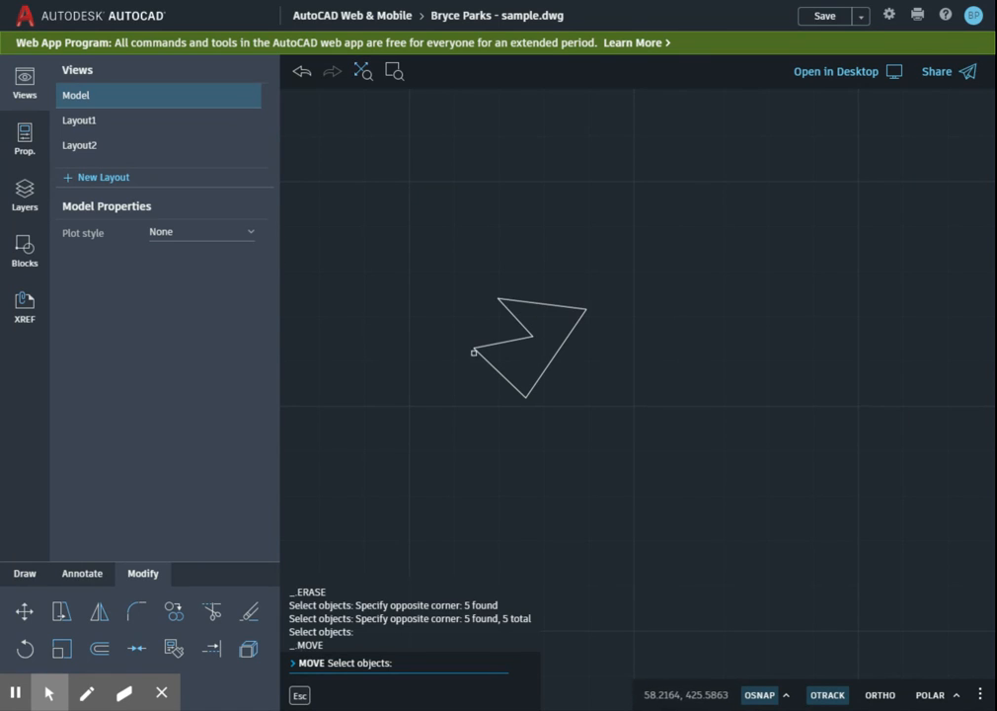
{"action": "left_click_drag", "start_coordinate": [380, 198], "coordinate": [545, 464]}
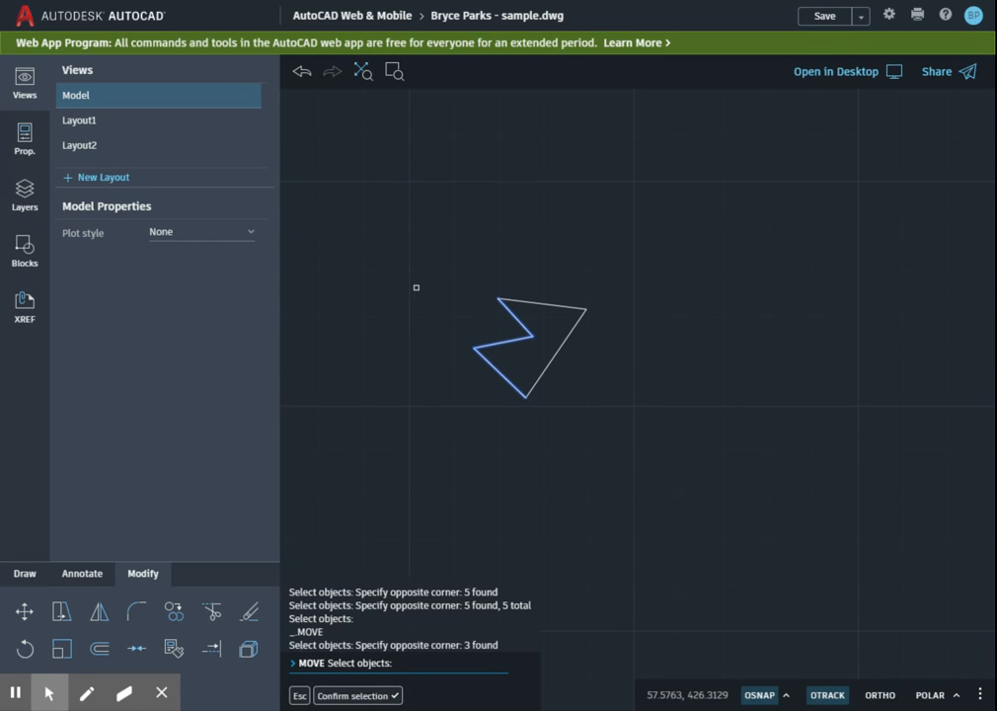
{"action": "key", "text": "Return"}
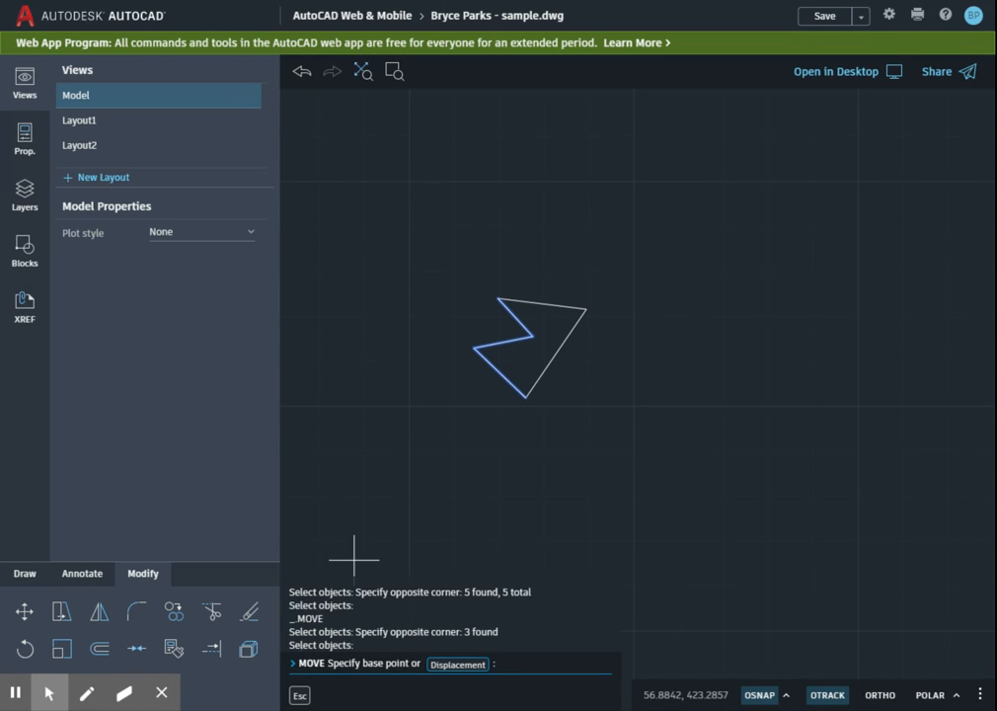
{"action": "left_click", "coordinate": [526, 397]}
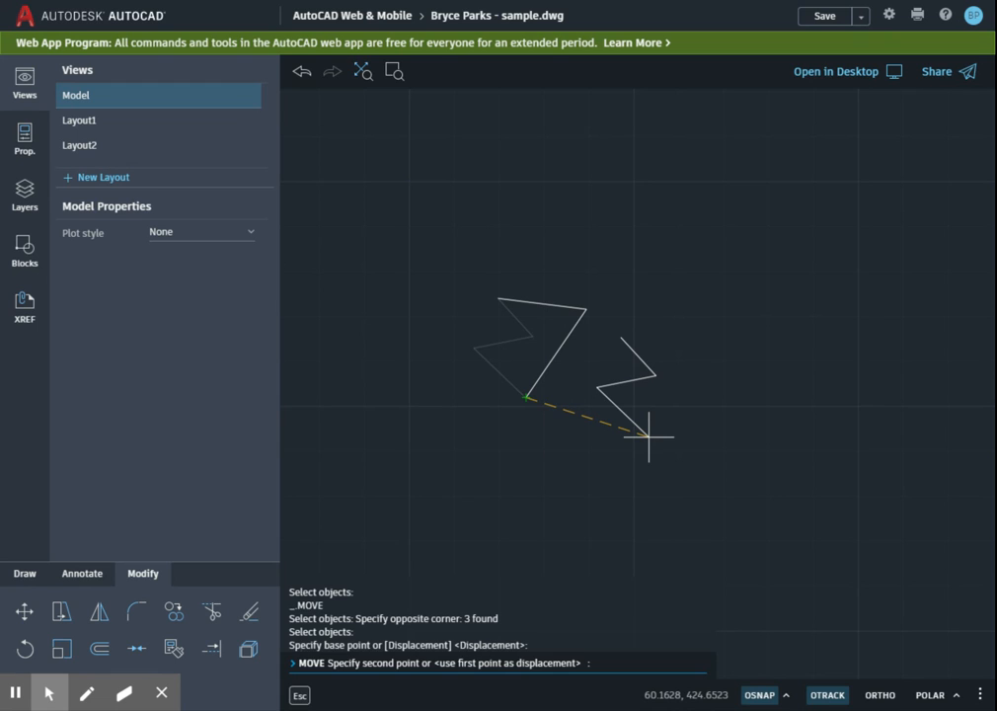
{"action": "key", "text": "Escape"}
{"action": "key", "text": "Escape"}
{"action": "key", "text": "Escape"}
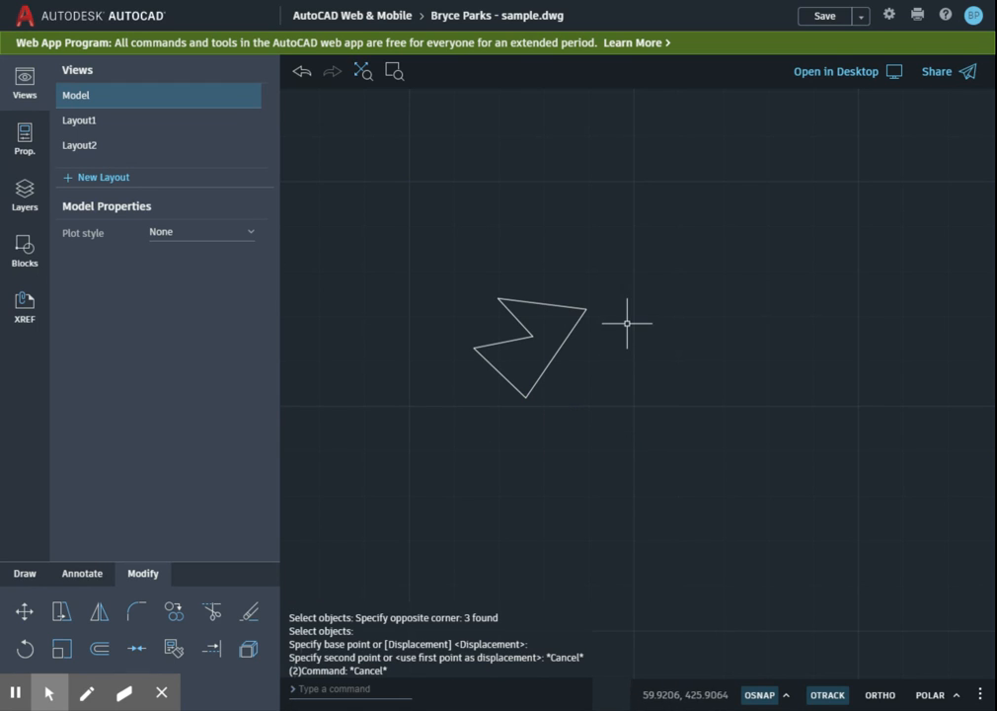
Copy the shape's top line and long right-hand line 3 units to the right with Ortho on.
{"action": "left_click", "coordinate": [579, 306]}
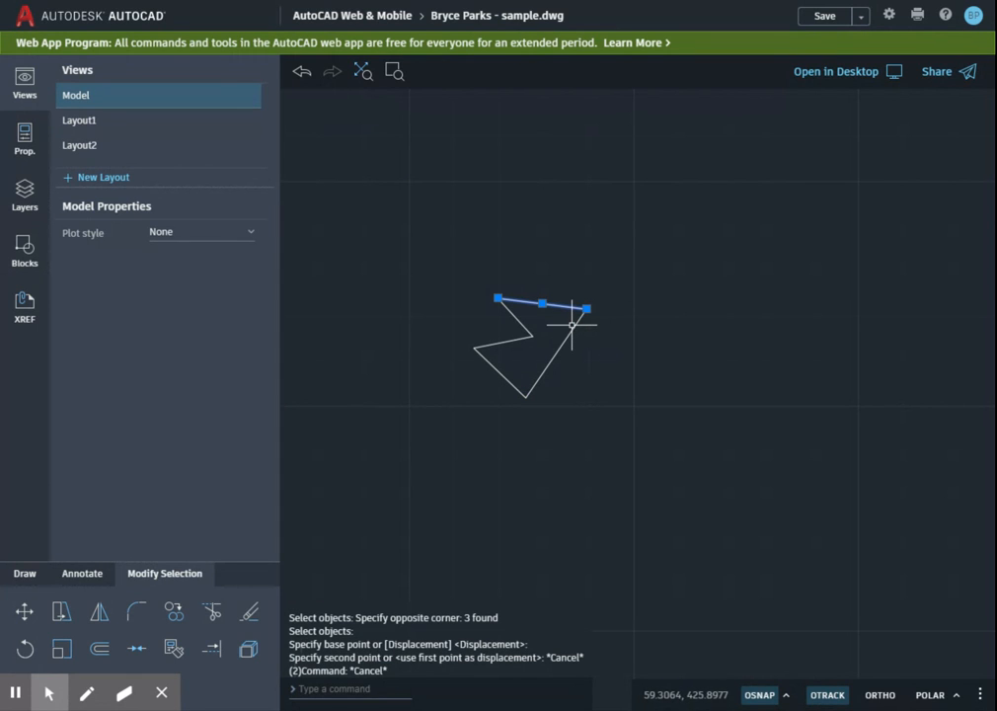
{"action": "left_click", "coordinate": [571, 334]}
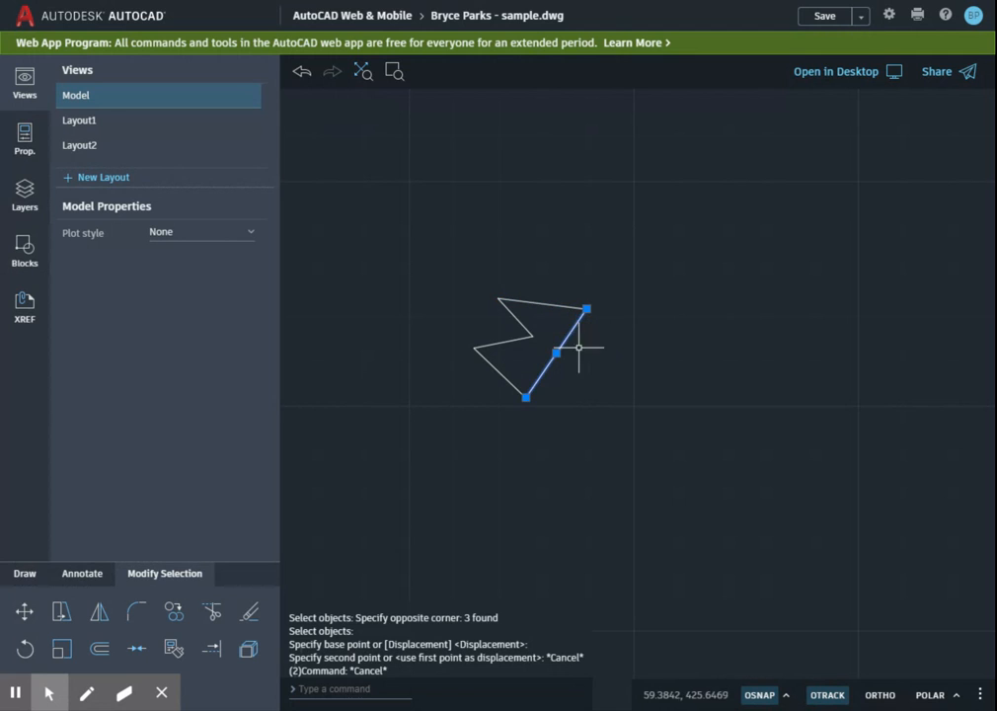
{"action": "left_click_drag", "start_coordinate": [617, 258], "coordinate": [579, 396]}
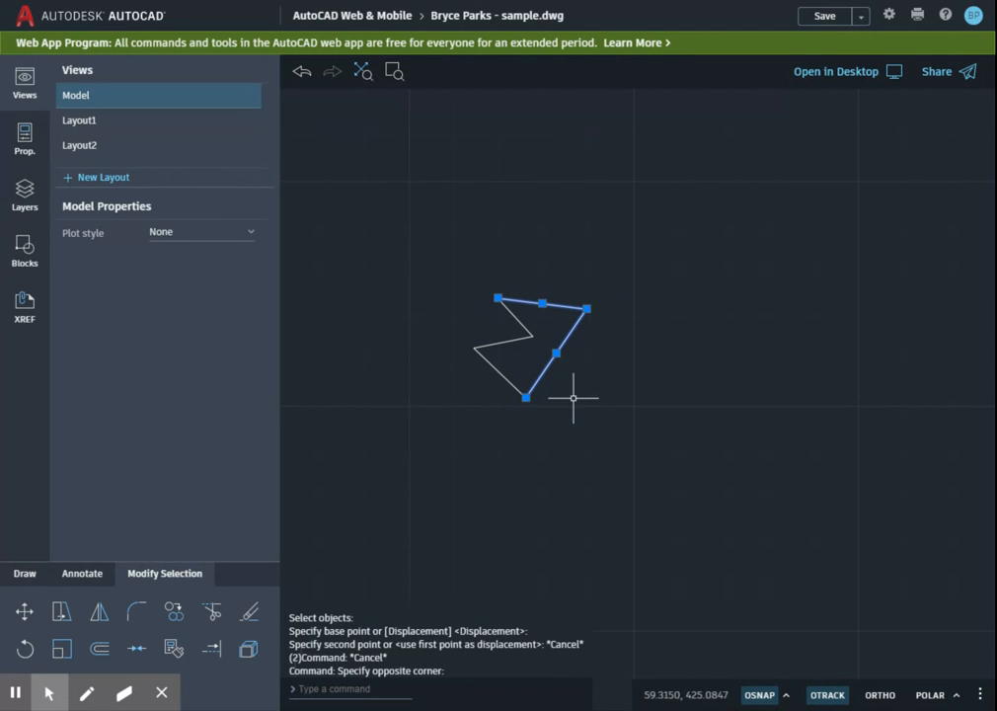
{"action": "left_click", "coordinate": [175, 614]}
{"action": "left_click", "coordinate": [470, 528]}
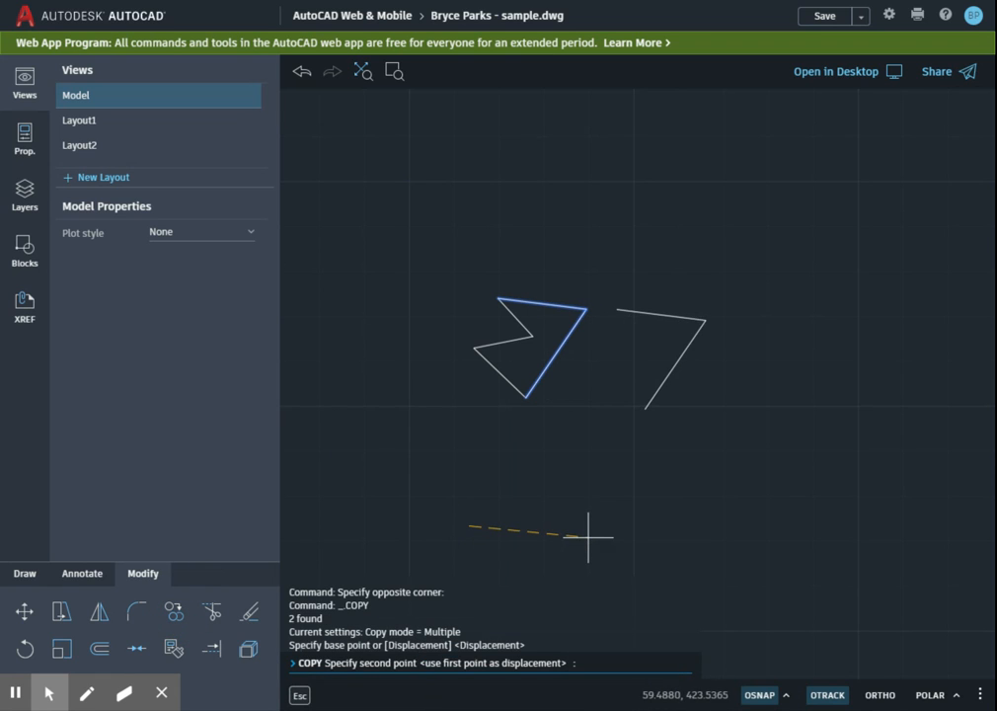
{"action": "key", "text": "F8"}
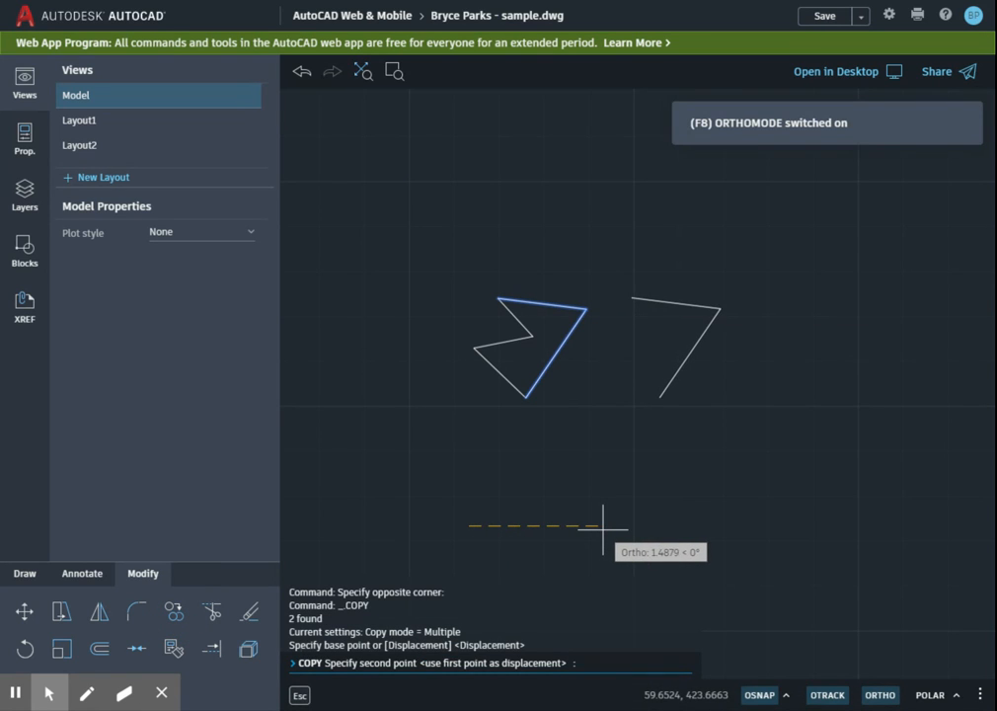
{"action": "type", "text": "3"}
{"action": "key", "text": "Return"}
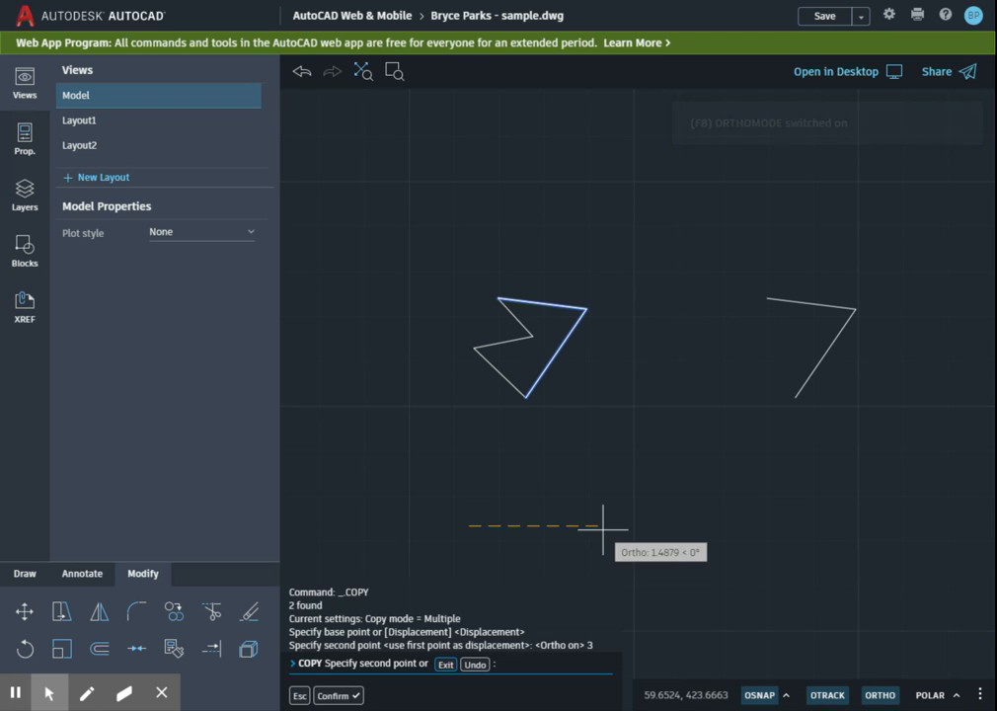
{"action": "key", "text": "Escape"}
{"action": "scroll", "coordinate": [650, 363], "scroll_direction": "down", "scroll_amount": 2}
{"action": "middle_click_drag", "start_coordinate": [650, 362], "coordinate": [607, 378]}
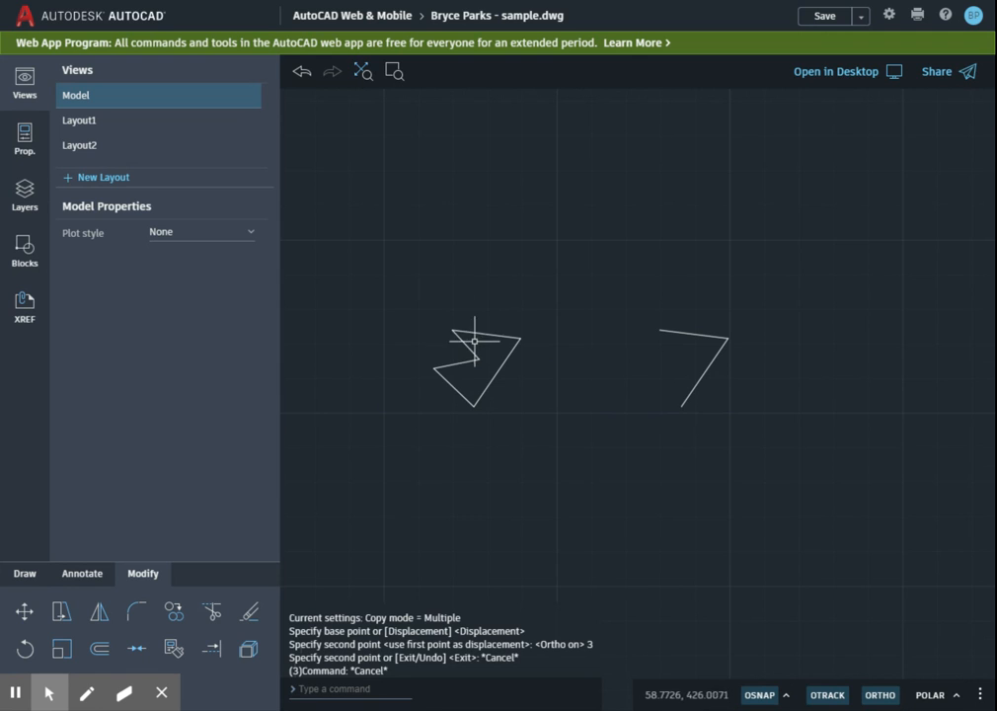
Move the original shape's three left-hand lines, with Ortho off, from their lower endpoint to the left endpoint of the copied top line.
{"action": "left_click_drag", "start_coordinate": [375, 265], "coordinate": [485, 471]}
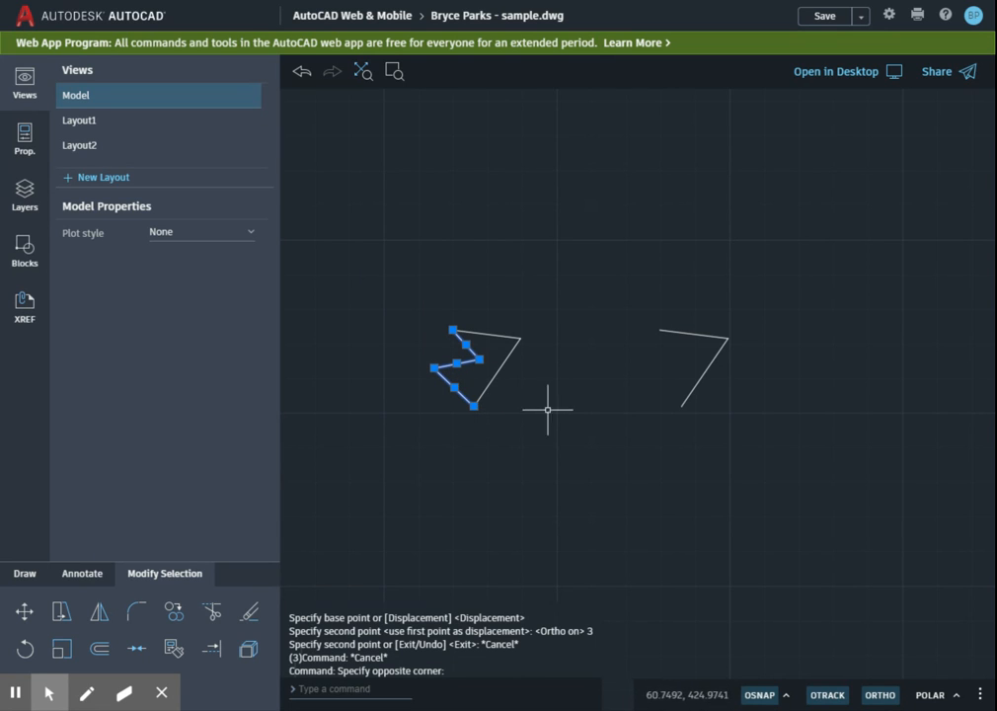
{"action": "left_click", "coordinate": [25, 613]}
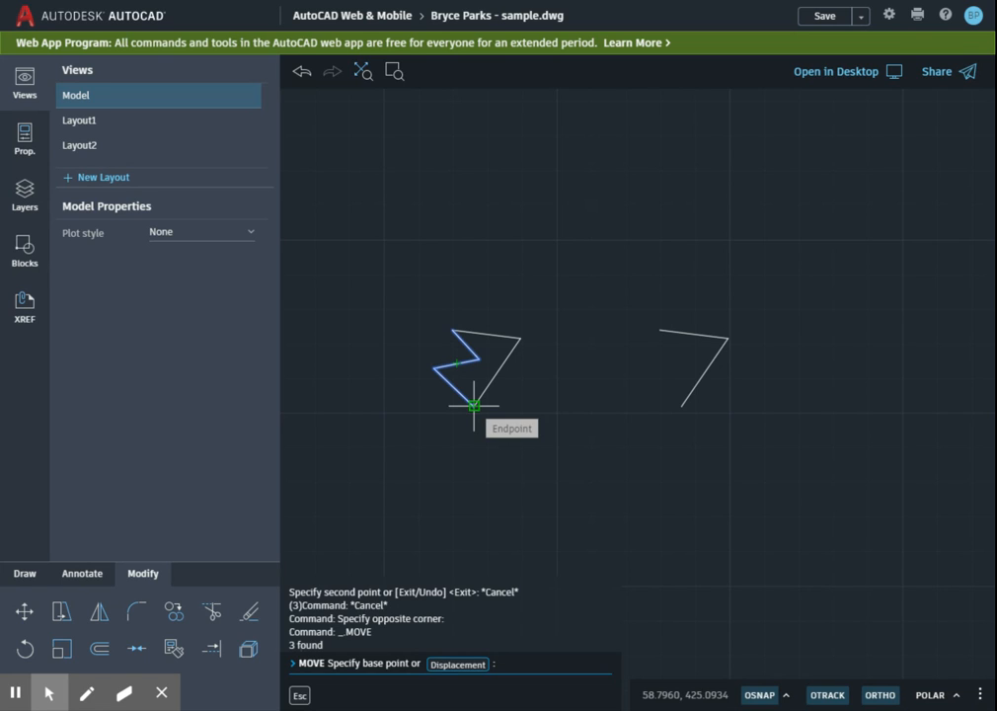
{"action": "left_click", "coordinate": [474, 405]}
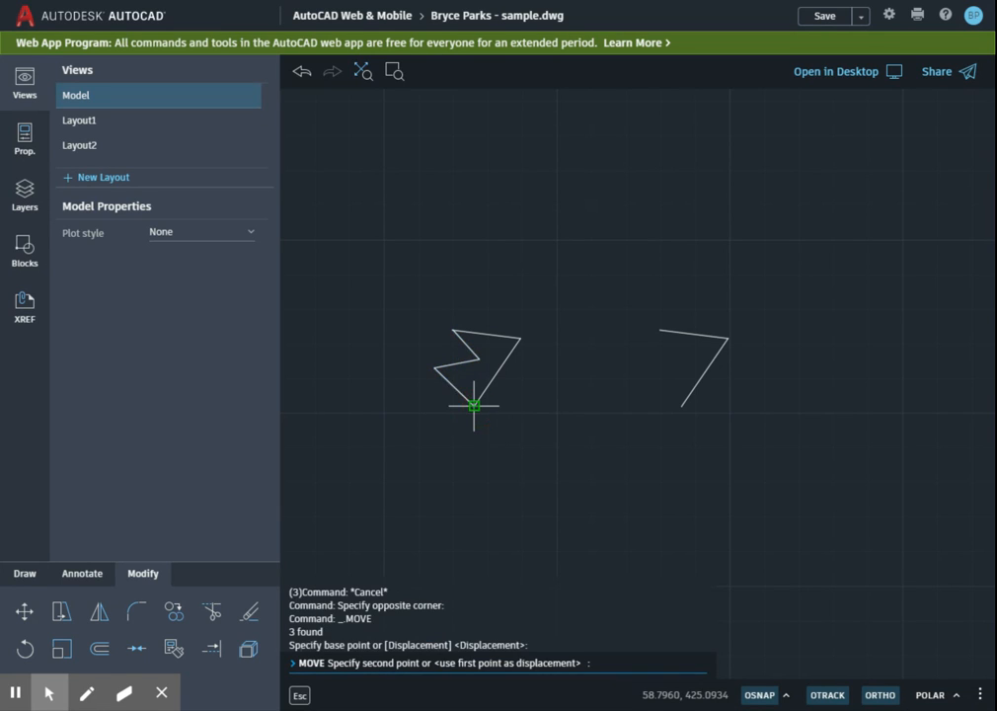
{"action": "key", "text": "F8"}
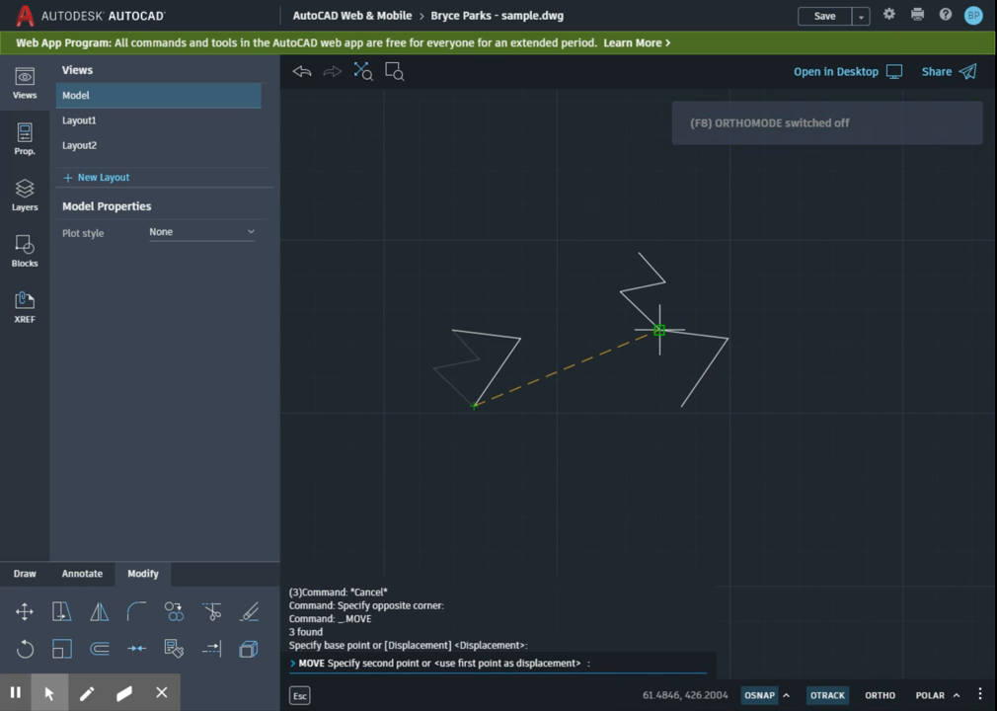
{"action": "left_click", "coordinate": [660, 329]}
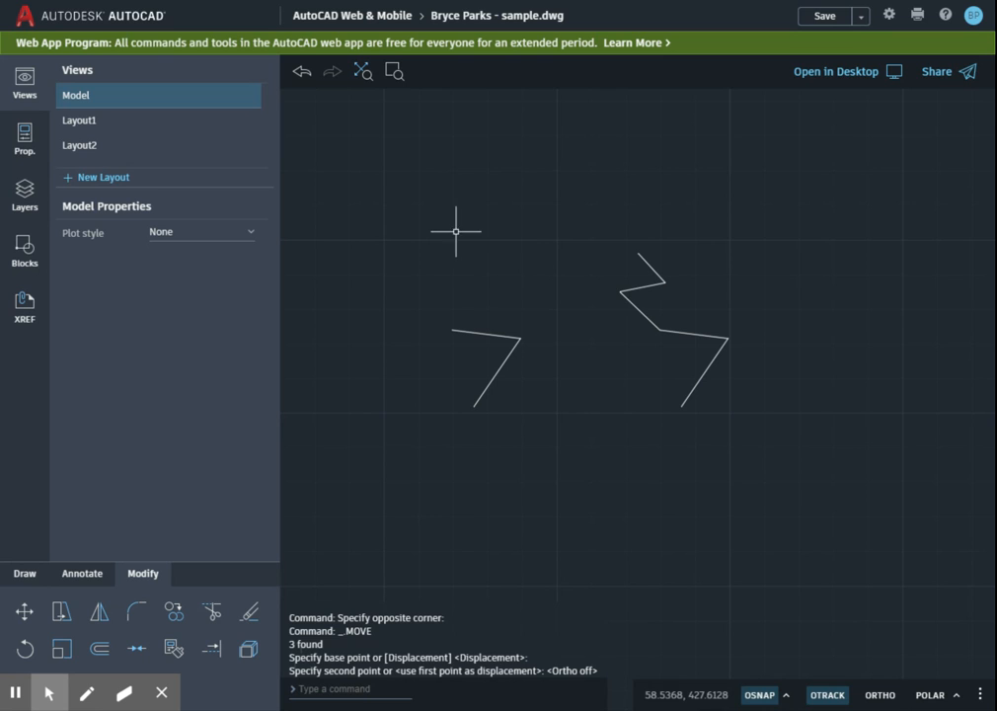
Move the three zigzag lines from their upper endpoint to the lower endpoint of the copied two-line piece.
{"action": "left_click_drag", "start_coordinate": [564, 202], "coordinate": [678, 350]}
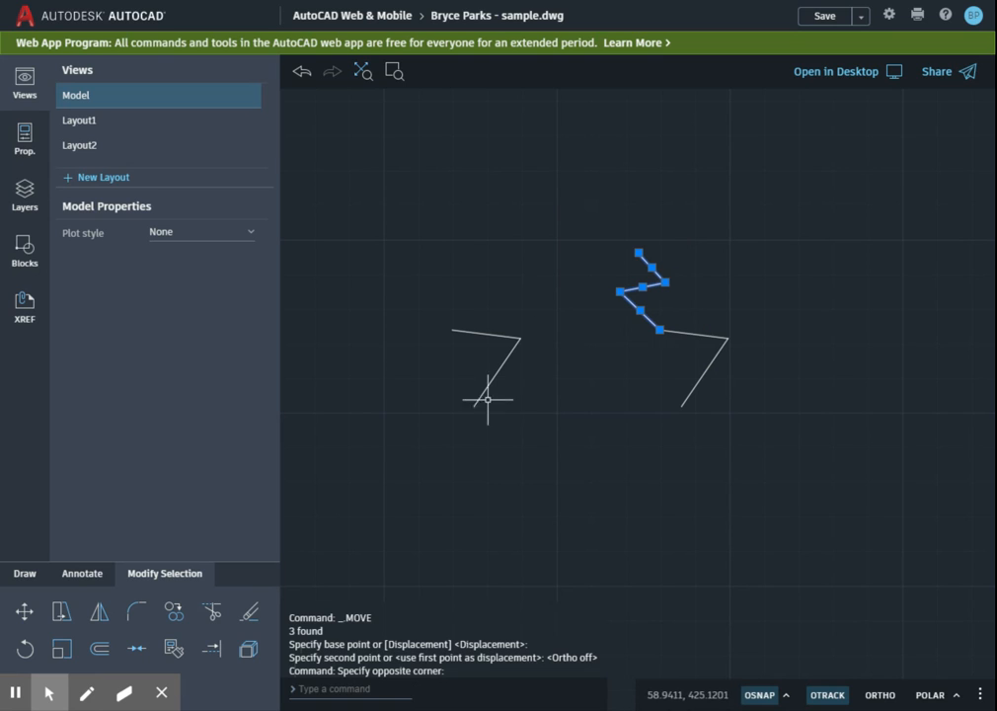
{"action": "key", "text": "Escape"}
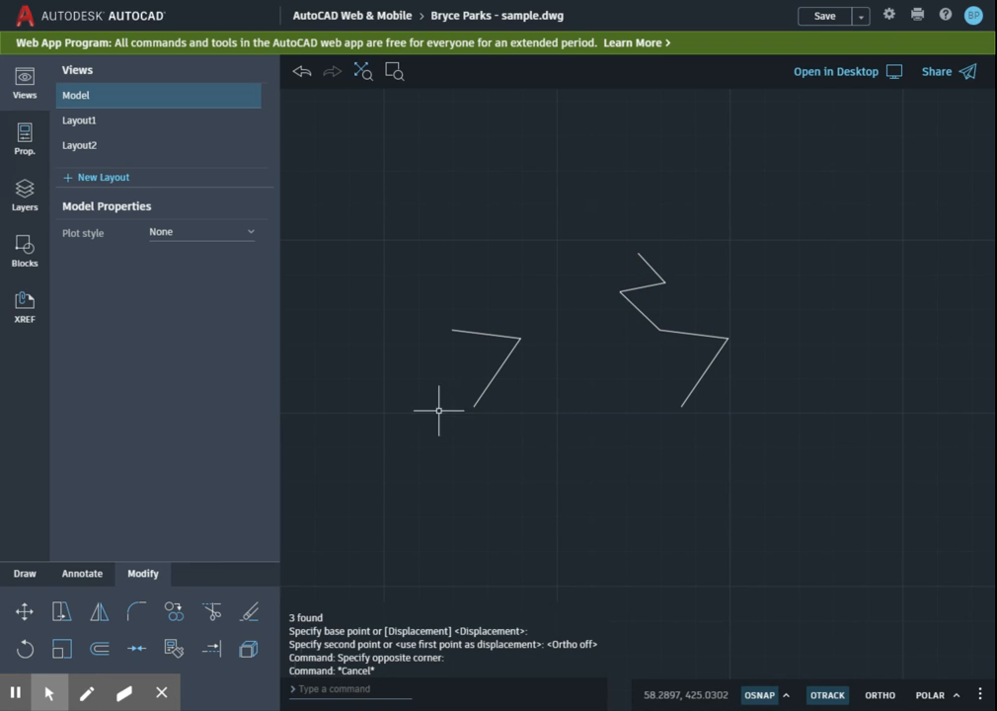
{"action": "left_click", "coordinate": [24, 612]}
{"action": "left_click", "coordinate": [588, 148]}
{"action": "left_click", "coordinate": [709, 351]}
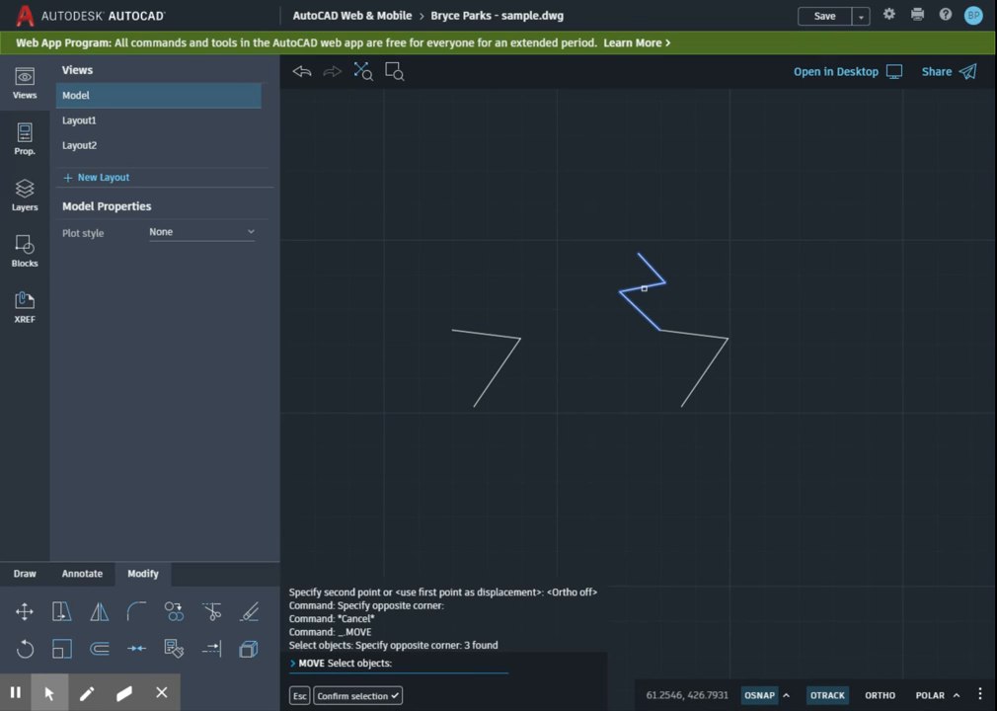
{"action": "key", "text": "Return"}
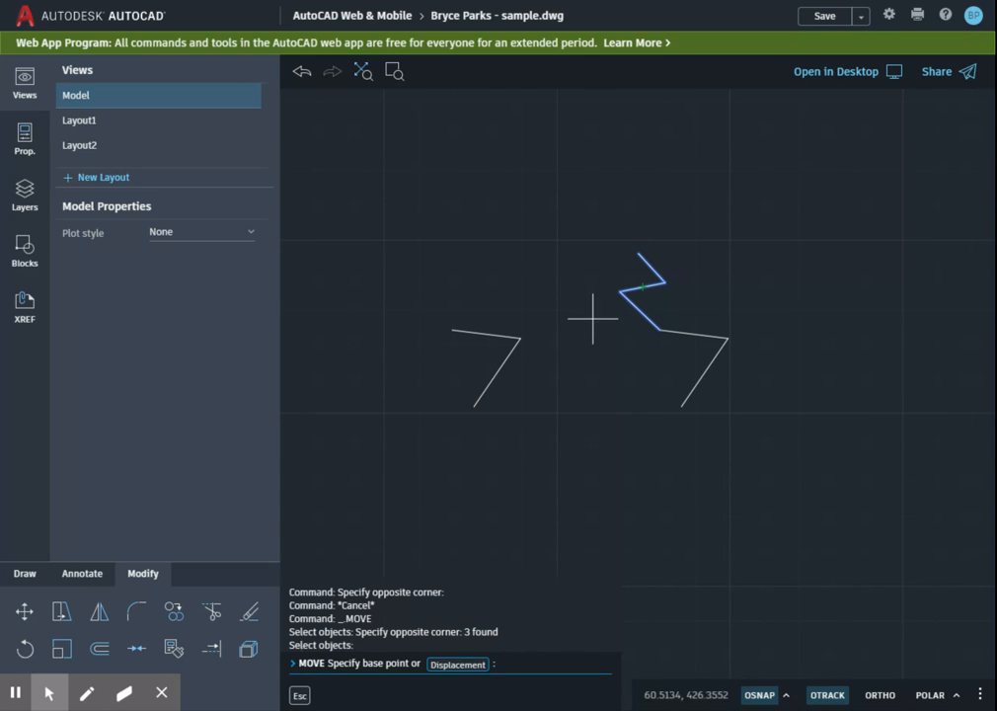
{"action": "left_click", "coordinate": [639, 252]}
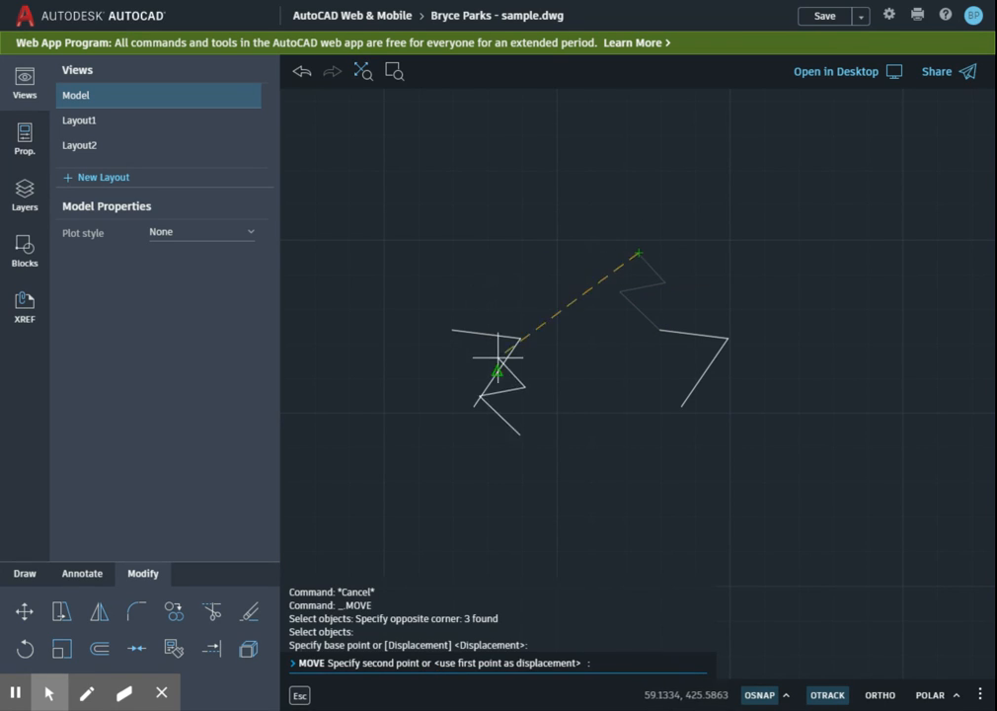
{"action": "left_click", "coordinate": [681, 405]}
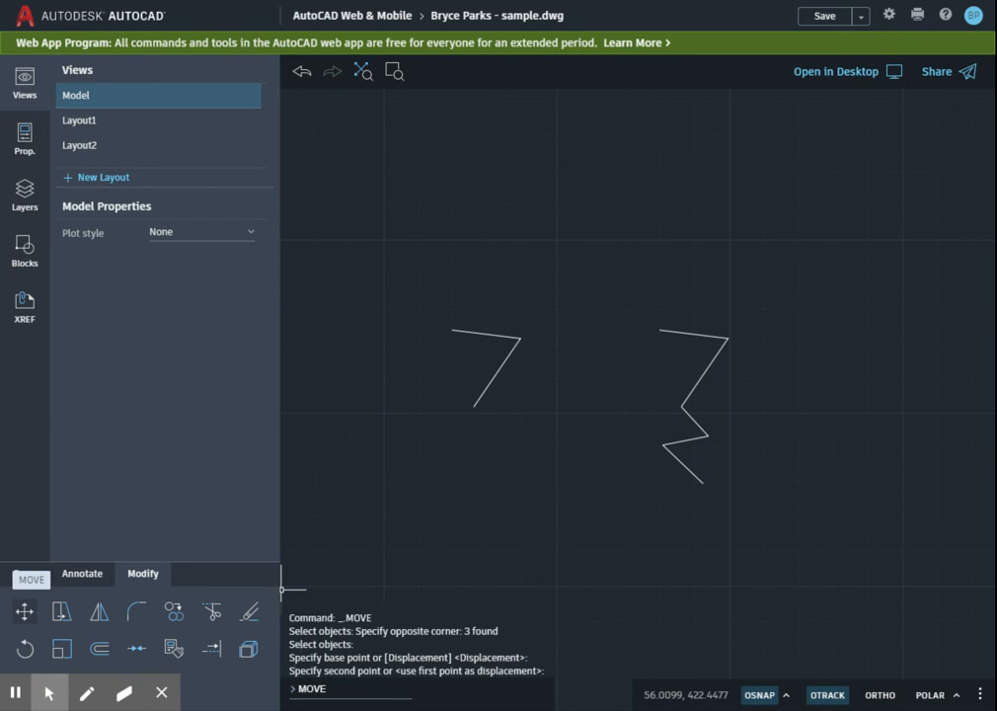
Copy the original two-line piece to the right at distances of 1, 2 and 4 units with Ortho on.
{"action": "left_click", "coordinate": [174, 612]}
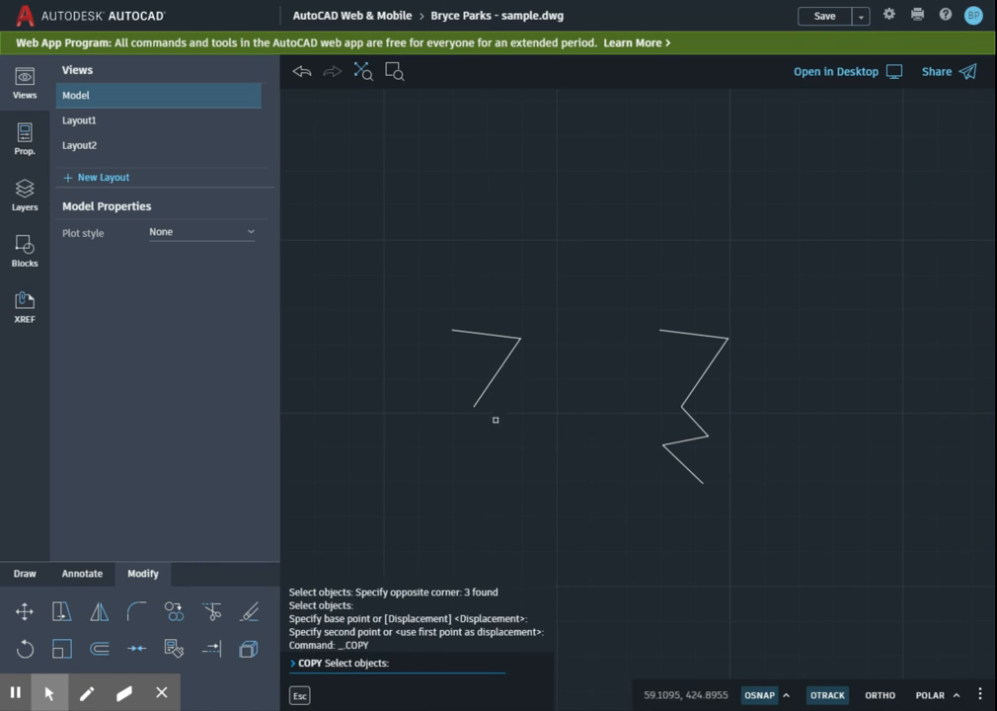
{"action": "left_click_drag", "start_coordinate": [424, 275], "coordinate": [567, 466]}
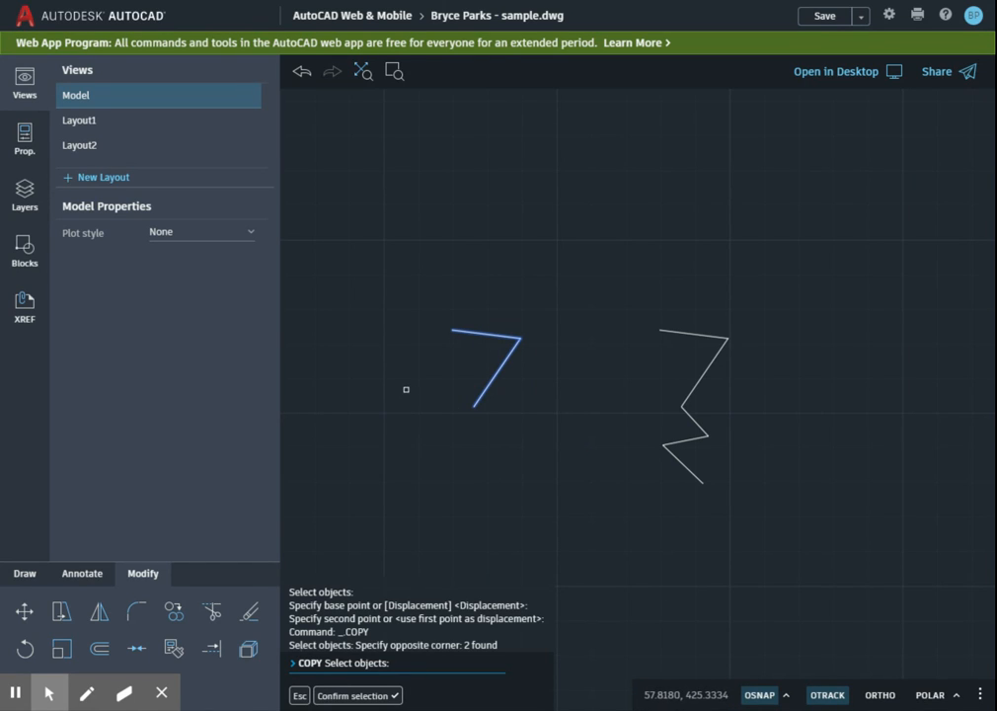
{"action": "key", "text": "Return"}
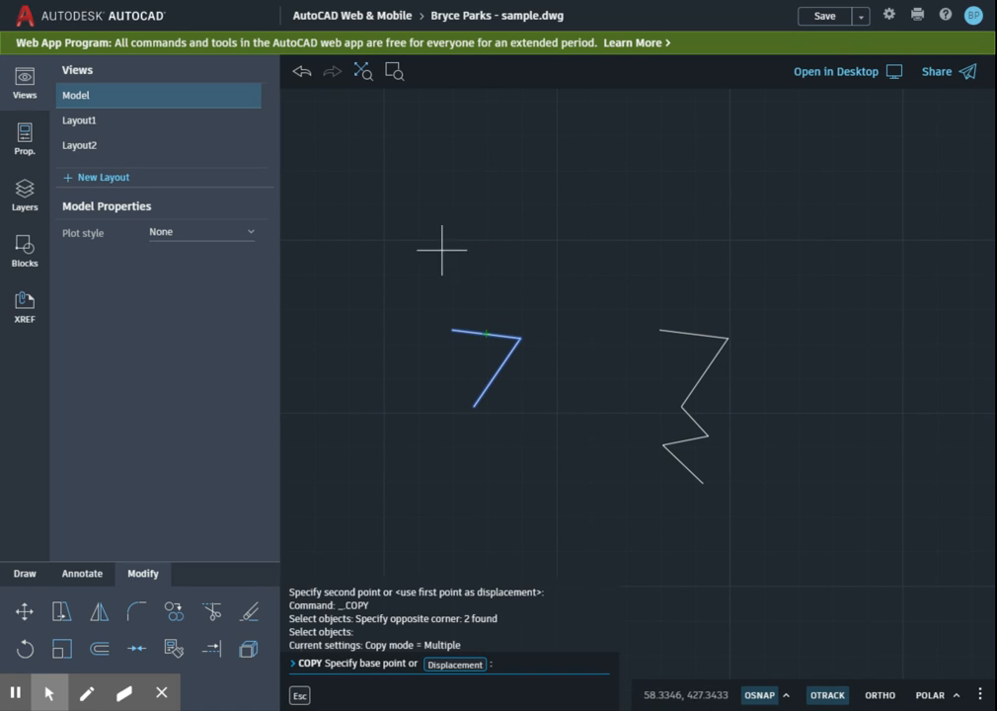
{"action": "left_click", "coordinate": [403, 150]}
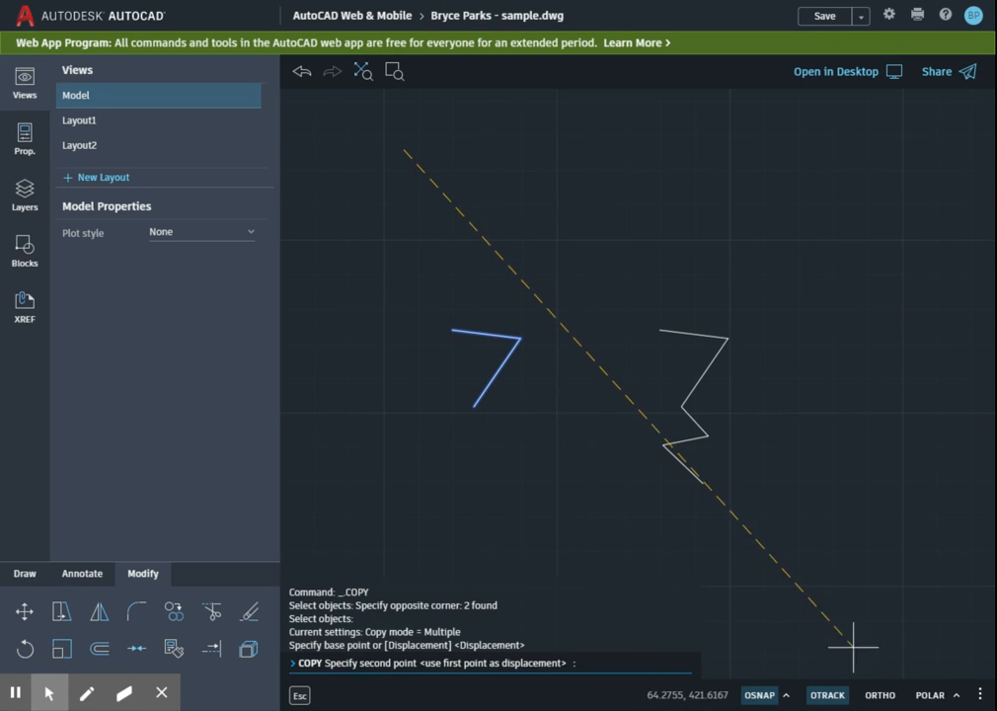
{"action": "left_click", "coordinate": [879, 694]}
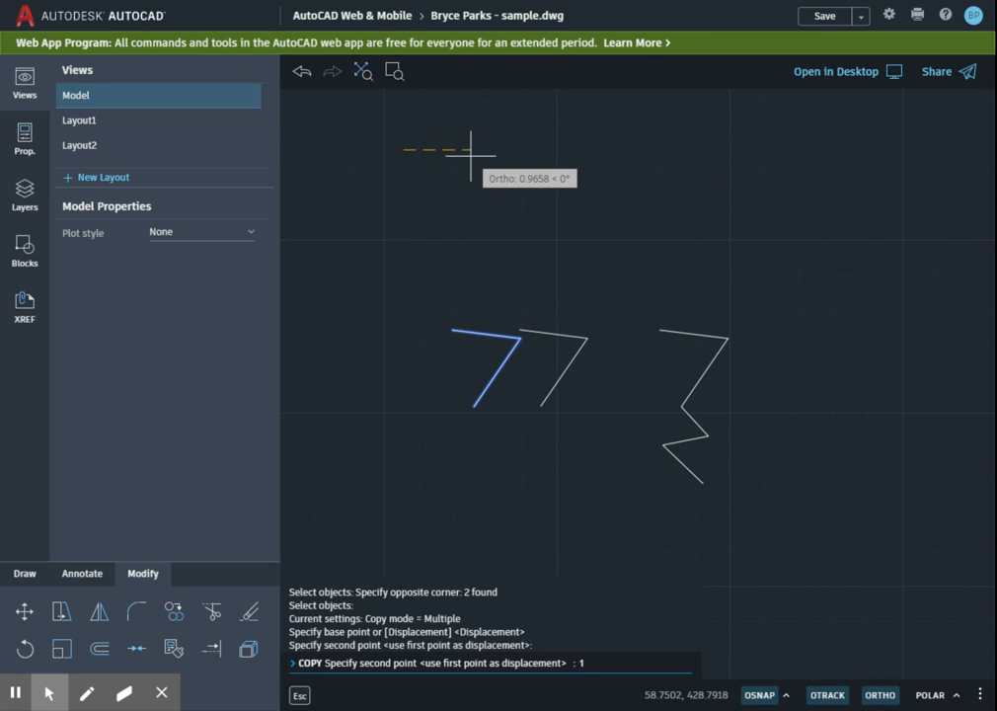
{"action": "key", "text": "Return"}
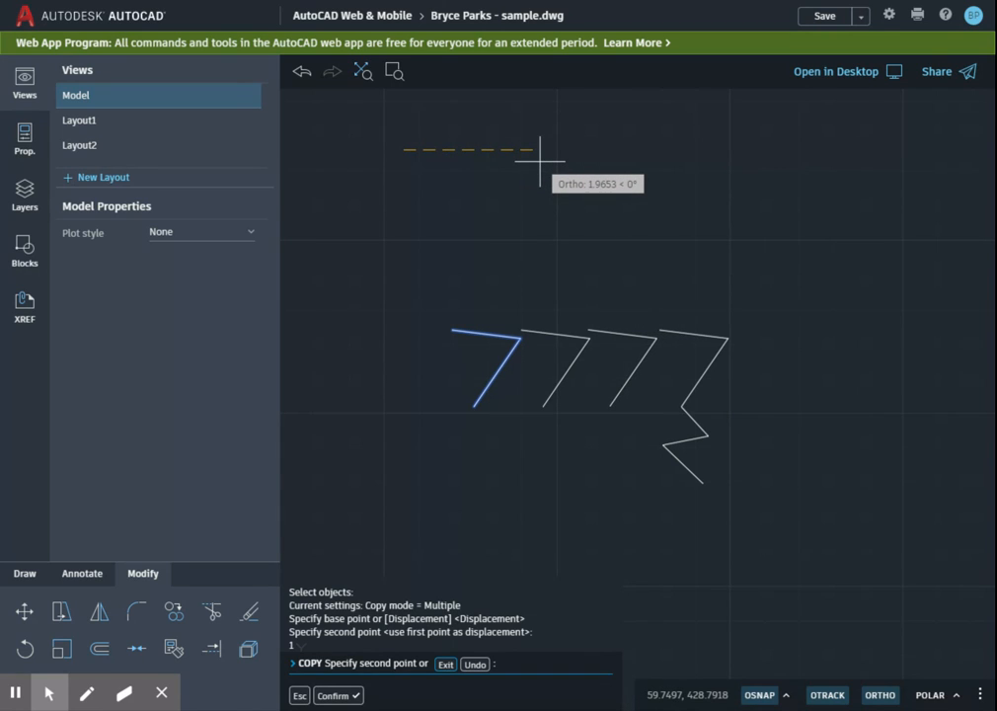
{"action": "type", "text": "2"}
{"action": "key", "text": "Return"}
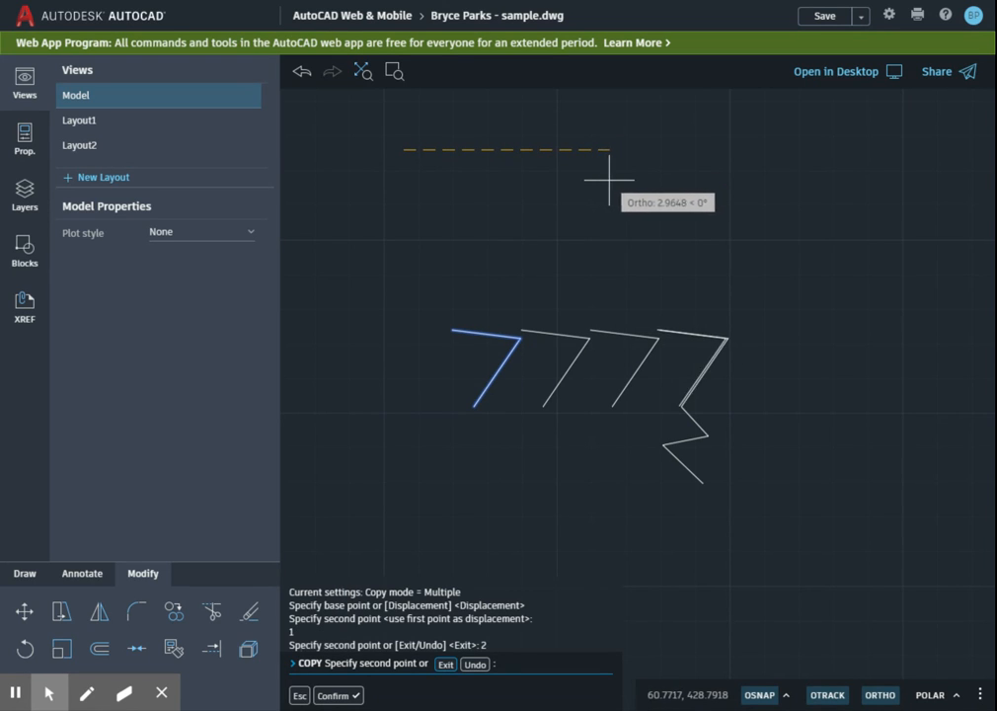
{"action": "type", "text": "4"}
{"action": "key", "text": "Return"}
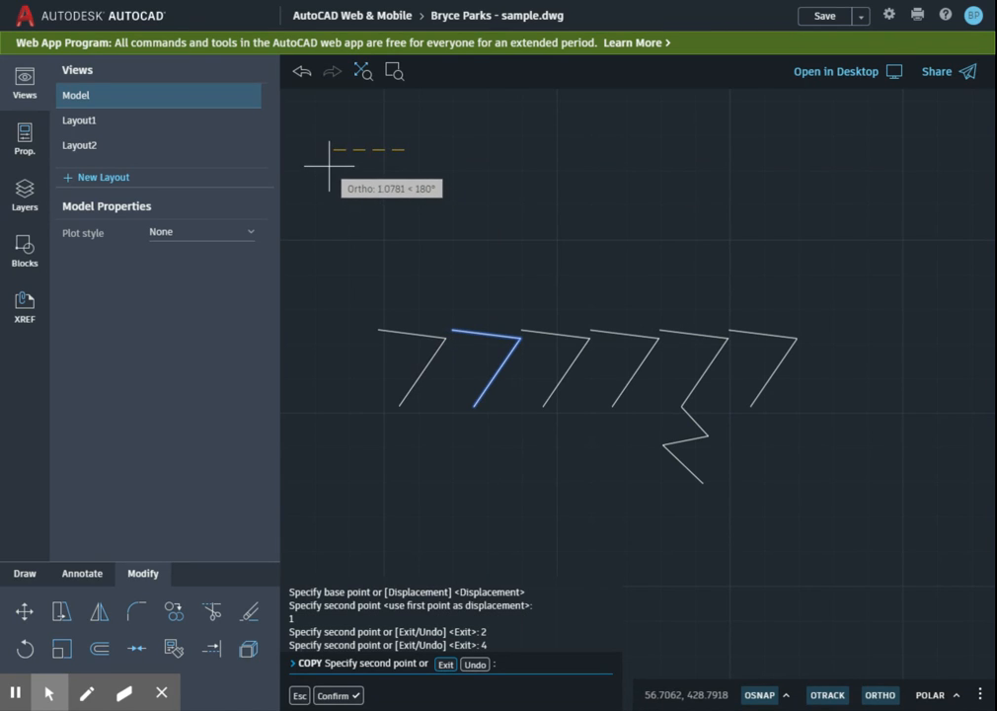
Place two more copies of the two-line piece to the left, at distances of 1 and 2 units.
{"action": "type", "text": "1"}
{"action": "key", "text": "Return"}
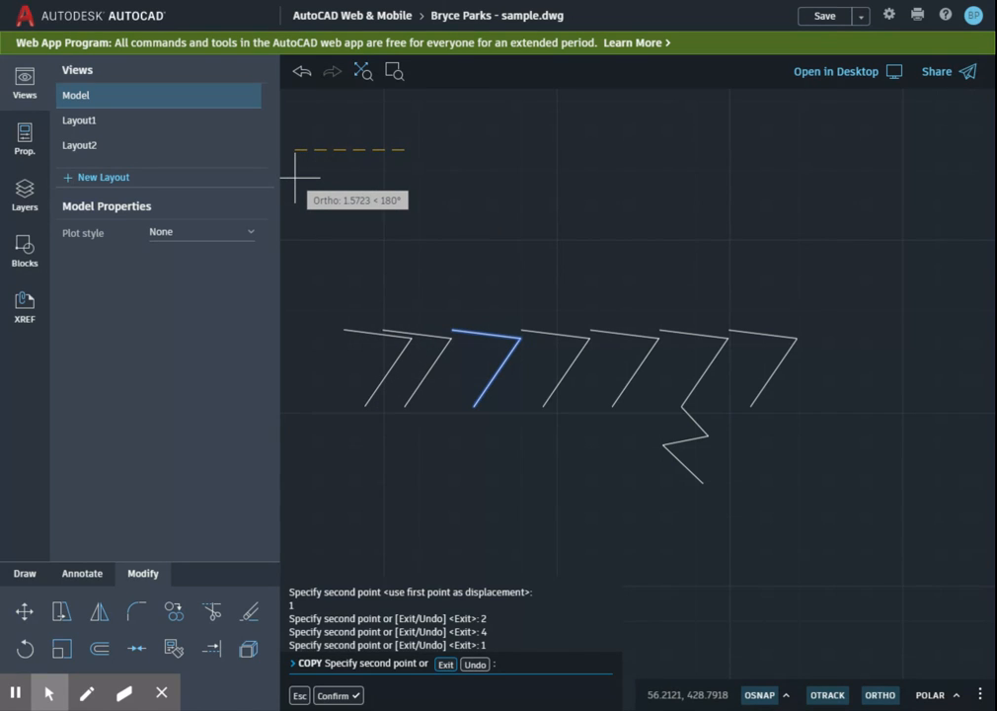
{"action": "type", "text": "2"}
{"action": "key", "text": "Return"}
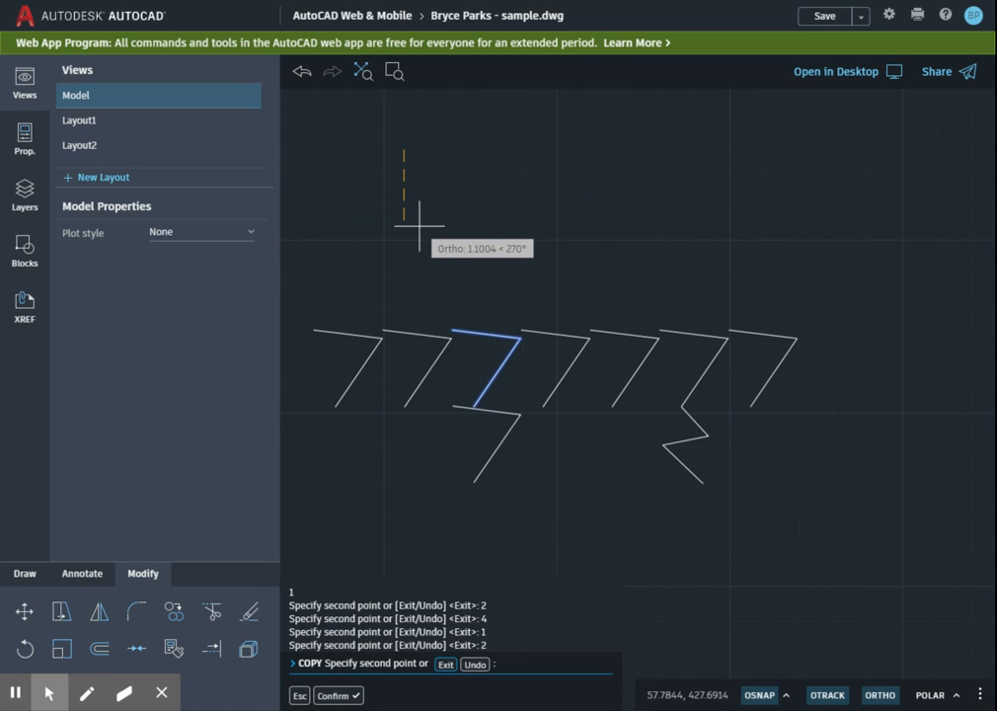
Place copies of the two-line piece 1 and 2 units straight down from the original, and end the copying.
{"action": "type", "text": "1"}
{"action": "key", "text": "Return"}
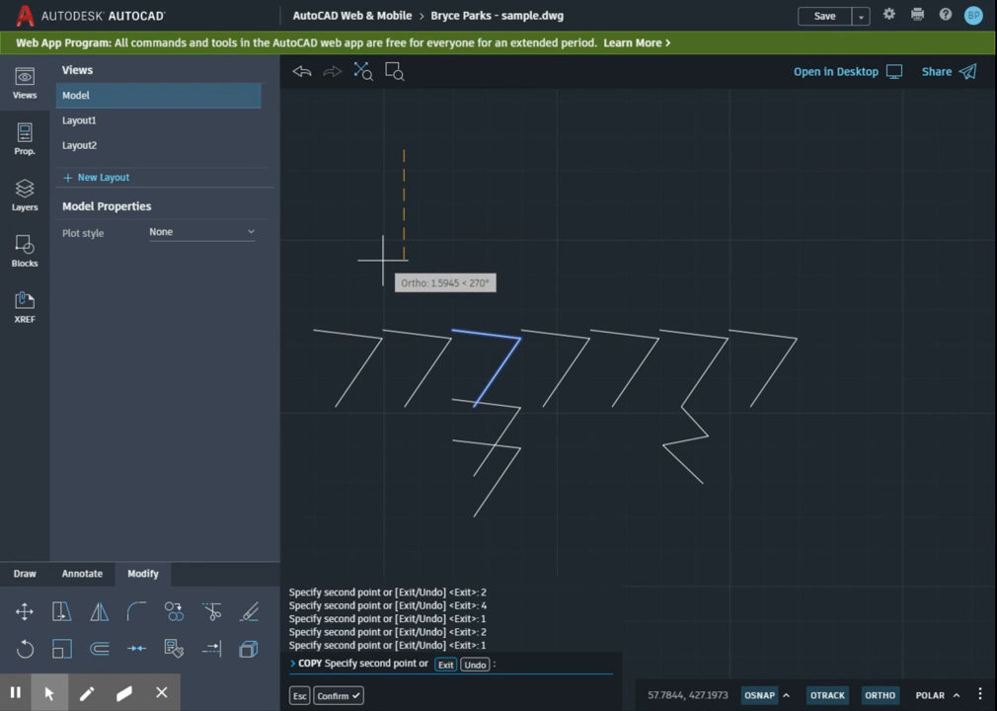
{"action": "type", "text": "2"}
{"action": "key", "text": "Return"}
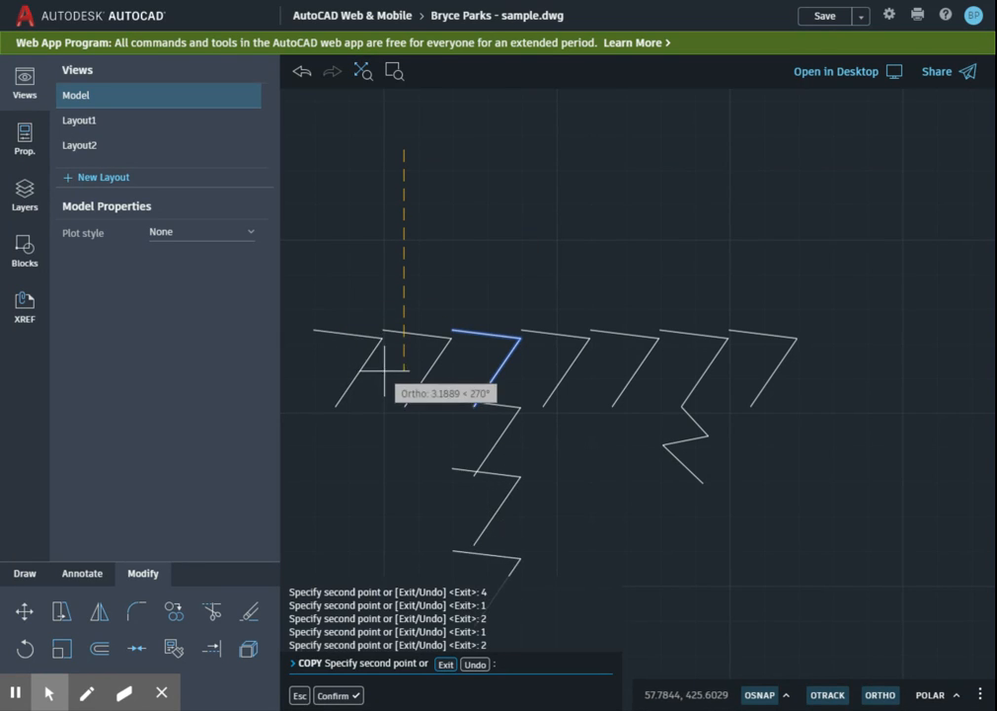
{"action": "scroll", "coordinate": [553, 333], "scroll_direction": "down", "scroll_amount": 1}
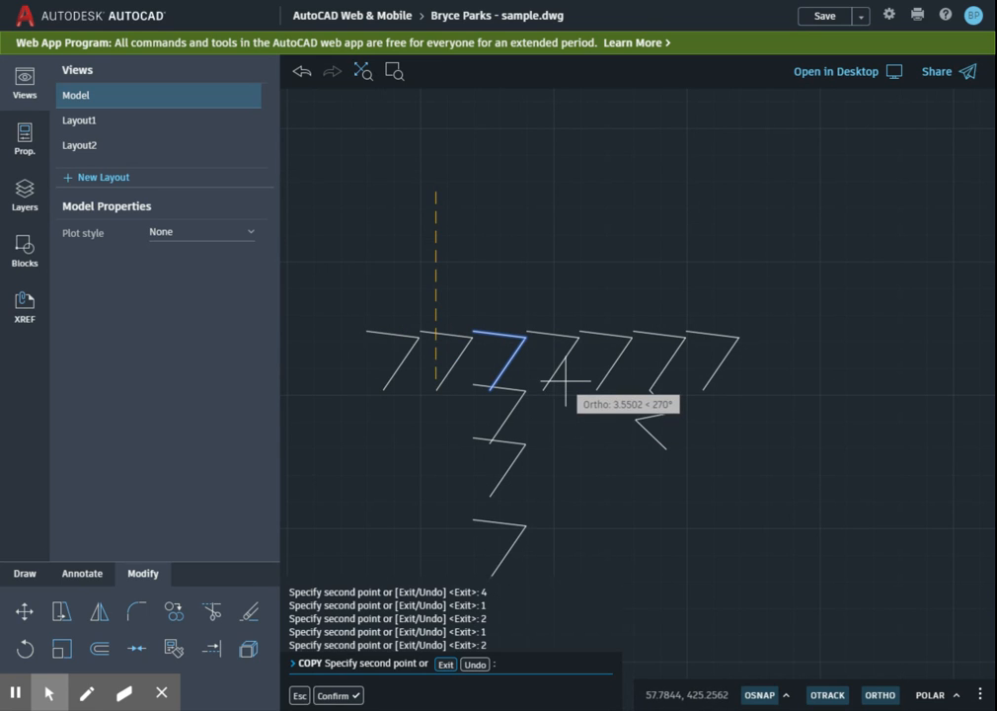
{"action": "key", "text": "Escape"}
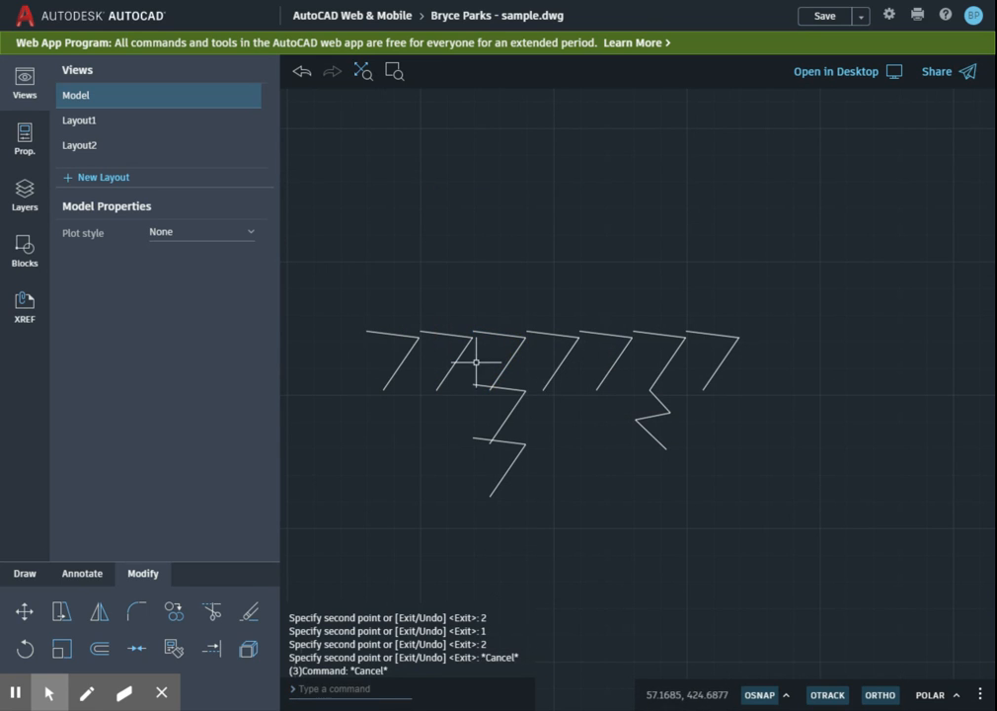
Move all the lines in the drawing 3 units horizontally to the right with Ortho on.
{"action": "left_click", "coordinate": [25, 611]}
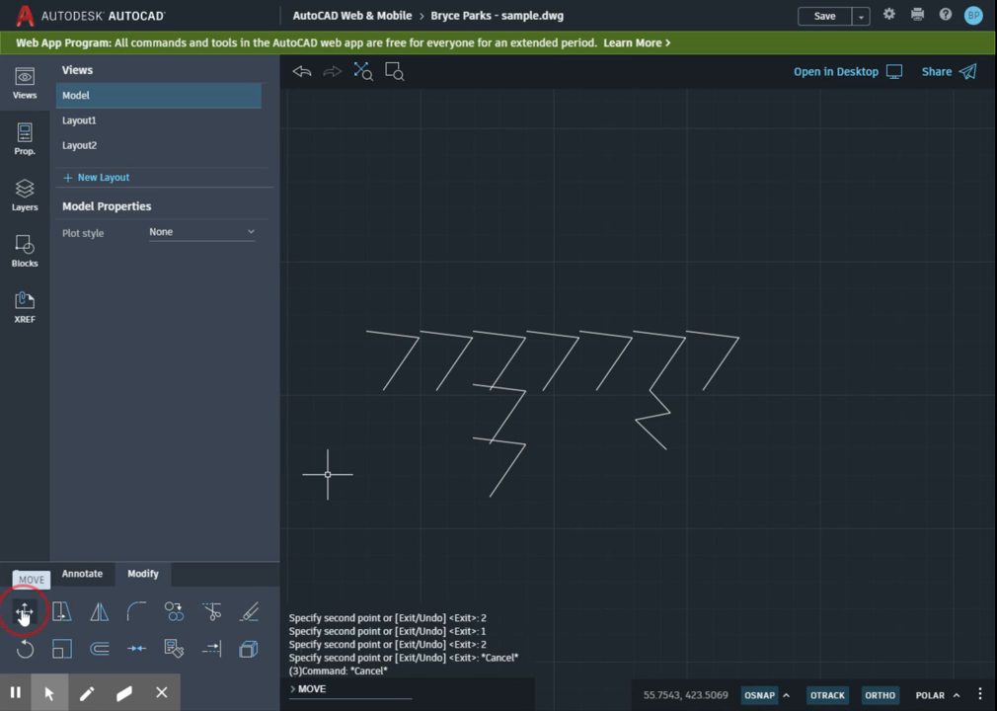
{"action": "left_click", "coordinate": [353, 247]}
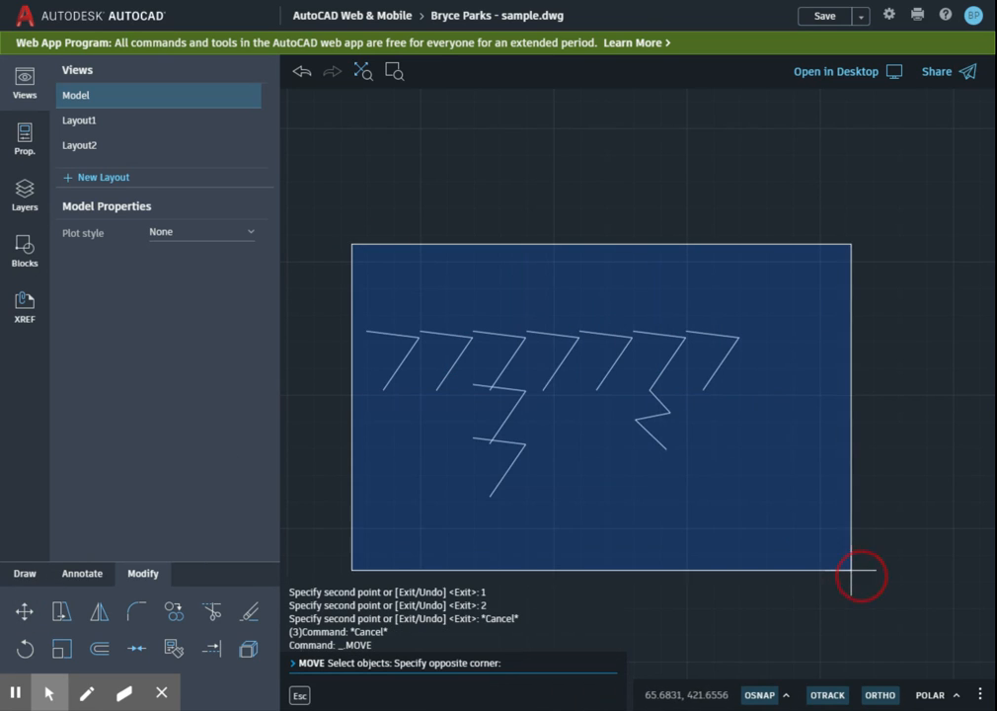
{"action": "left_click", "coordinate": [849, 575]}
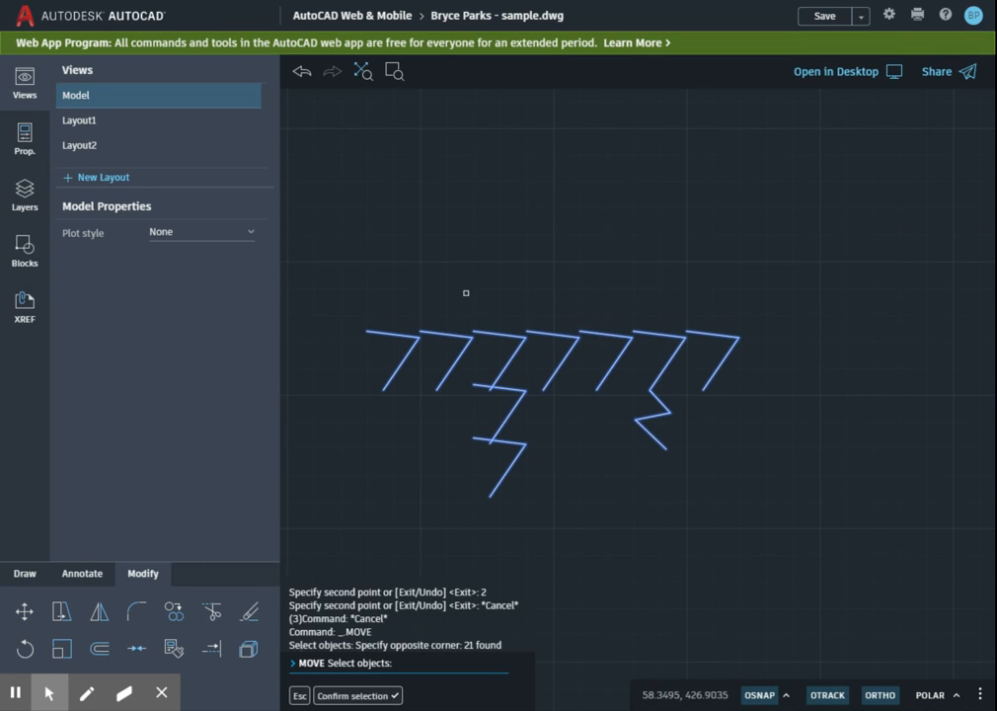
{"action": "key", "text": "Return"}
{"action": "left_click", "coordinate": [407, 215]}
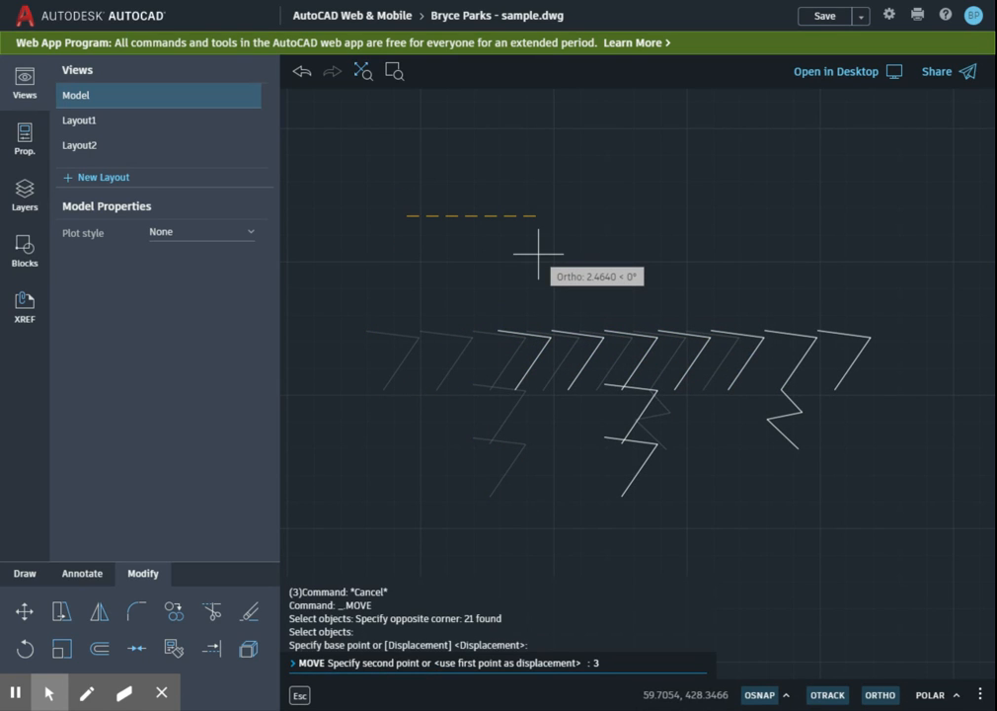
{"action": "key", "text": "Return"}
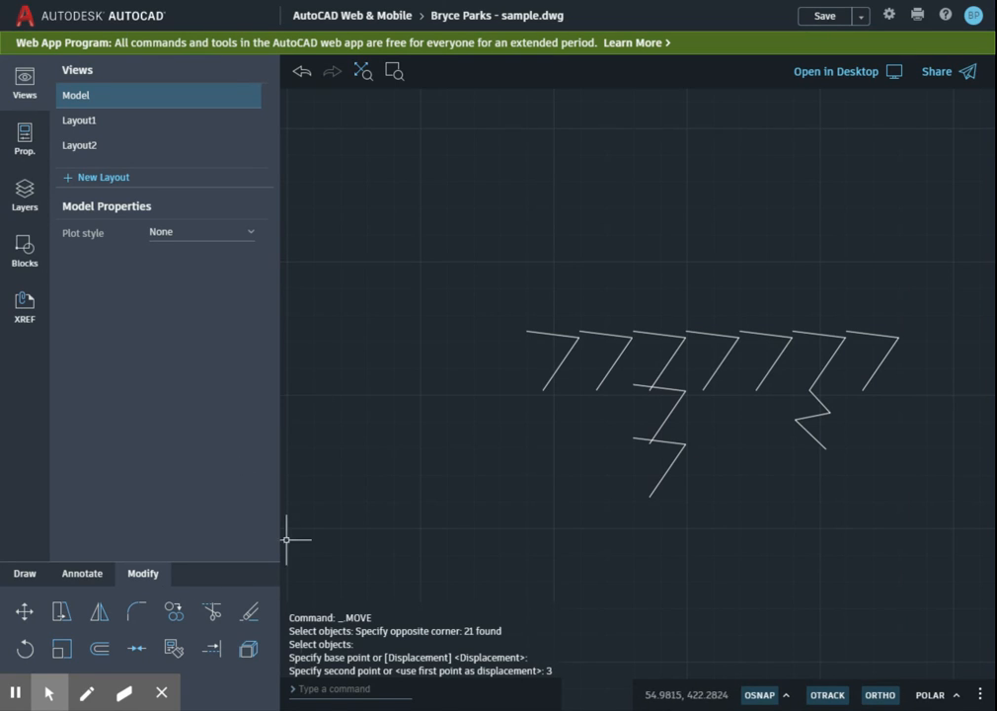
Offset the upper line of the leftmost two-line piece 2 units upward.
{"action": "left_click", "coordinate": [210, 613]}
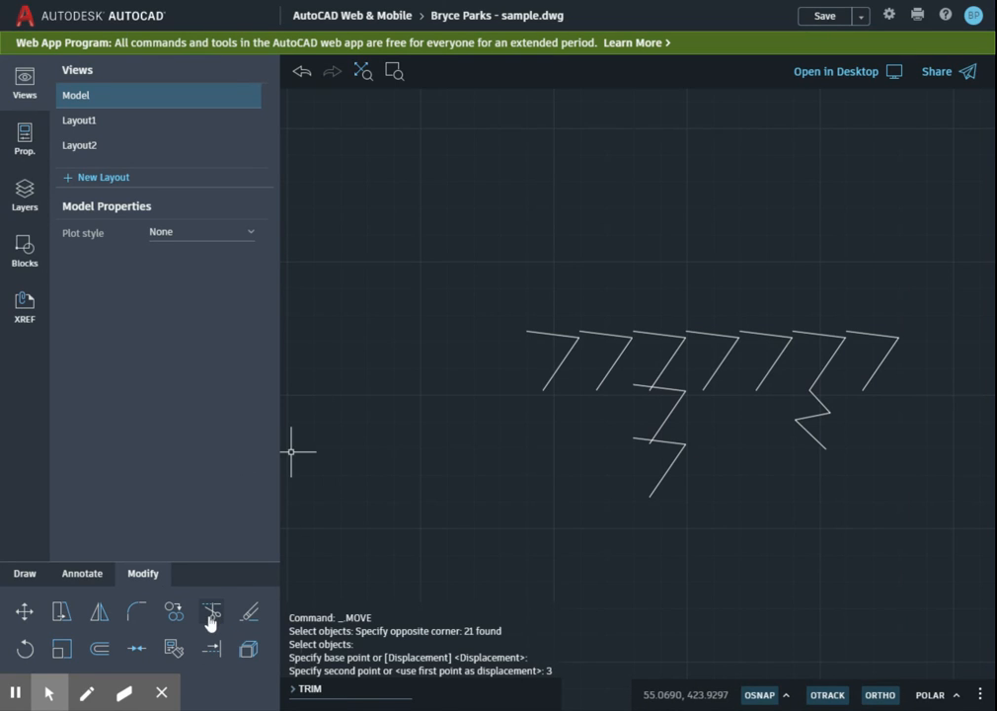
{"action": "left_click", "coordinate": [100, 649]}
{"action": "left_click", "coordinate": [103, 648]}
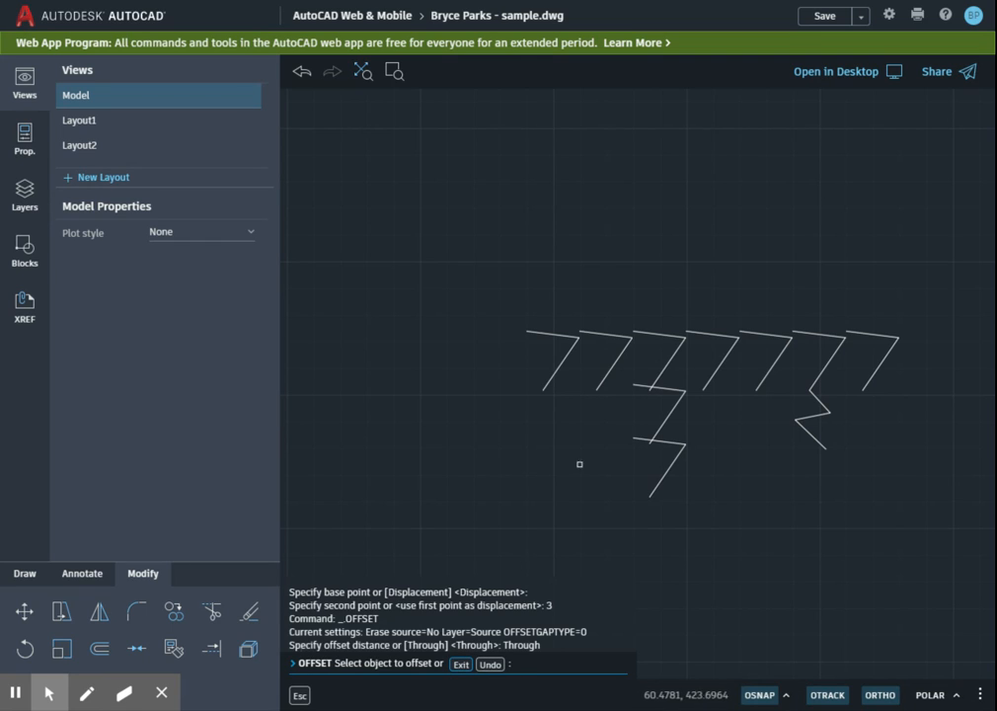
{"action": "left_click", "coordinate": [553, 332]}
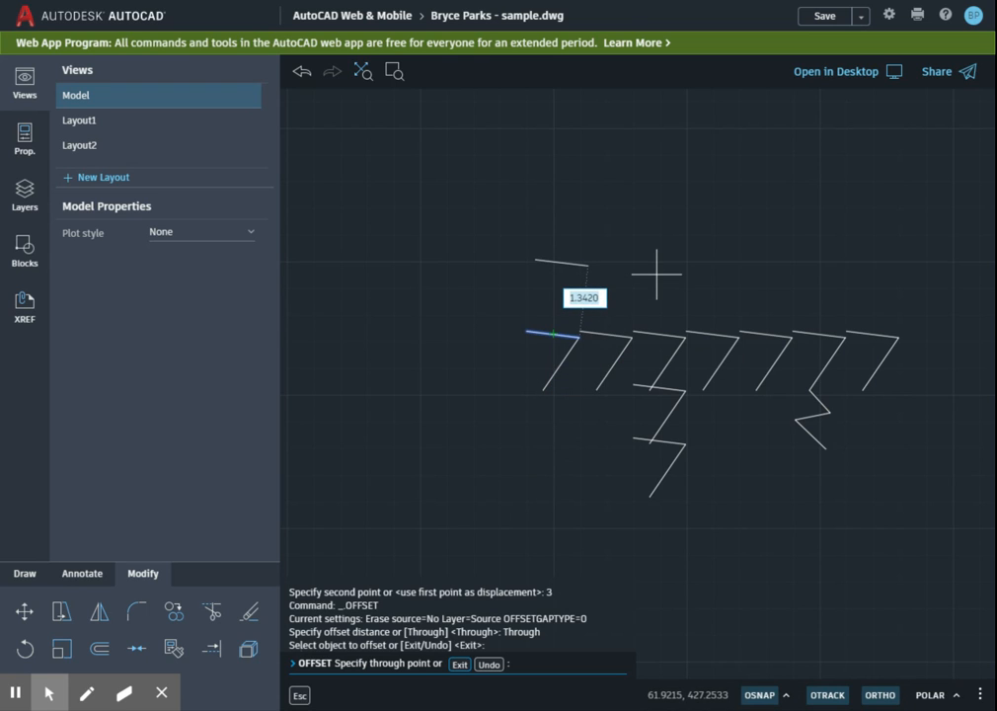
{"action": "type", "text": "2"}
{"action": "key", "text": "Return"}
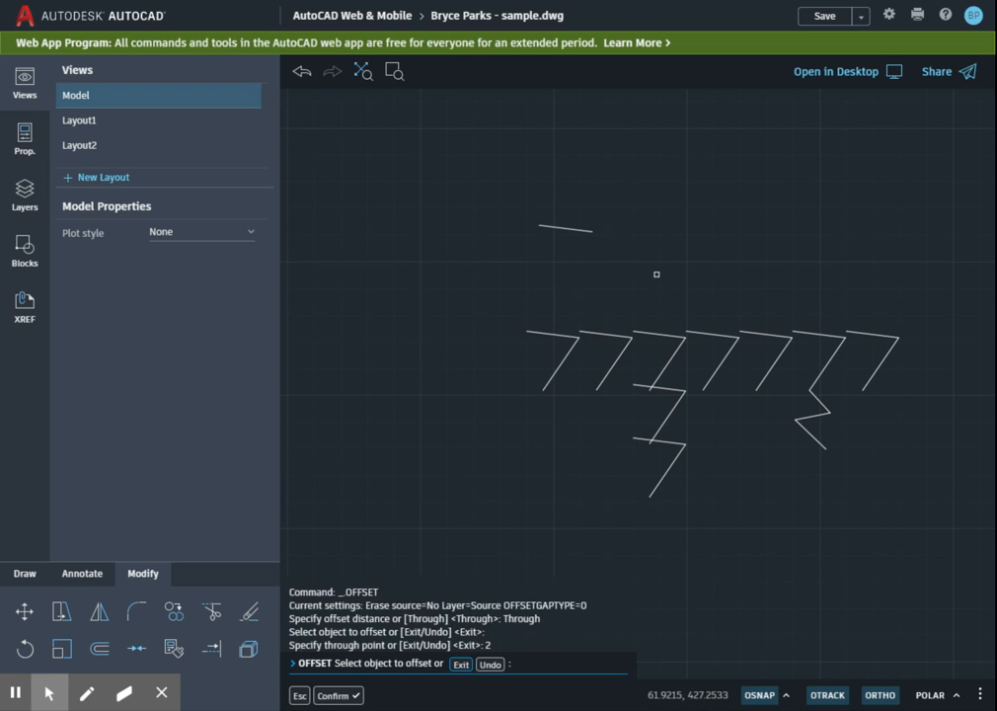
Offset the same upper line of the leftmost piece 2 units downward.
{"action": "left_click", "coordinate": [546, 336]}
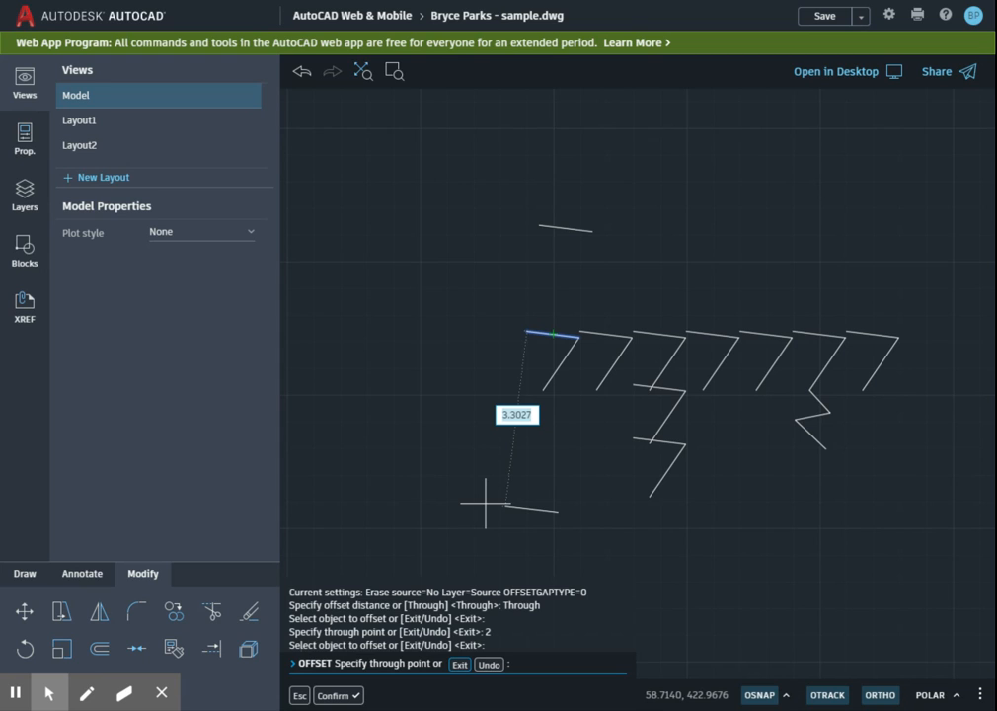
{"action": "type", "text": "2"}
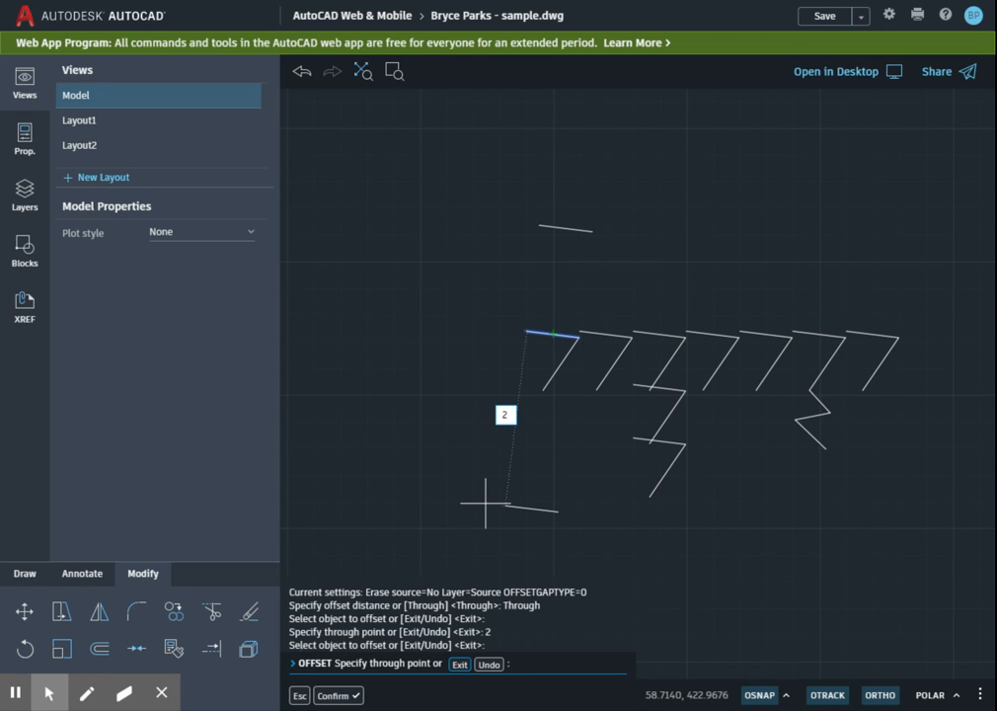
{"action": "key", "text": "Return"}
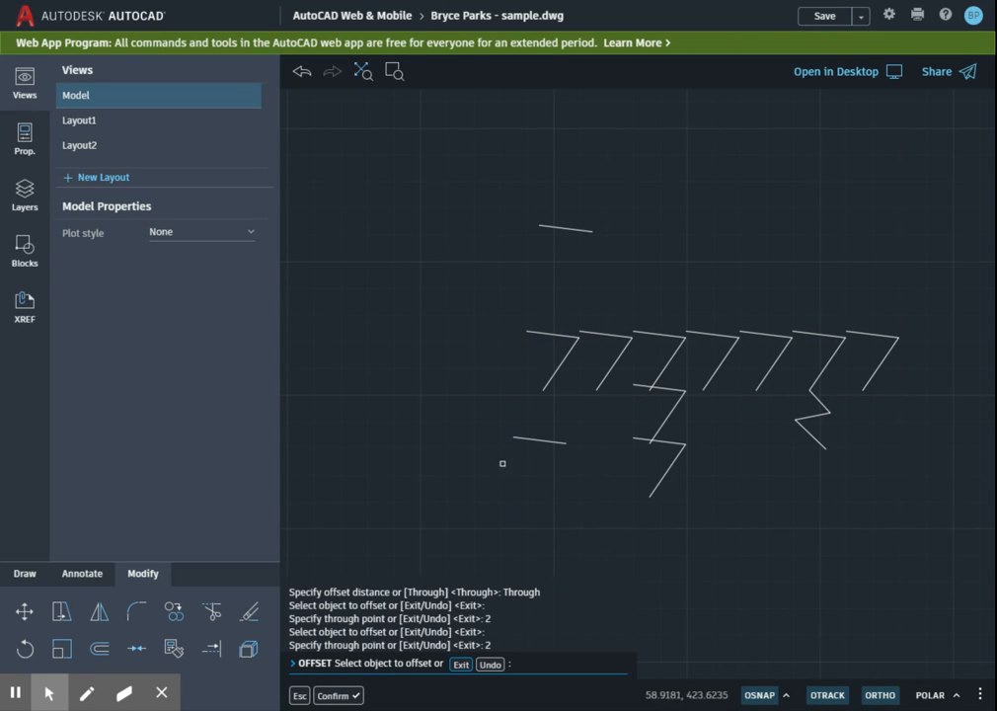
Offset the upper line of the third two-line piece in the row 1 unit upward and end the offsetting.
{"action": "left_click", "coordinate": [99, 649]}
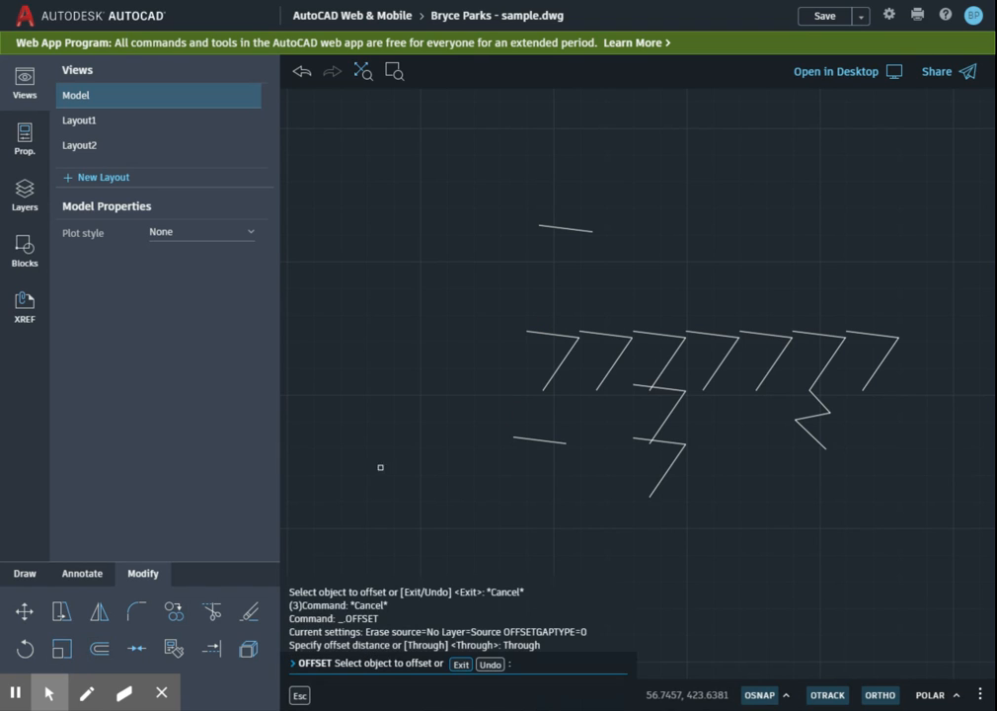
{"action": "type", "text": "2"}
{"action": "key", "text": "Return"}
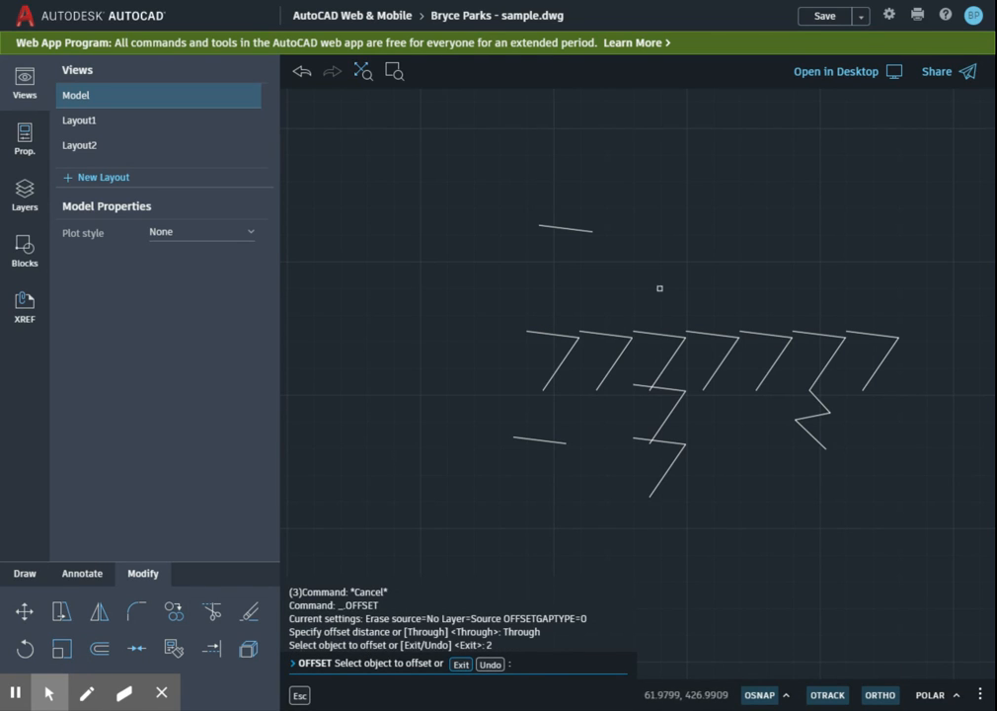
{"action": "left_click", "coordinate": [646, 340]}
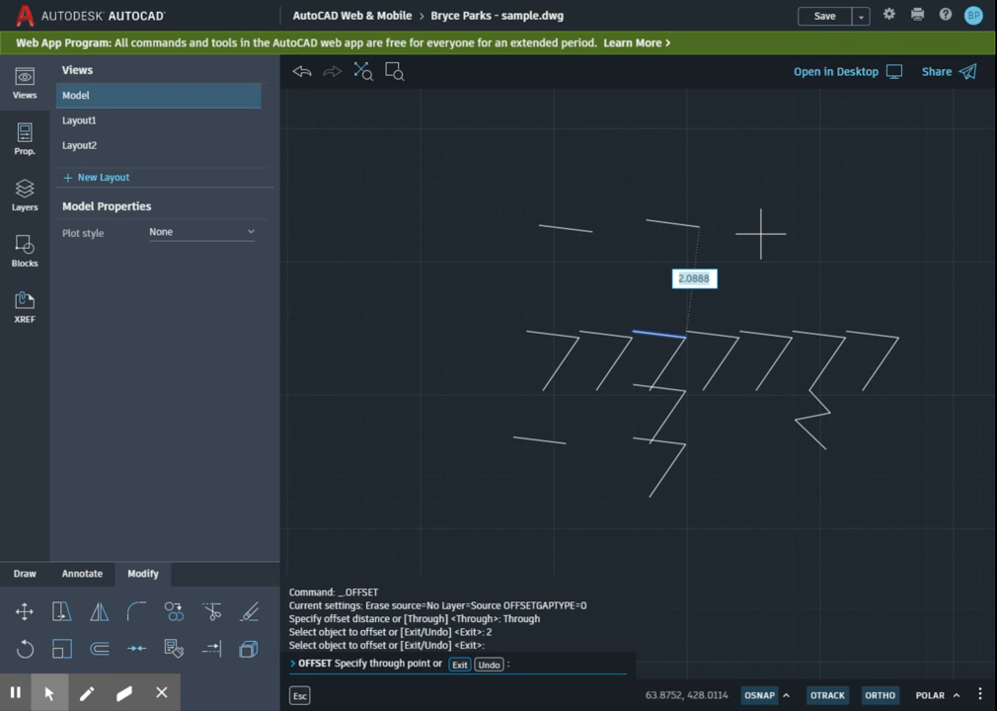
{"action": "type", "text": "1"}
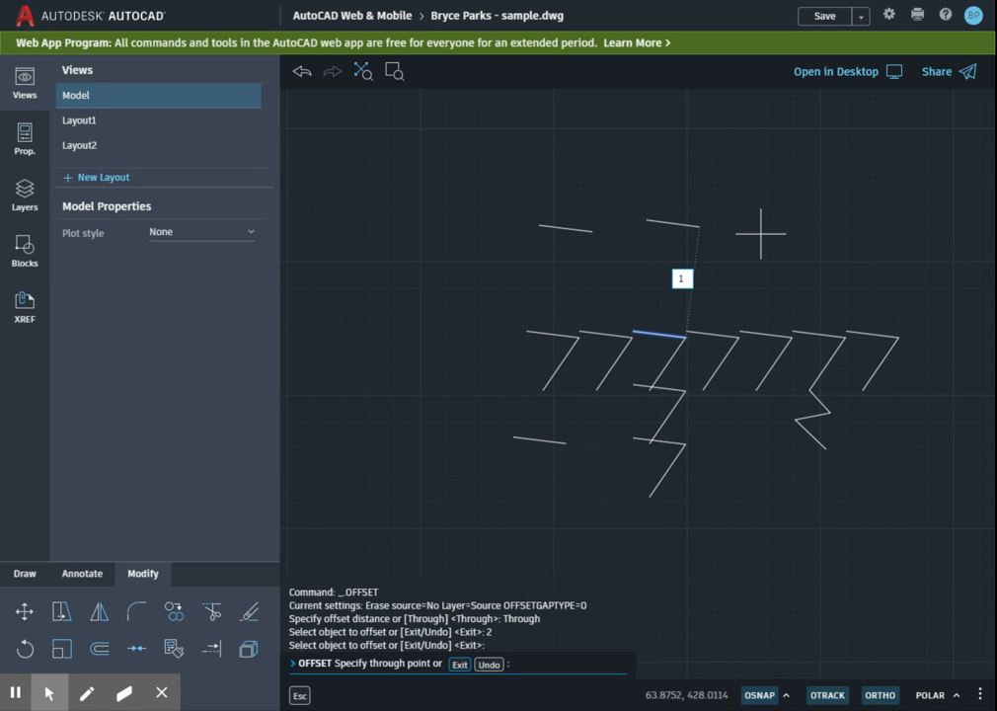
{"action": "key", "text": "Return"}
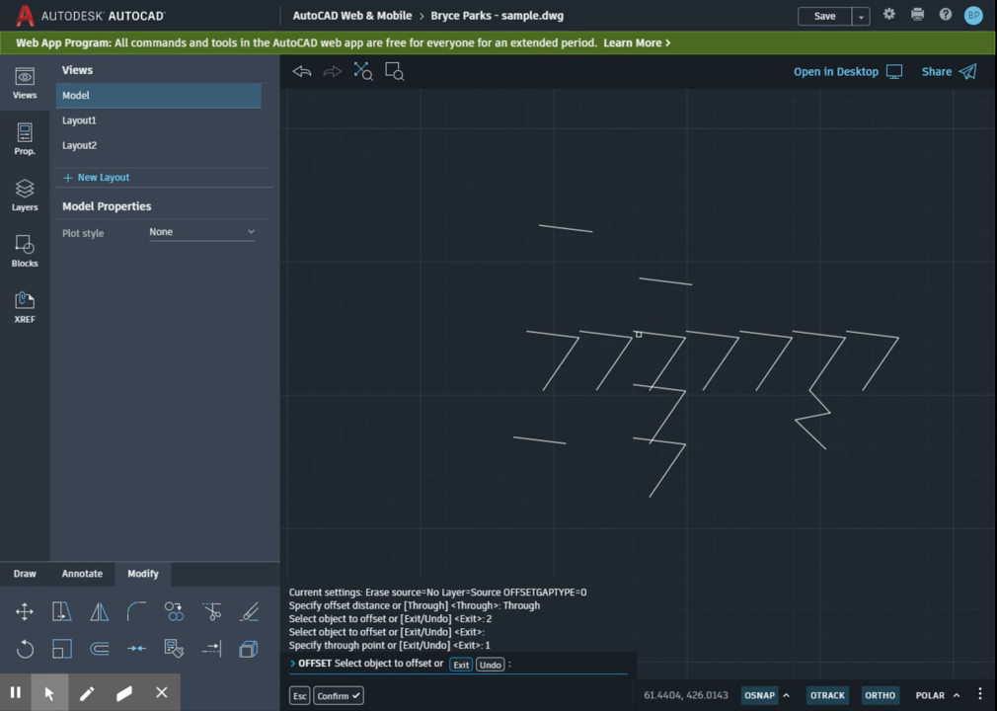
{"action": "key", "text": "Escape"}
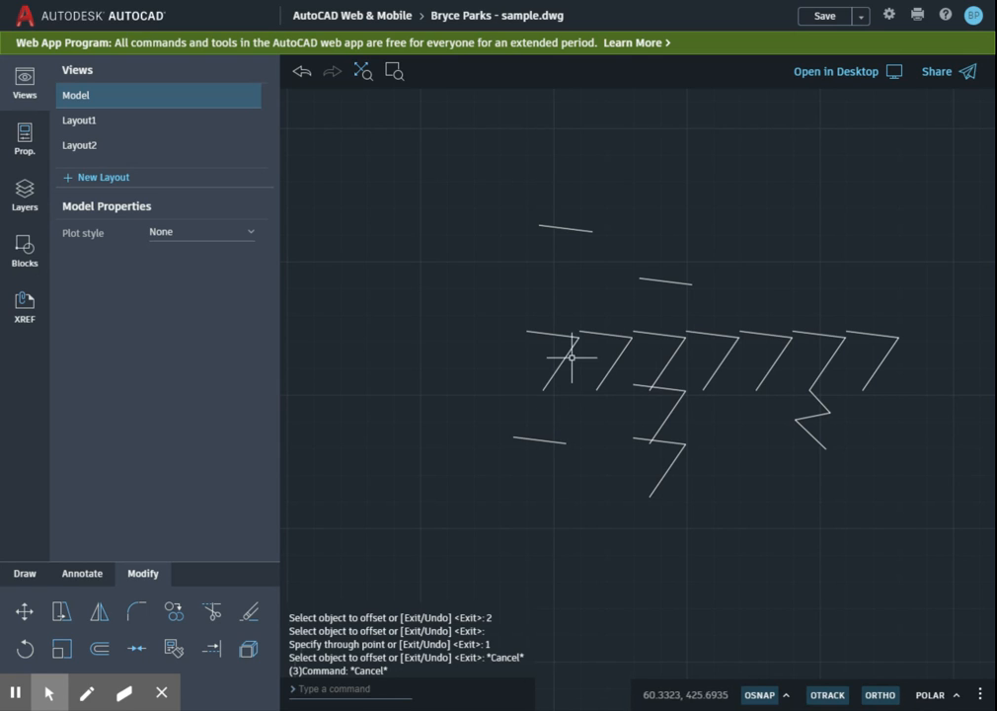
Draw a circle of radius 1 centred on the left endpoint of the highest offset line.
{"action": "scroll", "coordinate": [663, 352], "scroll_direction": "down", "scroll_amount": 1}
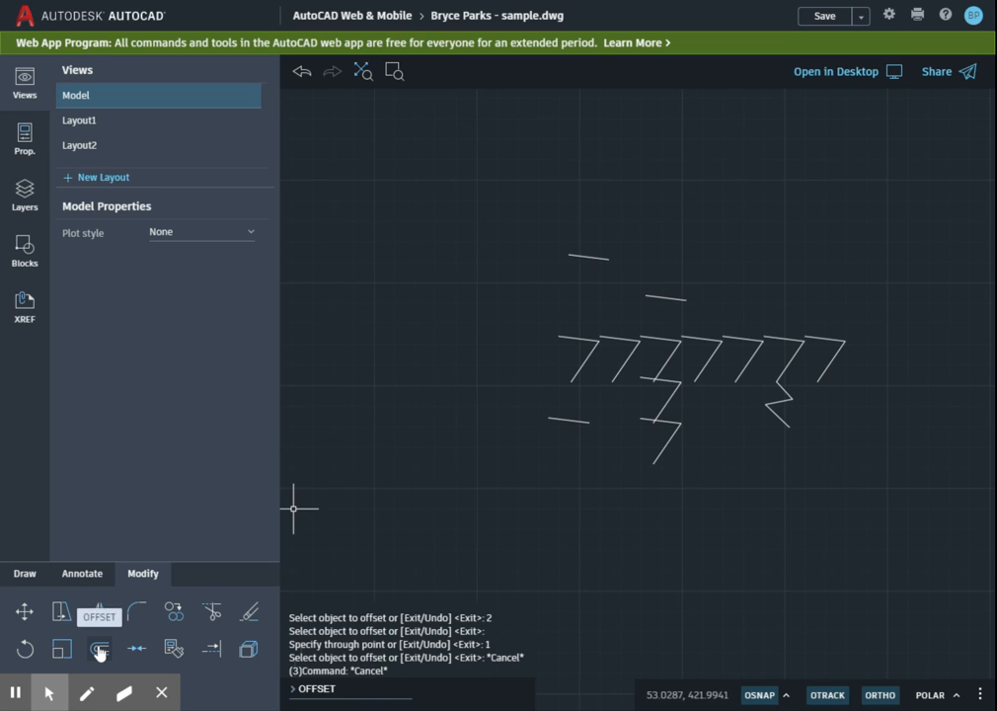
{"action": "left_click", "coordinate": [25, 574]}
{"action": "left_click", "coordinate": [62, 611]}
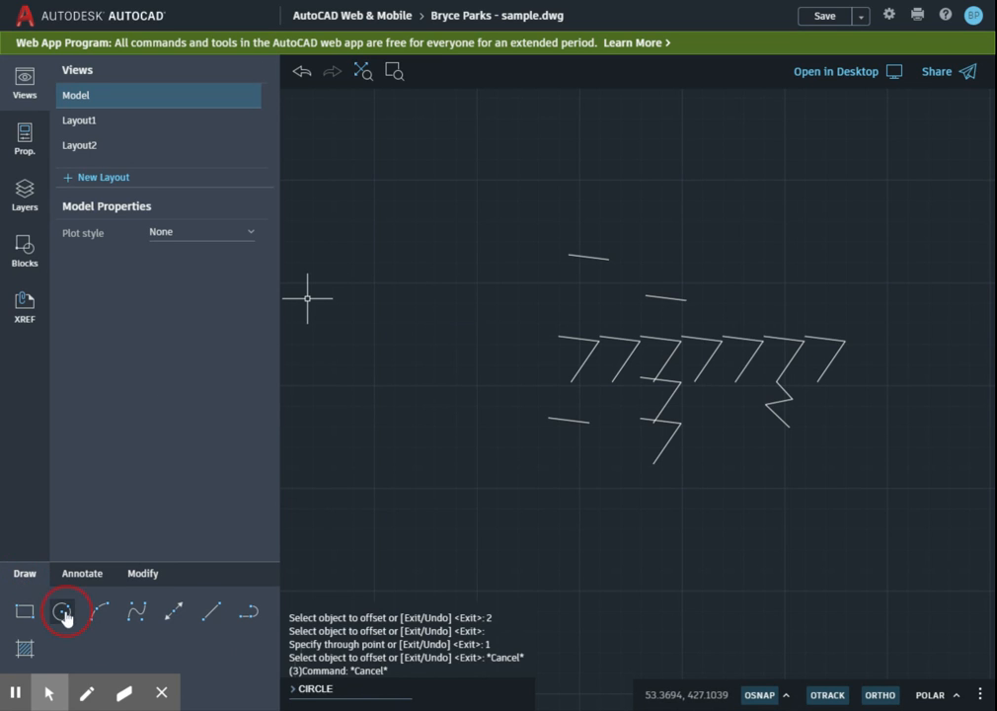
{"action": "left_click", "coordinate": [570, 255]}
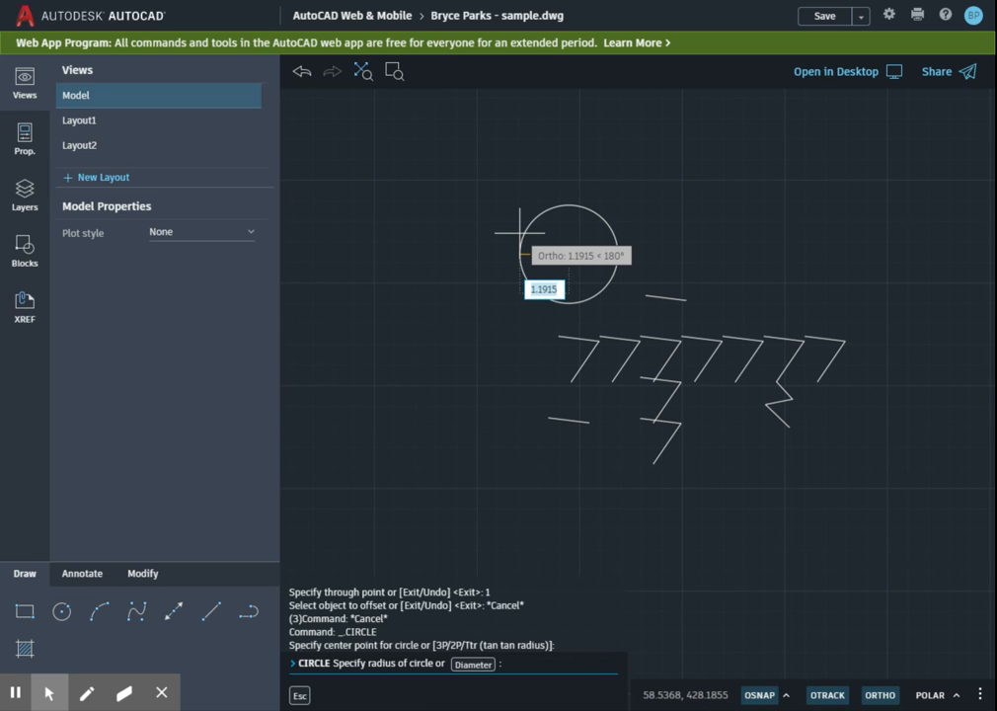
{"action": "type", "text": "1"}
{"action": "key", "text": "Return"}
{"action": "key", "text": "Escape"}
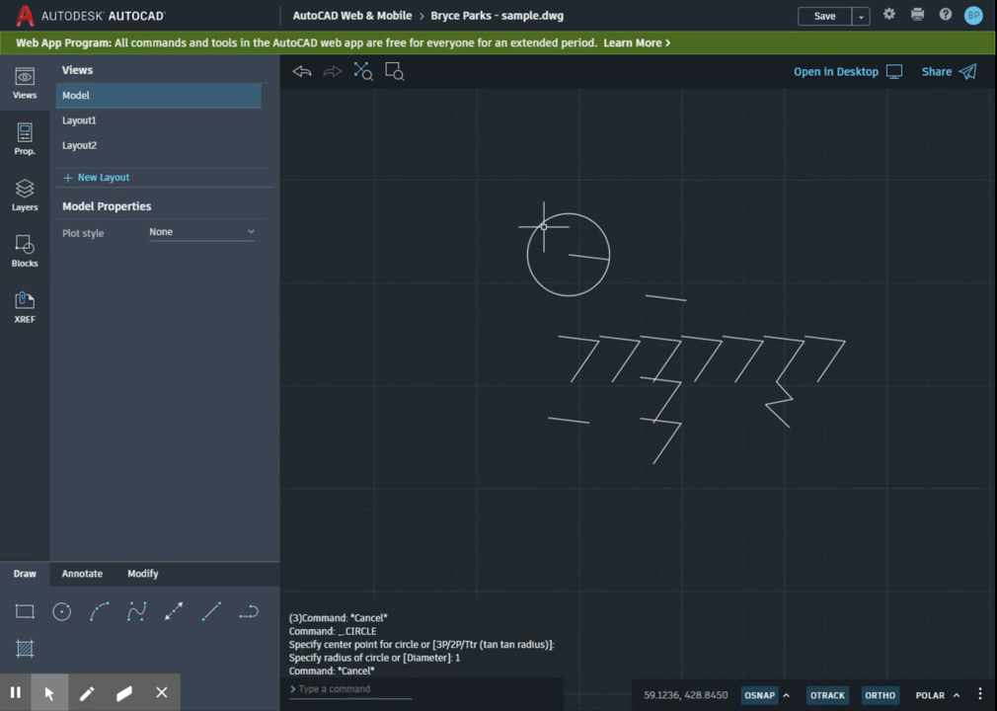
Offset the circle 1 unit outward.
{"action": "scroll", "coordinate": [590, 210], "scroll_direction": "up", "scroll_amount": 2}
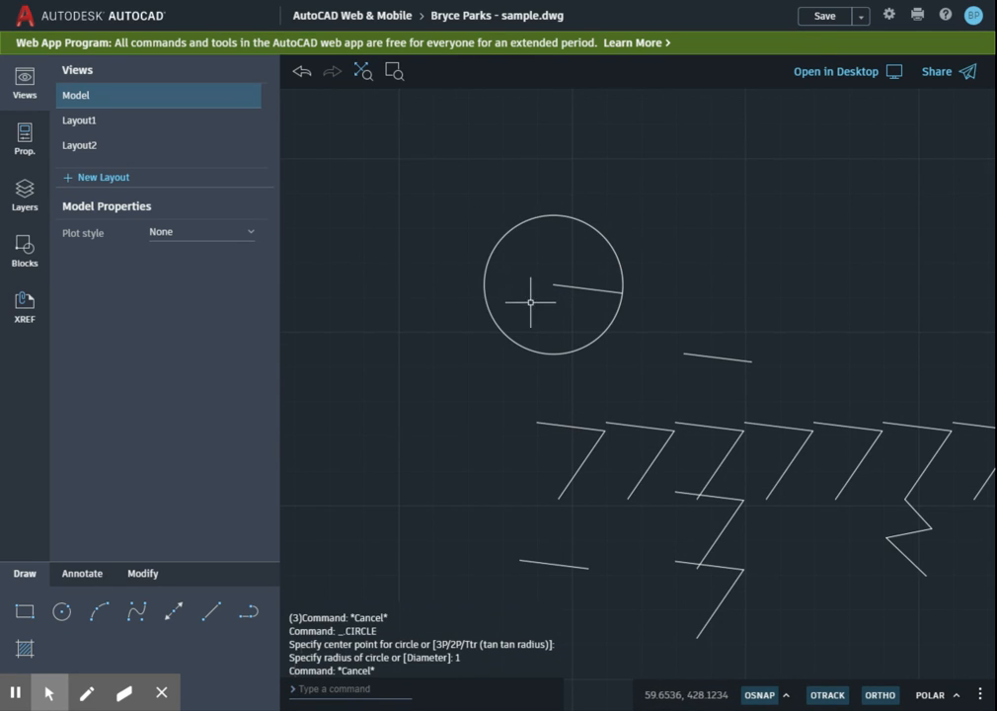
{"action": "left_click", "coordinate": [144, 574]}
{"action": "left_click", "coordinate": [100, 648]}
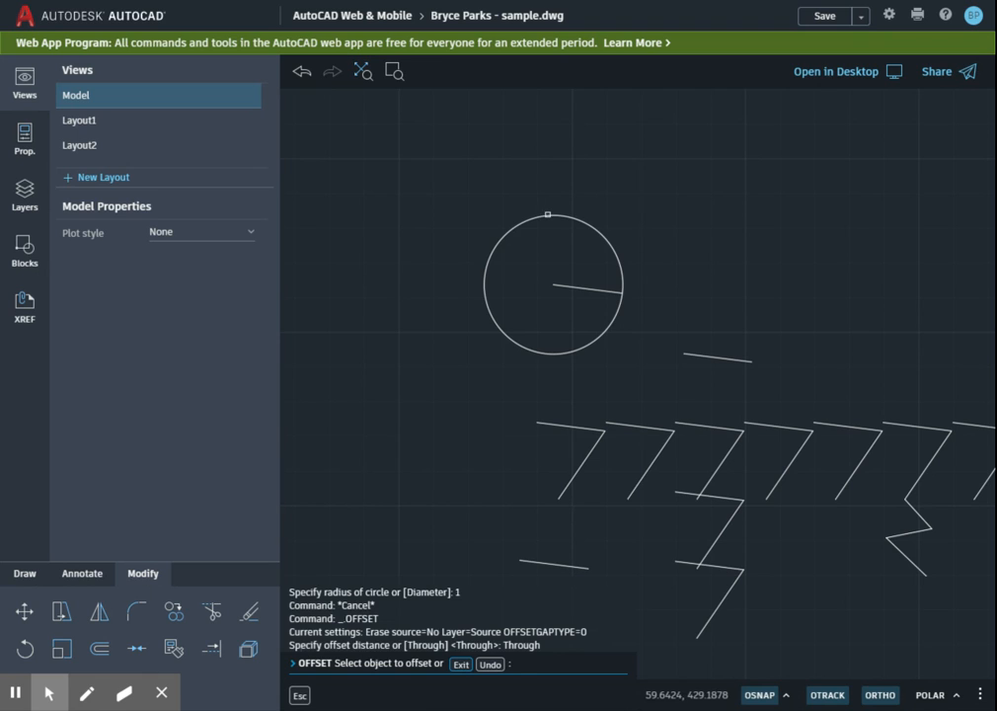
{"action": "left_click", "coordinate": [548, 214]}
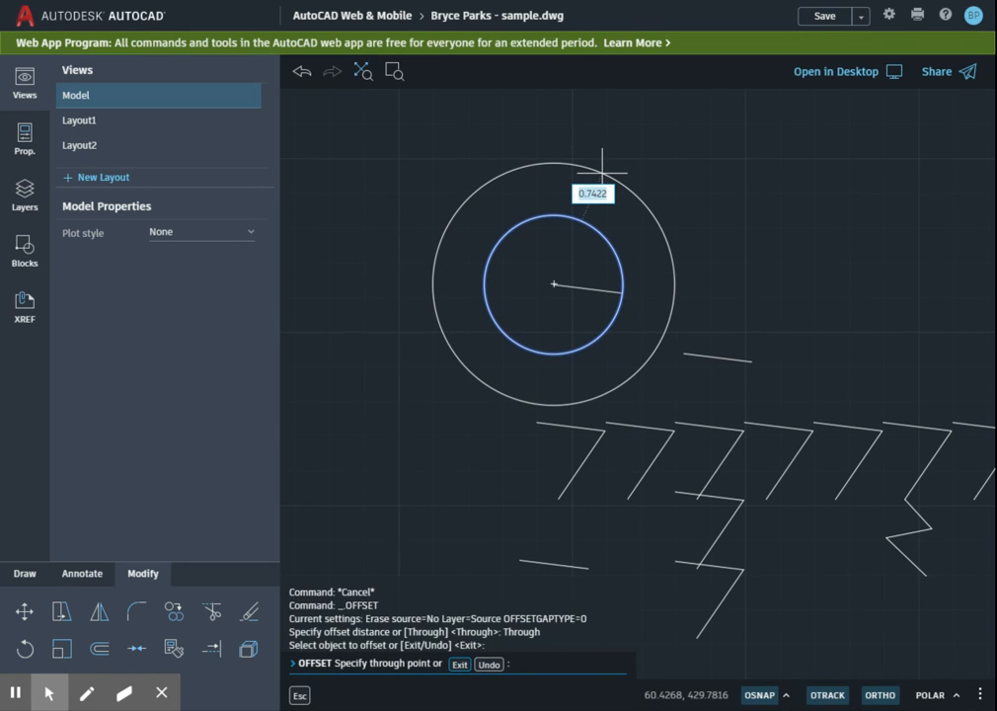
{"action": "type", "text": "1"}
{"action": "key", "text": "Return"}
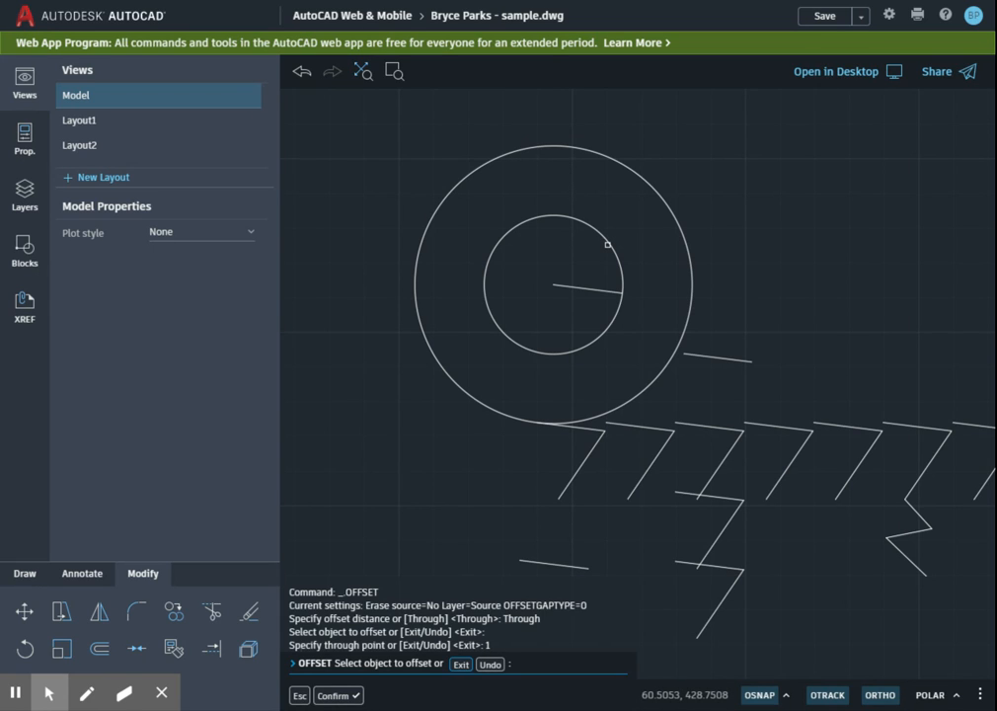
Offset the original radius 1 circle .5 units inward and end the offsetting.
{"action": "left_click", "coordinate": [608, 244]}
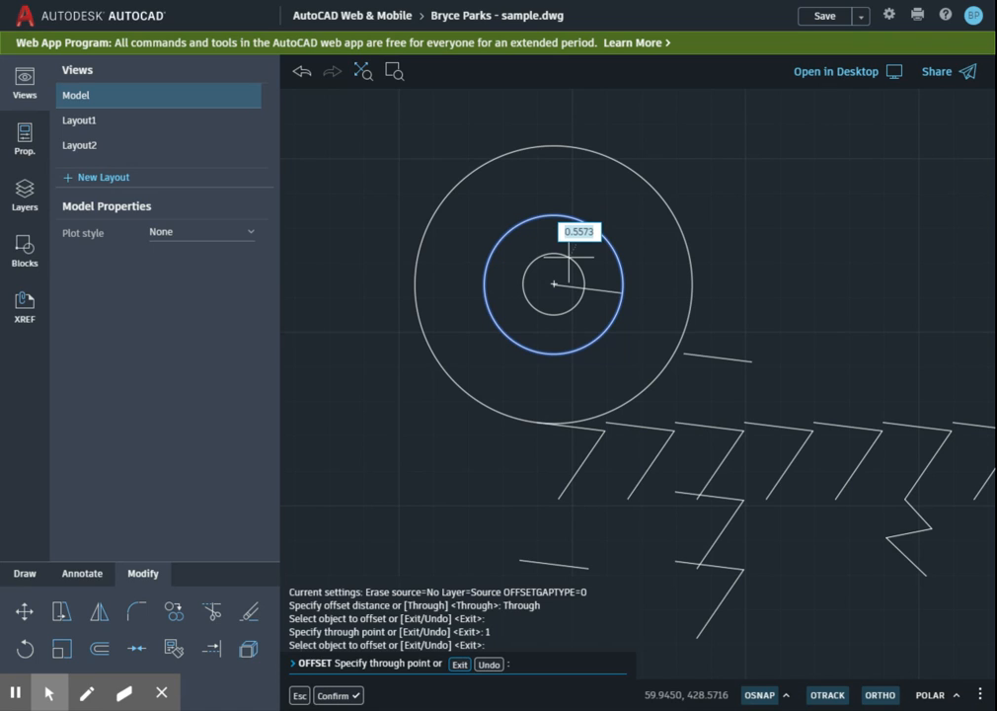
{"action": "type", "text": ".5"}
{"action": "key", "text": "Return"}
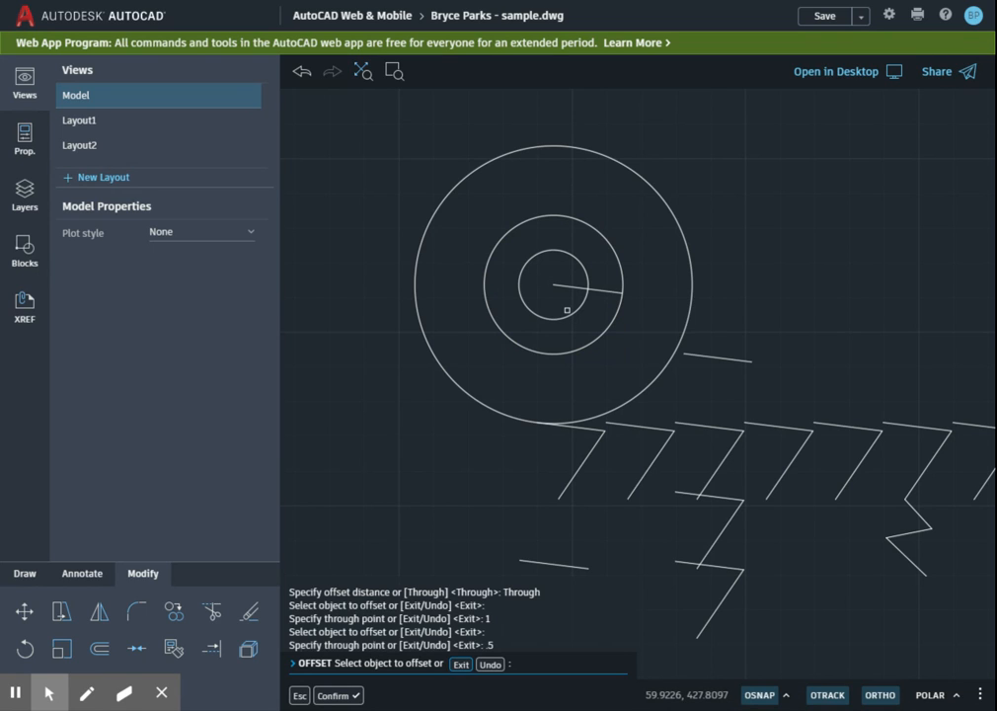
{"action": "key", "text": "Escape"}
{"action": "key", "text": "Escape"}
{"action": "key", "text": "Escape"}
{"action": "key", "text": "Escape"}
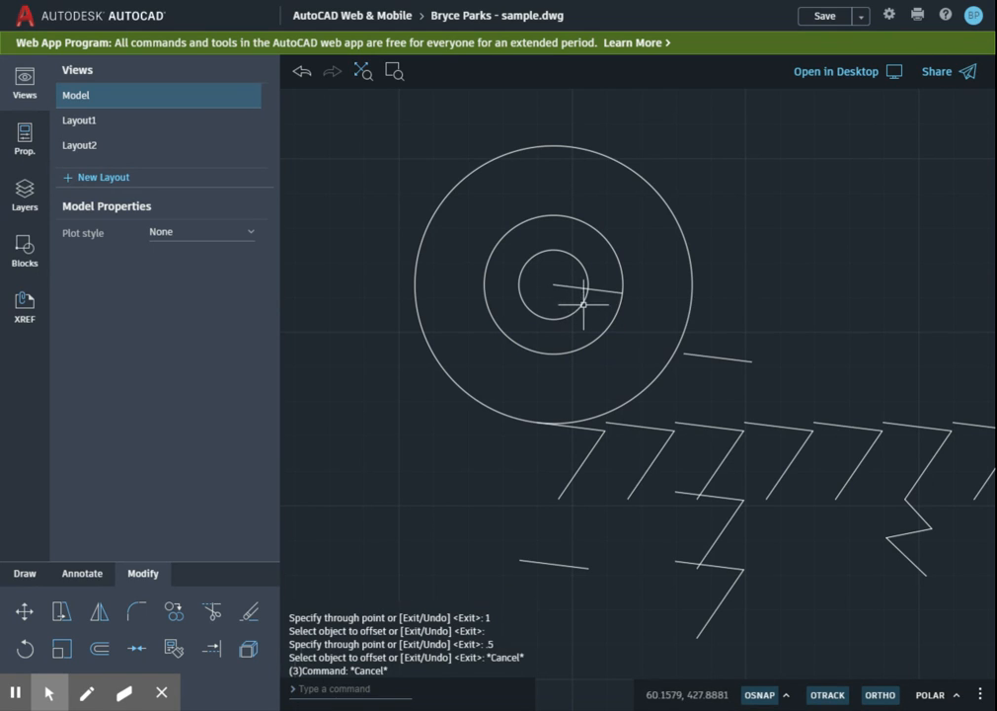
{"action": "key", "text": "Escape"}
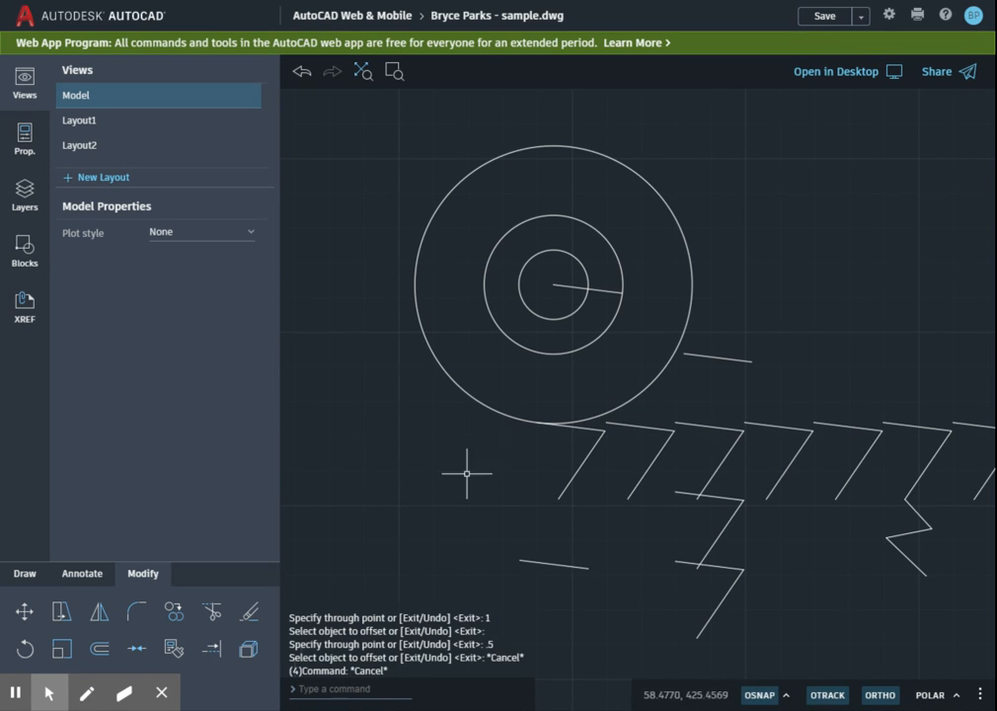
Draw a 4-unit horizontal line to the right of the circles and a 4-unit vertical line up from its right end.
{"action": "scroll", "coordinate": [755, 311], "scroll_direction": "down", "scroll_amount": 3}
{"action": "middle_click_drag", "start_coordinate": [790, 422], "coordinate": [479, 468]}
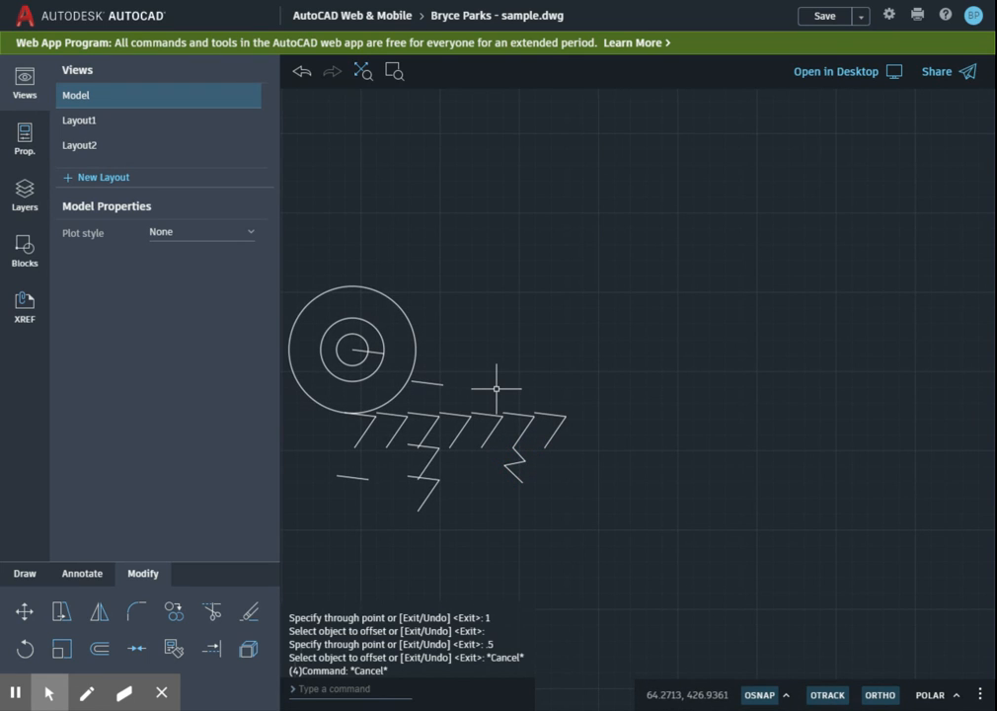
{"action": "type", "text": "l"}
{"action": "key", "text": "Return"}
{"action": "left_click", "coordinate": [482, 315]}
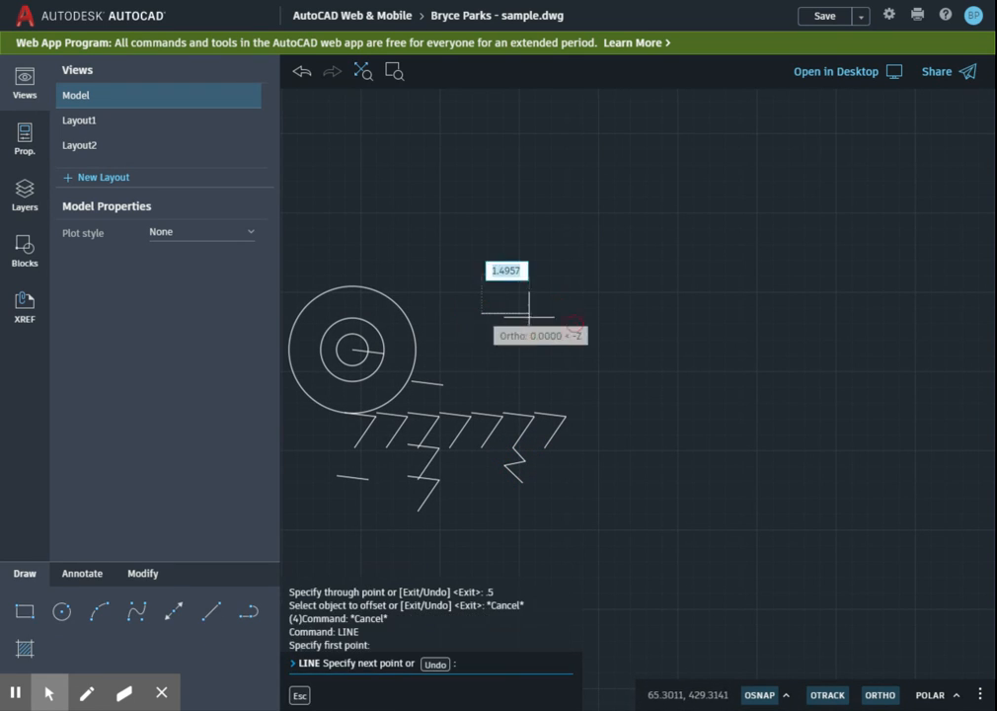
{"action": "type", "text": "4"}
{"action": "key", "text": "Return"}
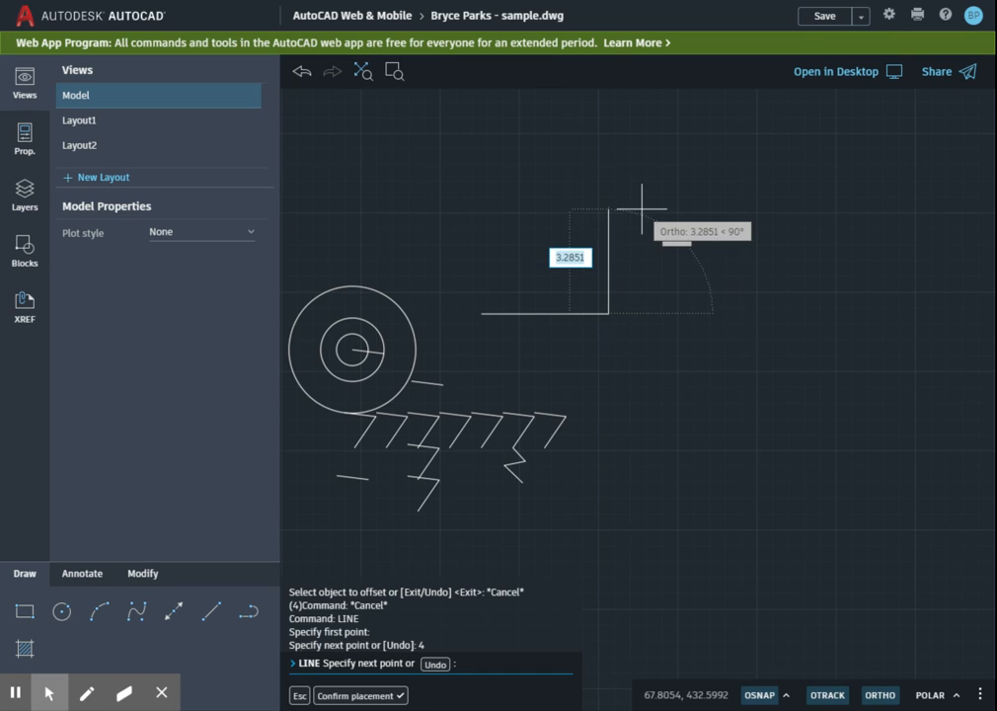
{"action": "type", "text": "4"}
{"action": "key", "text": "Return"}
{"action": "key", "text": "Escape"}
{"action": "key", "text": "Escape"}
{"action": "key", "text": "Escape"}
{"action": "key", "text": "Escape"}
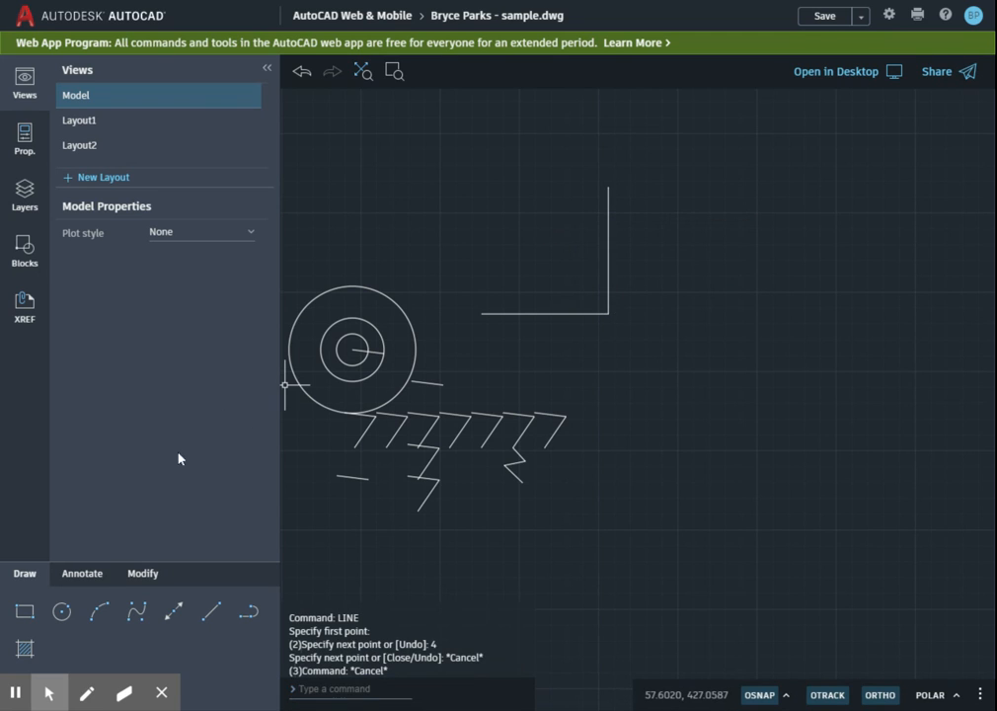
{"action": "left_click", "coordinate": [145, 575]}
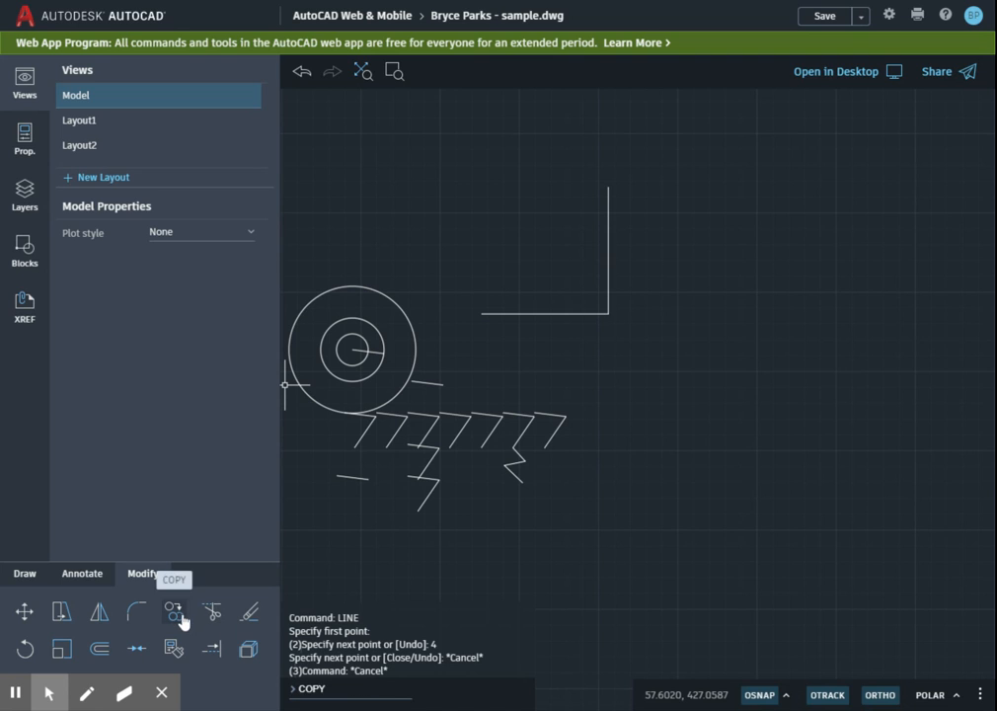
{"action": "left_click", "coordinate": [183, 619]}
{"action": "key", "text": "Escape"}
{"action": "key", "text": "Escape"}
{"action": "key", "text": "Escape"}
{"action": "key", "text": "Escape"}
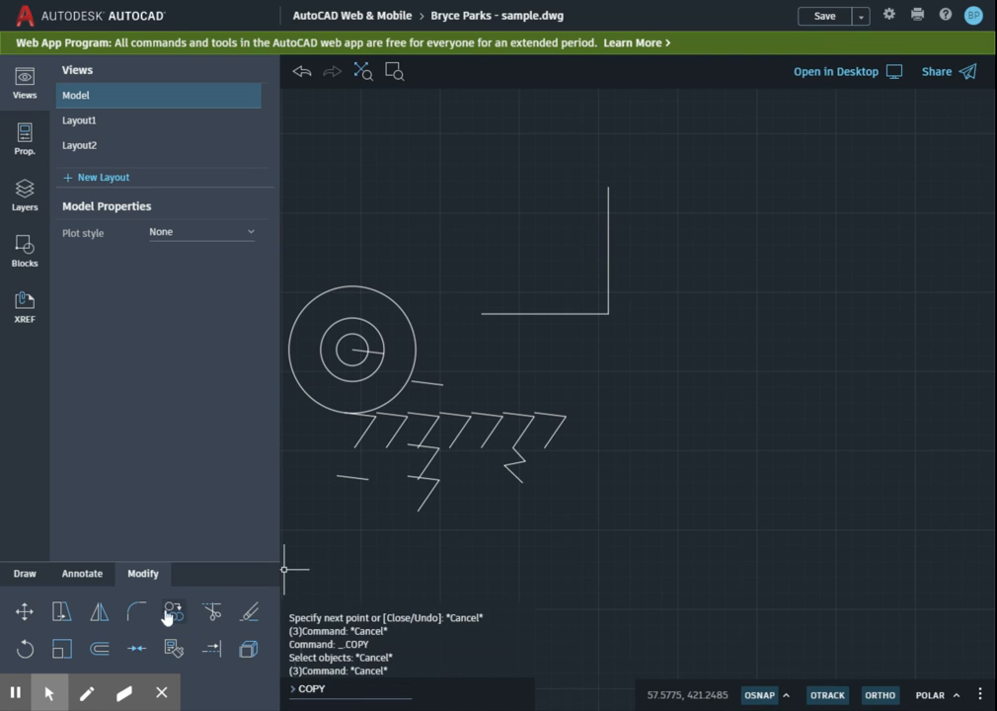
Offset the 4-unit horizontal line 1 unit upward four times, each time from the newest copy.
{"action": "left_click", "coordinate": [99, 650]}
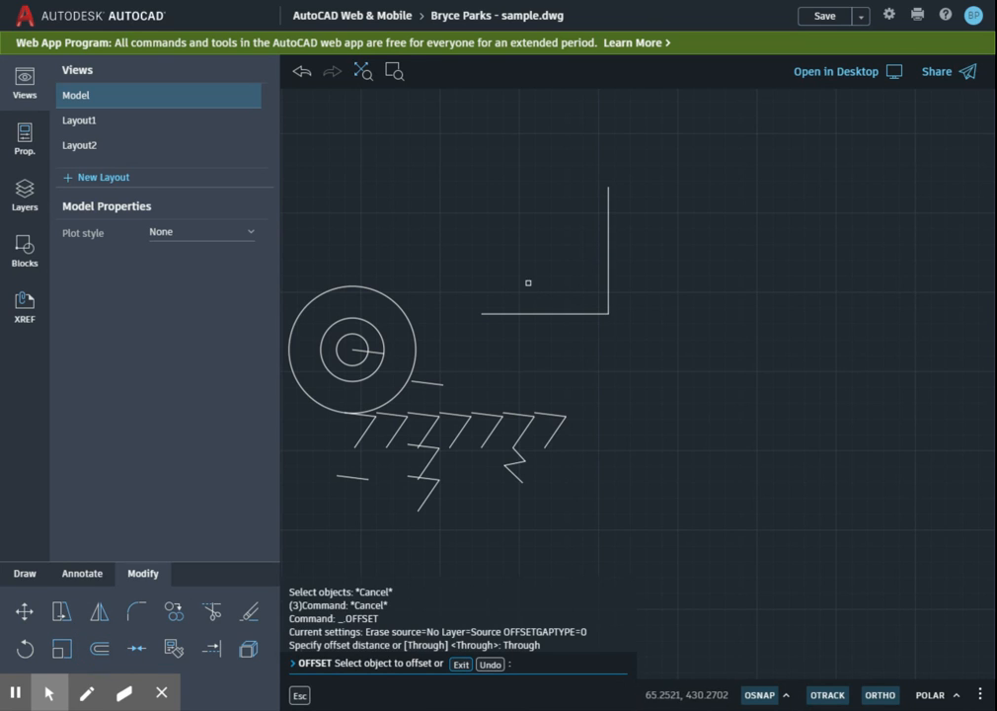
{"action": "left_click", "coordinate": [524, 314]}
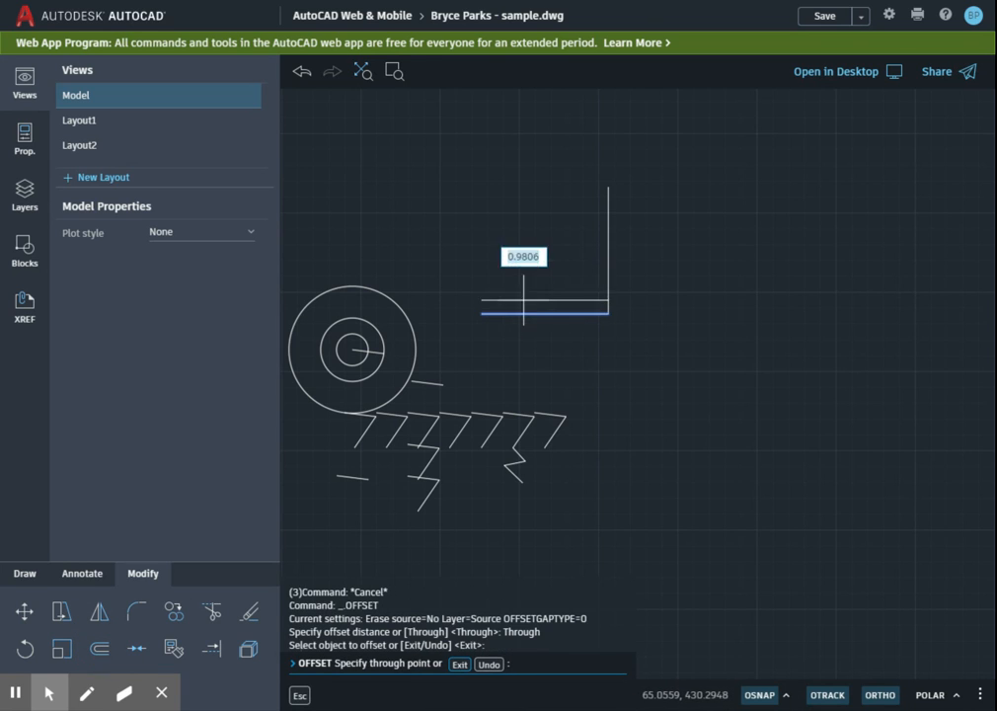
{"action": "type", "text": "1"}
{"action": "key", "text": "Return"}
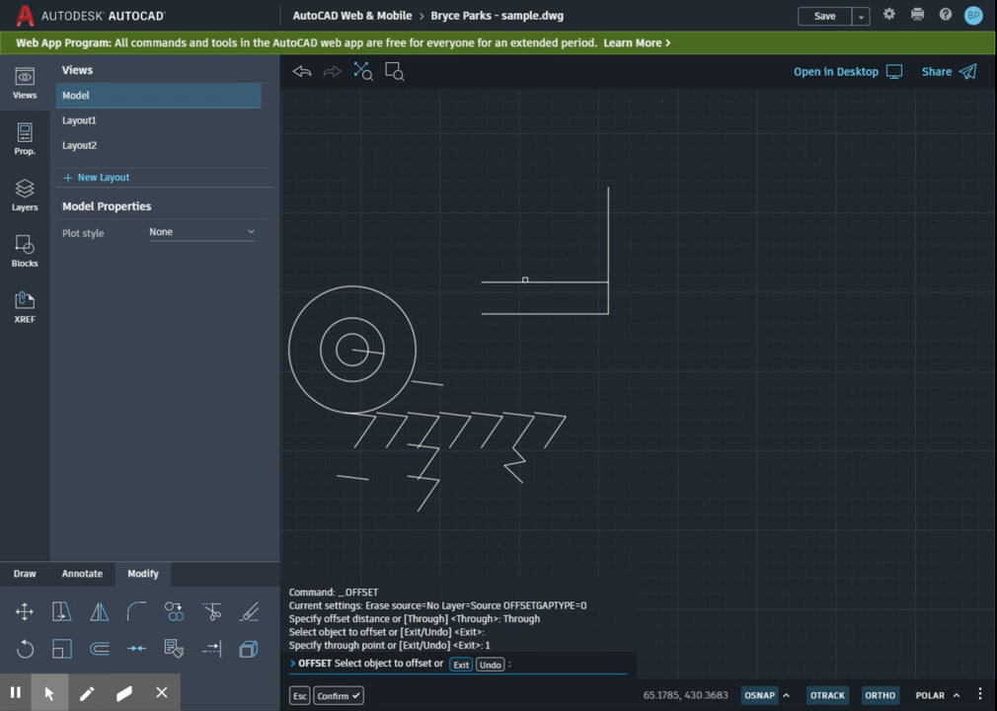
{"action": "left_click", "coordinate": [530, 283]}
{"action": "type", "text": "1"}
{"action": "key", "text": "Return"}
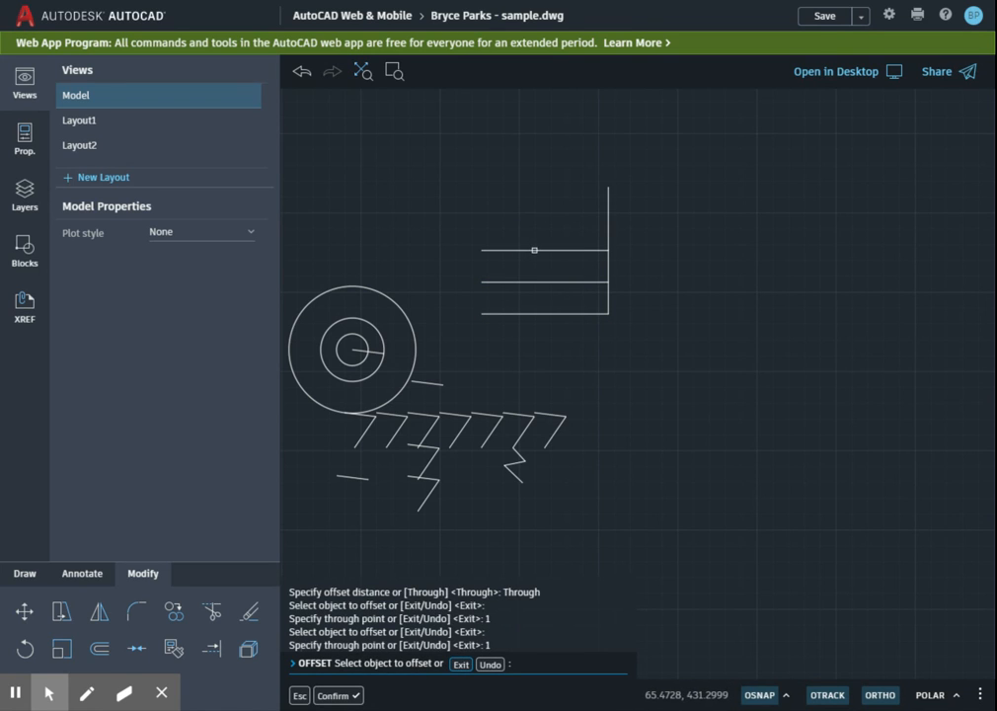
{"action": "left_click", "coordinate": [534, 250]}
{"action": "type", "text": "1"}
{"action": "key", "text": "Return"}
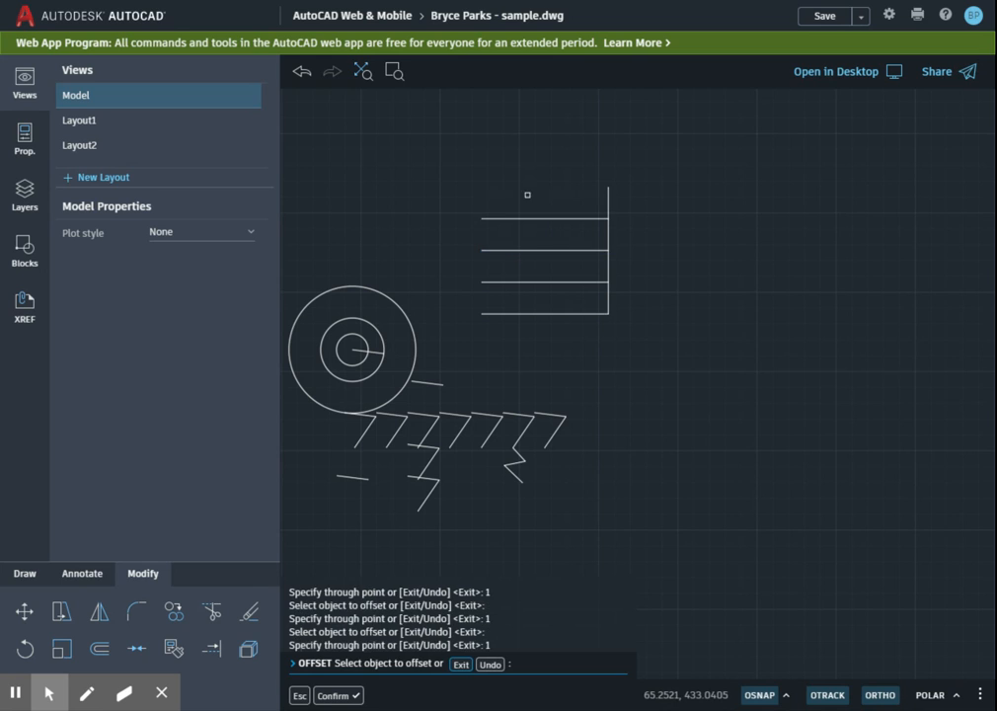
{"action": "left_click", "coordinate": [530, 217]}
{"action": "type", "text": "1.7805"}
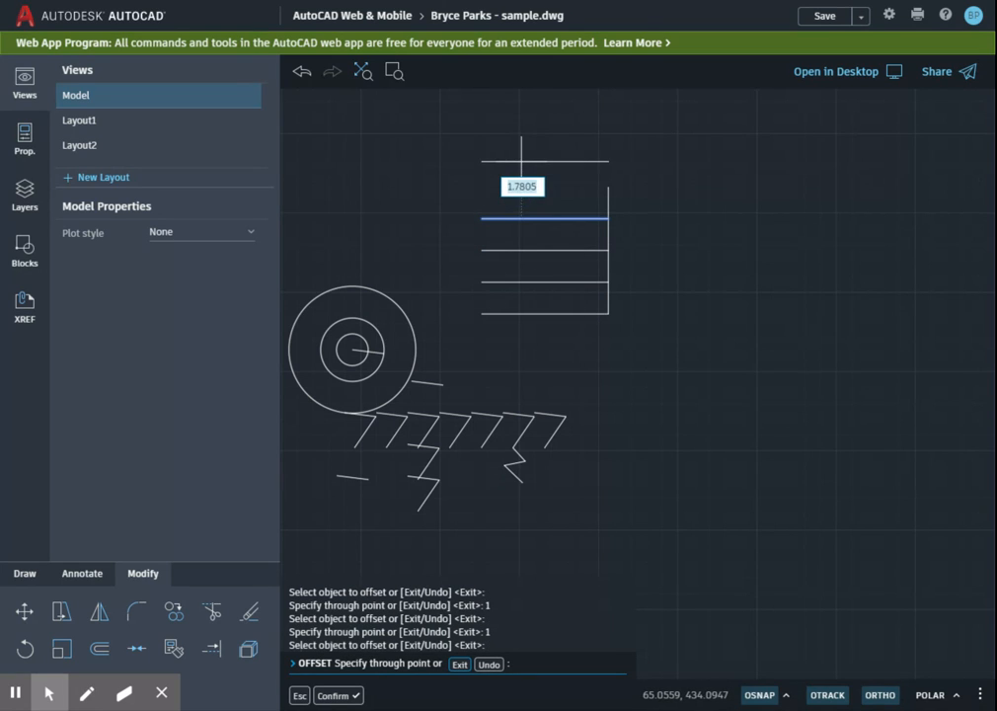
{"action": "key", "text": "Return"}
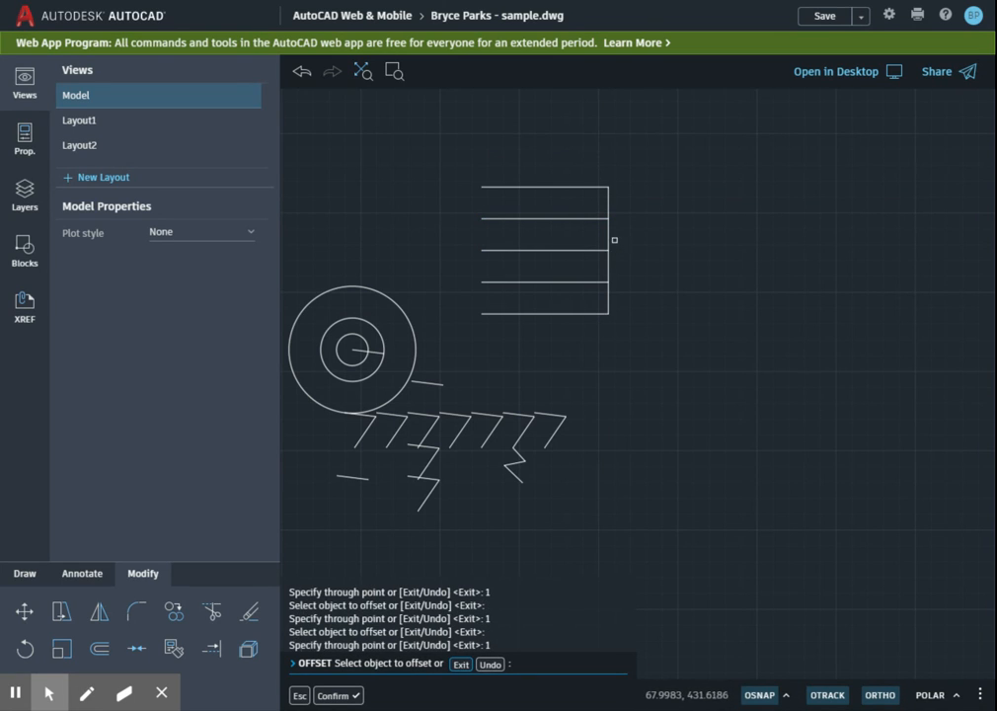
Offset the vertical line 1 unit to the left four times to complete a 4 by 4 grid, and end the offsetting.
{"action": "left_click", "coordinate": [607, 230]}
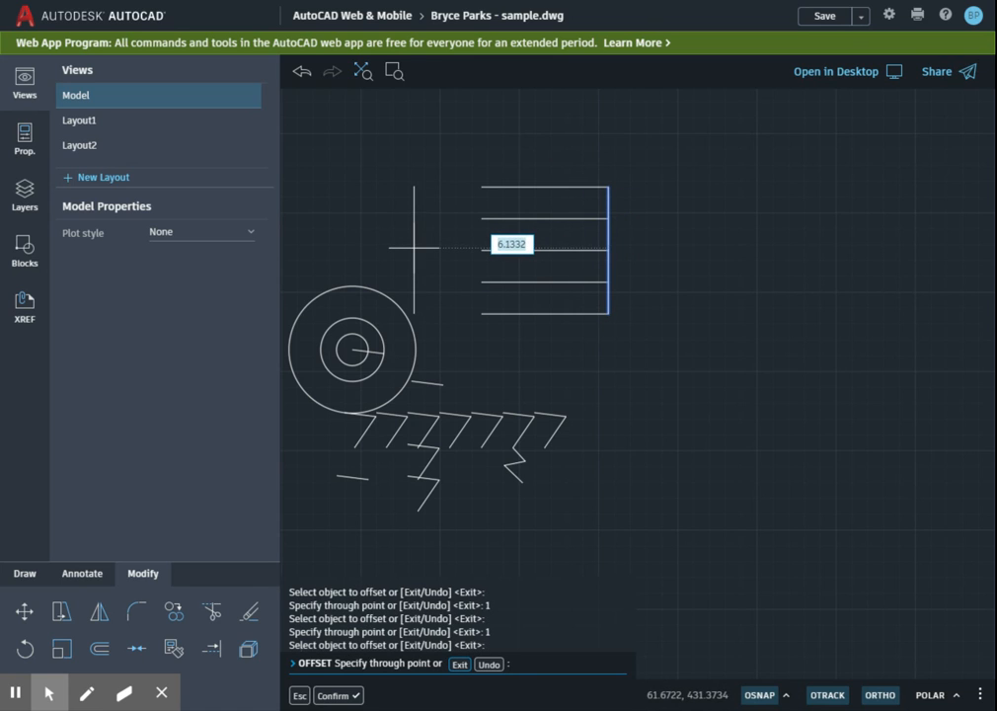
{"action": "type", "text": "1"}
{"action": "key", "text": "Return"}
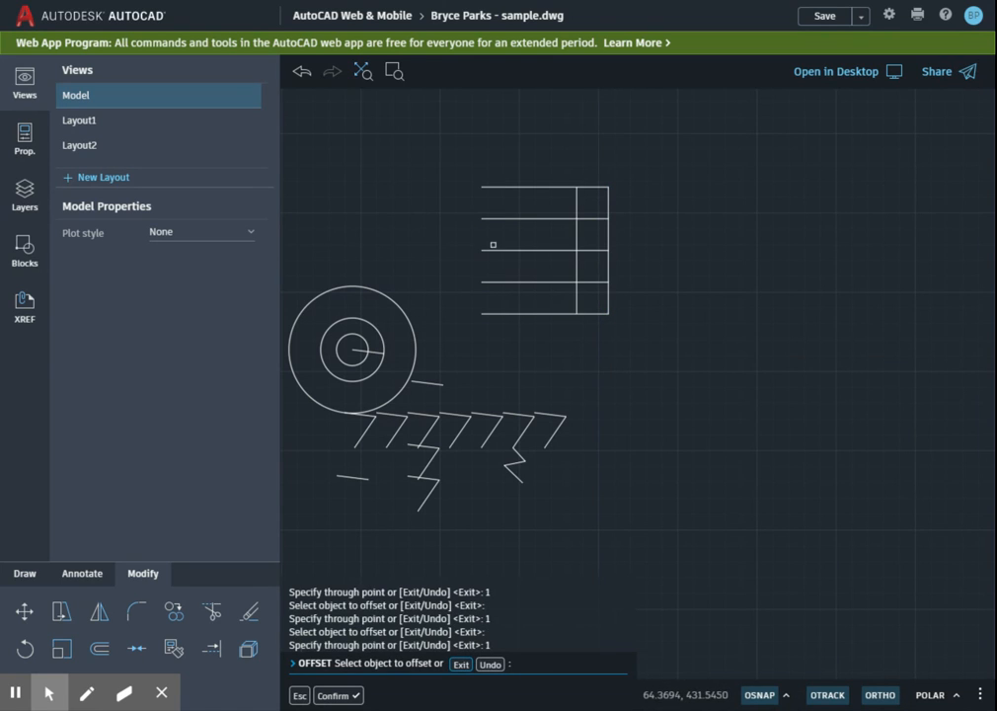
{"action": "left_click", "coordinate": [577, 237]}
{"action": "left_click", "coordinate": [444, 245]}
{"action": "left_click", "coordinate": [545, 239]}
{"action": "type", "text": "1"}
{"action": "key", "text": "Return"}
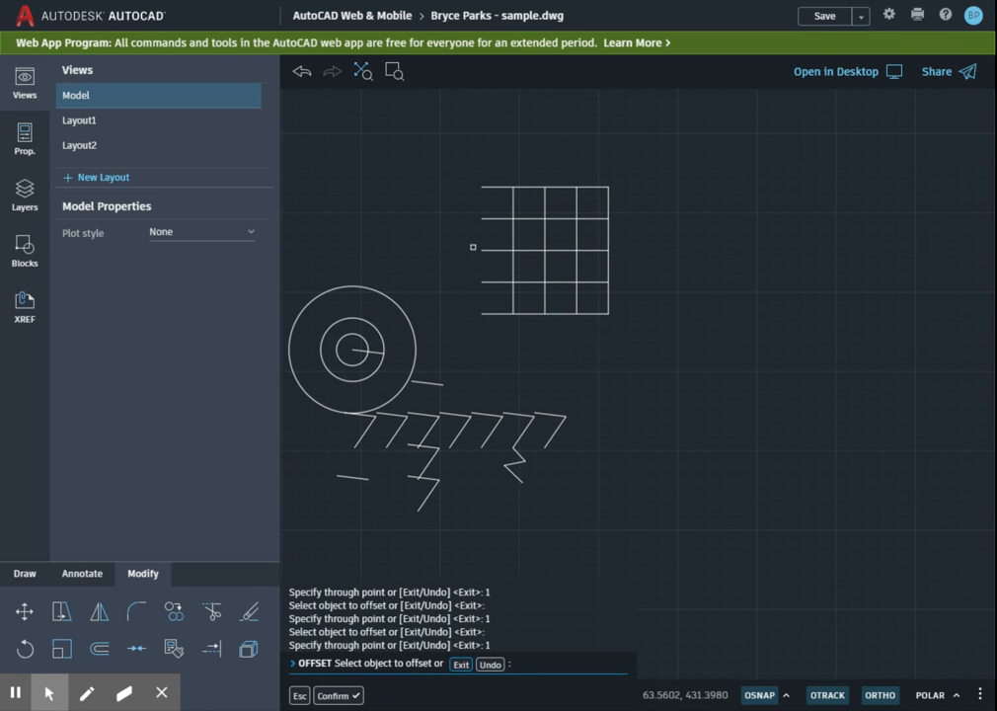
{"action": "left_click", "coordinate": [512, 238]}
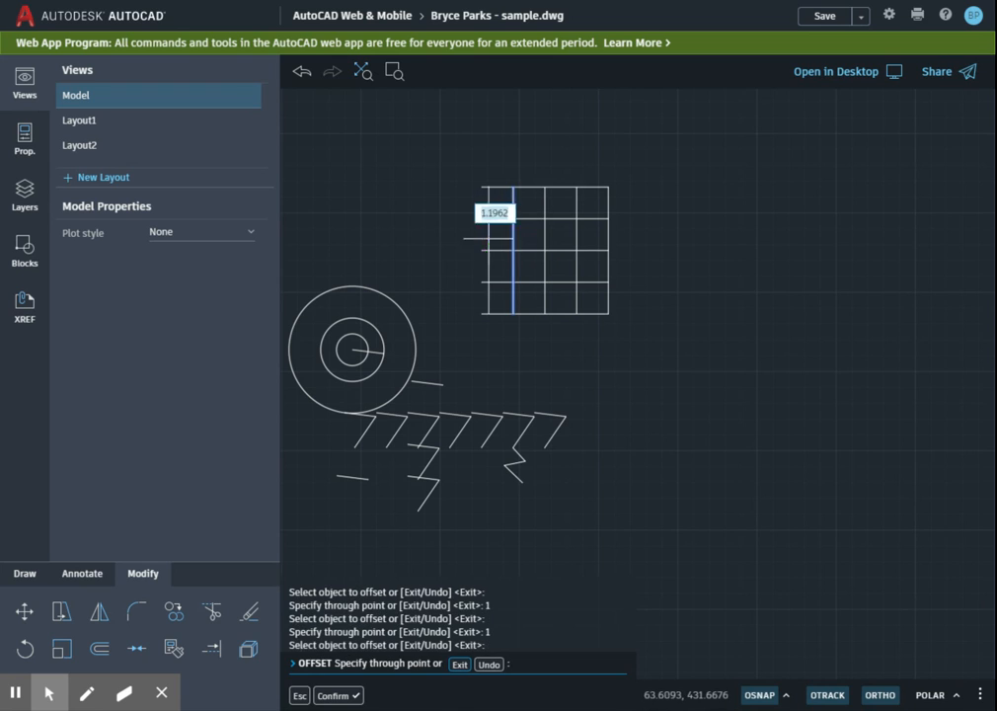
{"action": "left_click", "coordinate": [438, 243]}
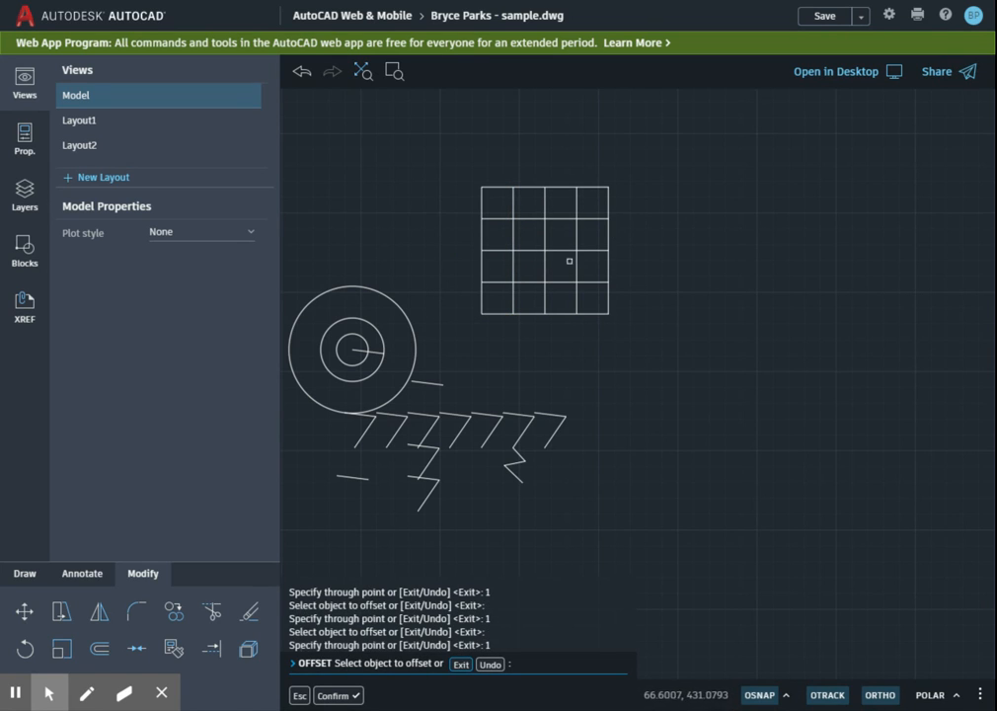
{"action": "key", "text": "Escape"}
Trim the three inner horizontal segments out of the grid's rightmost column and end the trimming.
{"action": "scroll", "coordinate": [597, 215], "scroll_direction": "up", "scroll_amount": 3}
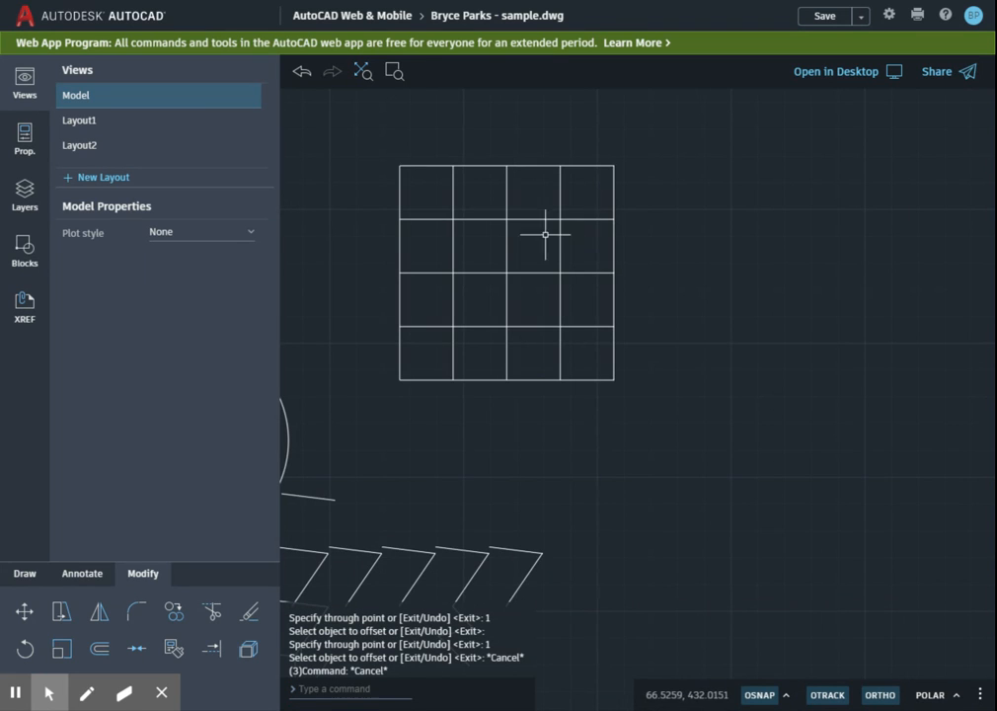
{"action": "middle_click_drag", "start_coordinate": [514, 238], "coordinate": [565, 321]}
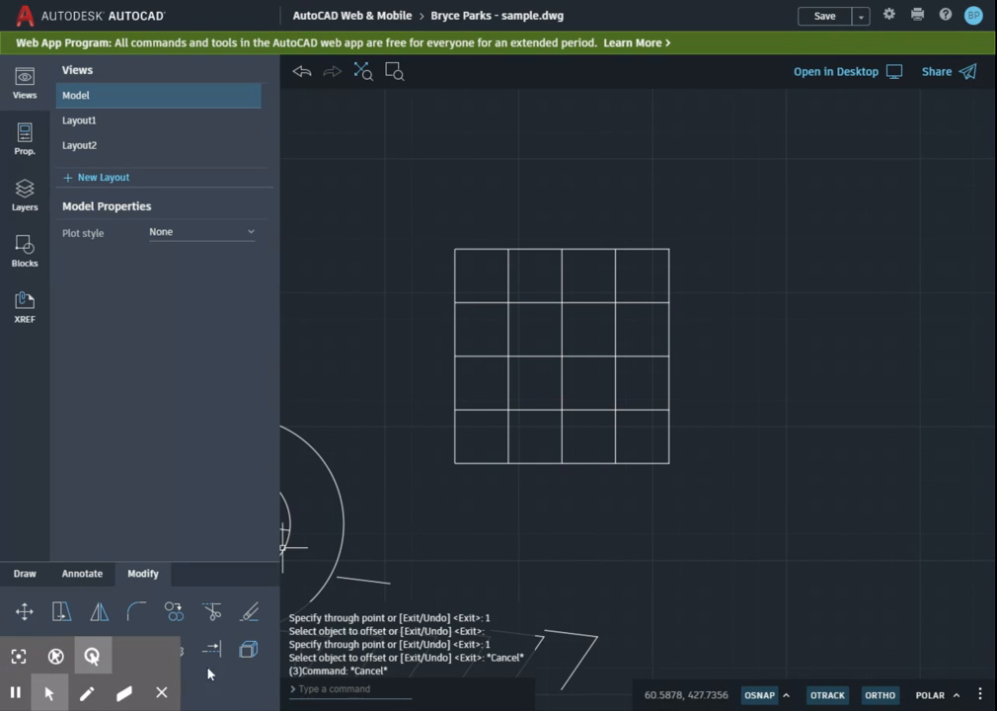
{"action": "left_click", "coordinate": [212, 612]}
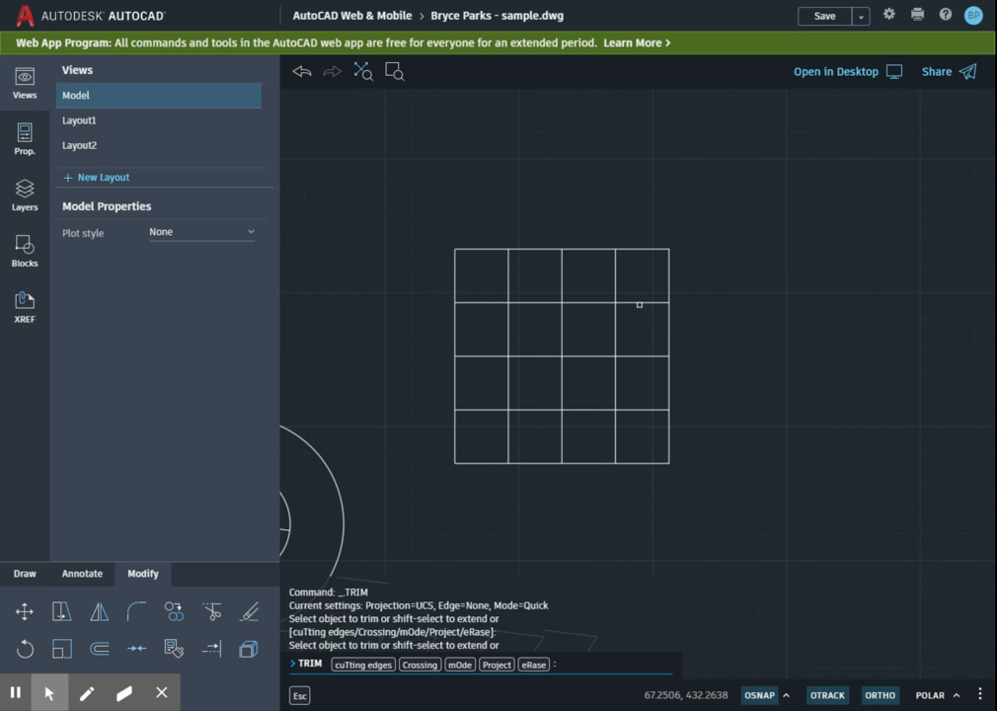
{"action": "left_click", "coordinate": [641, 301]}
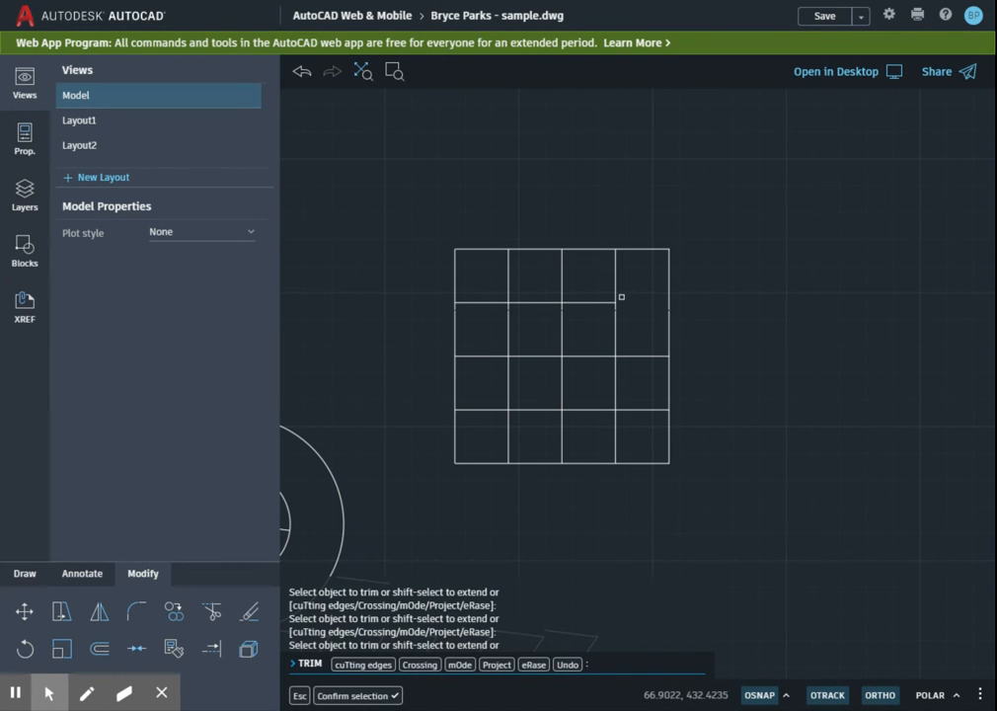
{"action": "left_click", "coordinate": [642, 356]}
{"action": "left_click", "coordinate": [644, 409]}
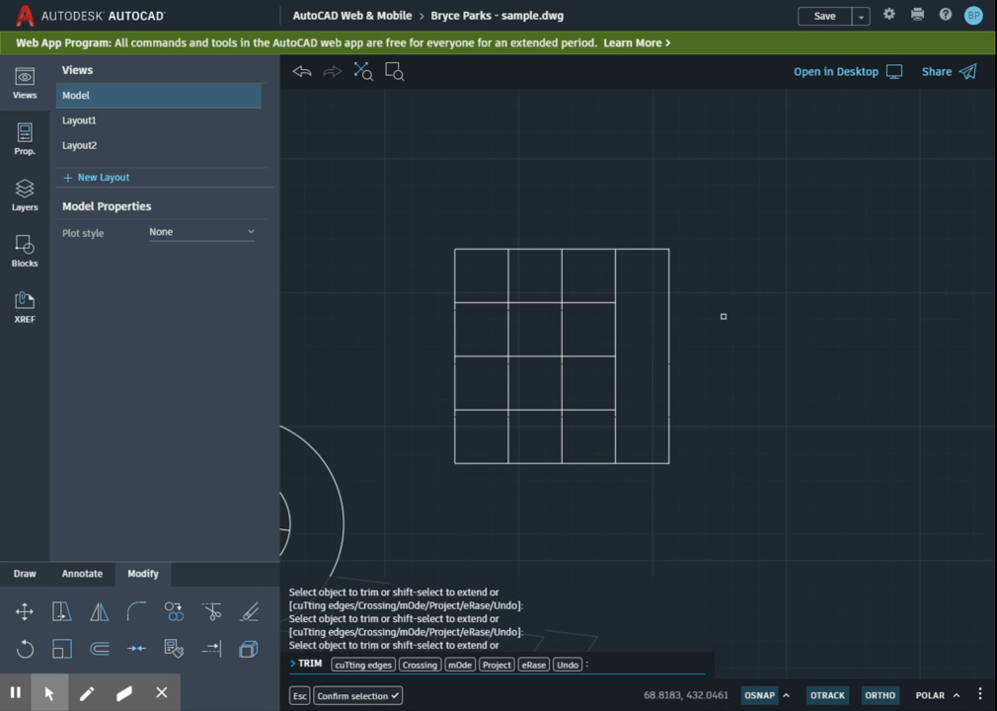
{"action": "key", "text": "Escape"}
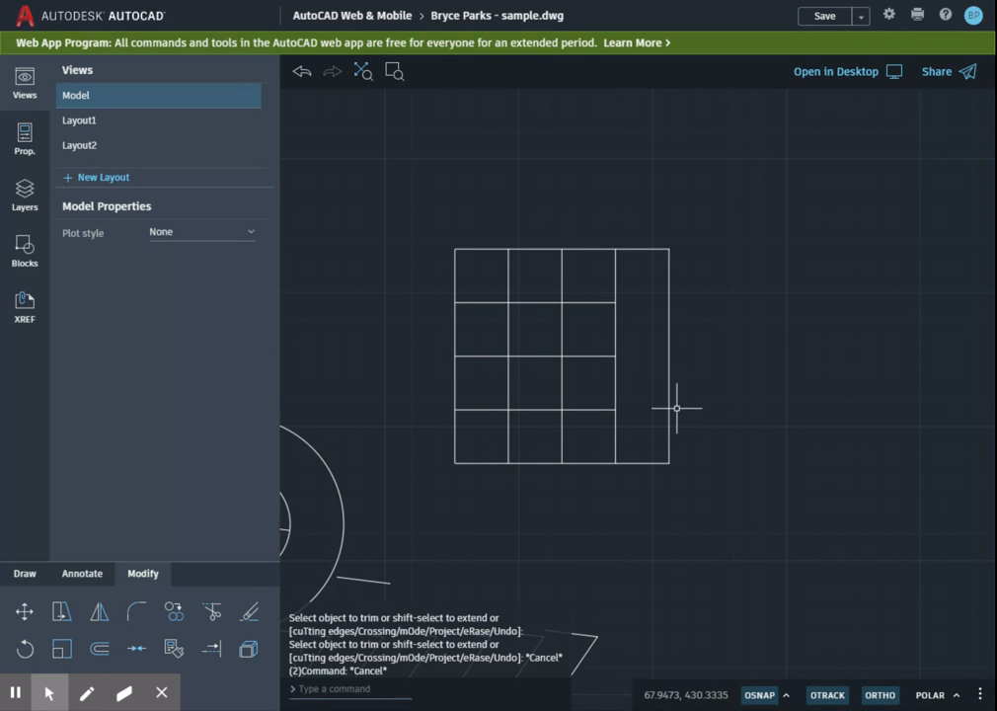
Trim the vertical and upper horizontal segments bounding the first cell of the grid's second row, and undo both trim operations.
{"action": "left_click", "coordinate": [211, 611]}
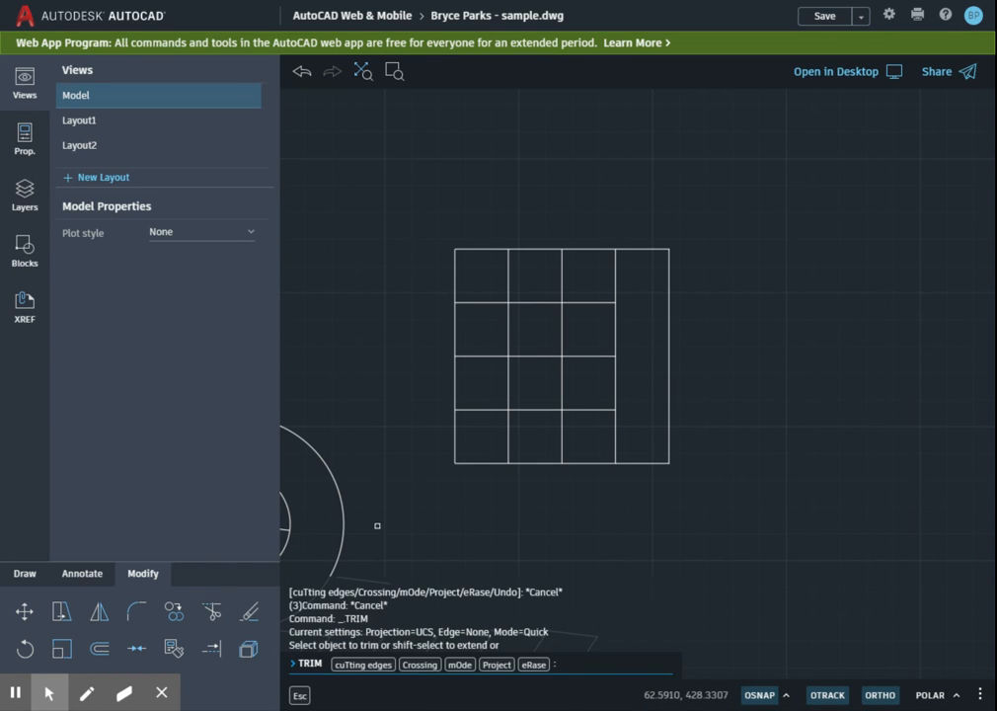
{"action": "left_click", "coordinate": [508, 332]}
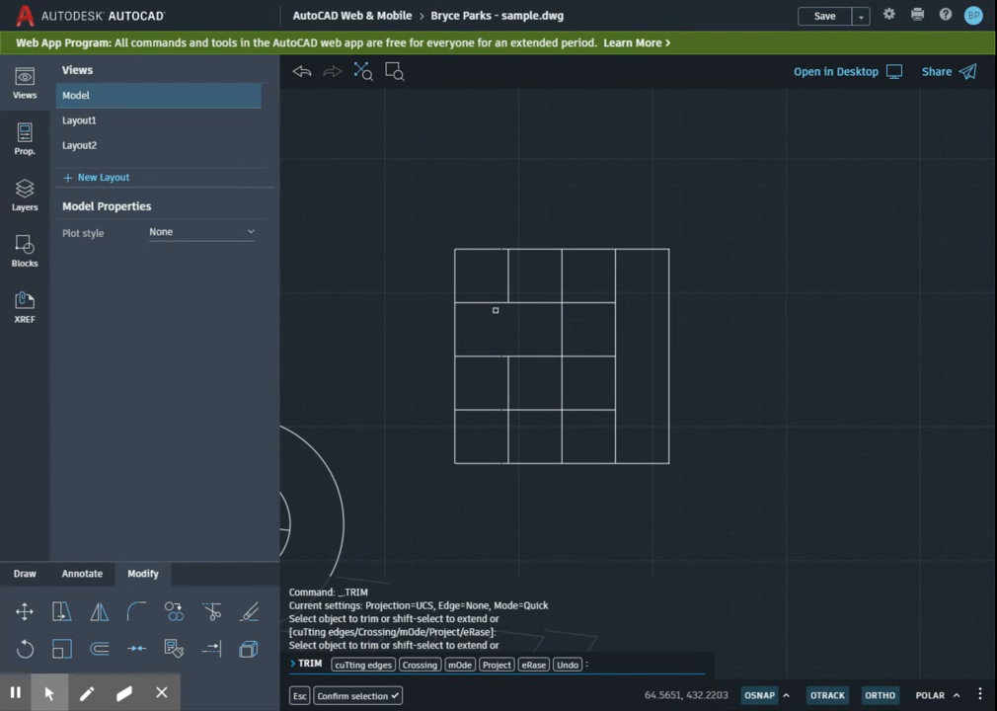
{"action": "key", "text": "Escape"}
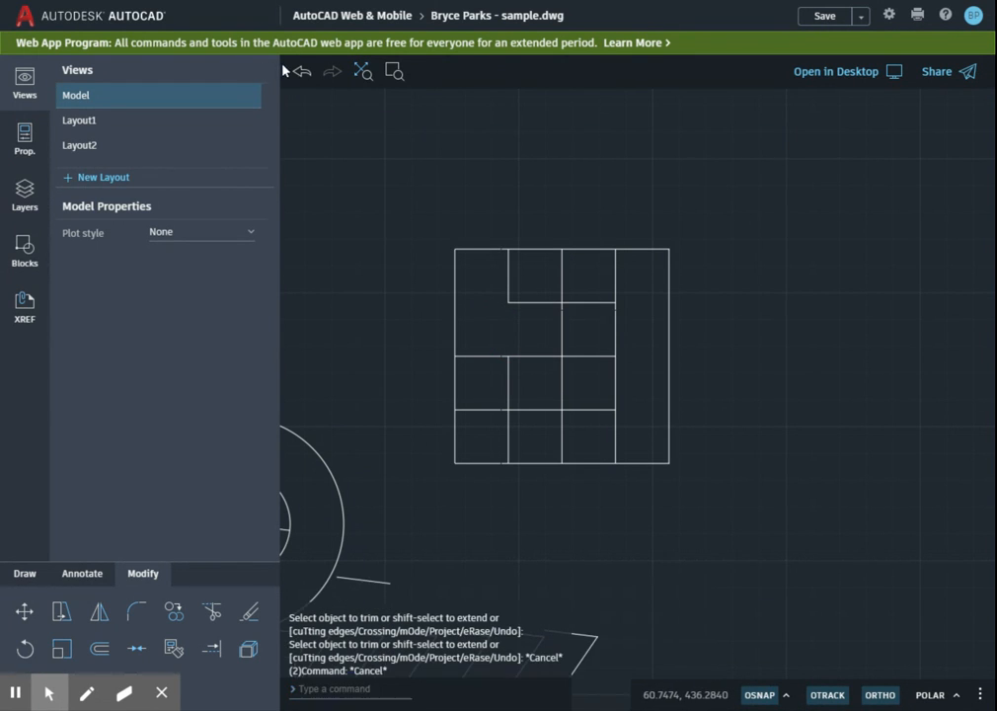
{"action": "left_click", "coordinate": [302, 71]}
{"action": "left_click", "coordinate": [302, 71]}
Trim the three inner horizontal segments out of the restored grid's rightmost column.
{"action": "left_click", "coordinate": [212, 611]}
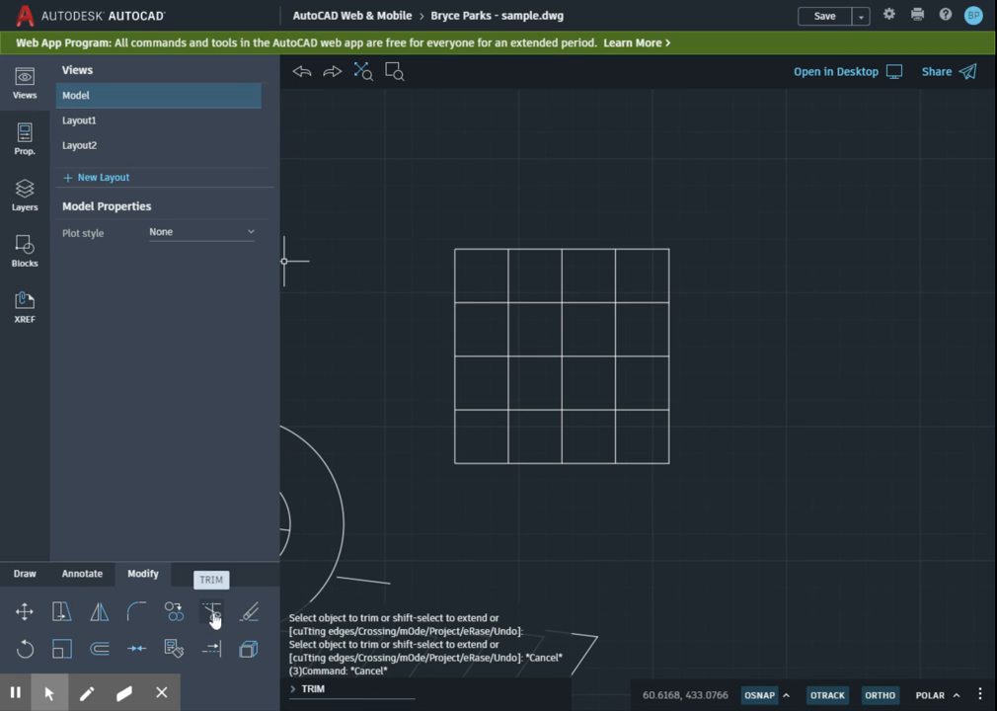
{"action": "left_click", "coordinate": [213, 613]}
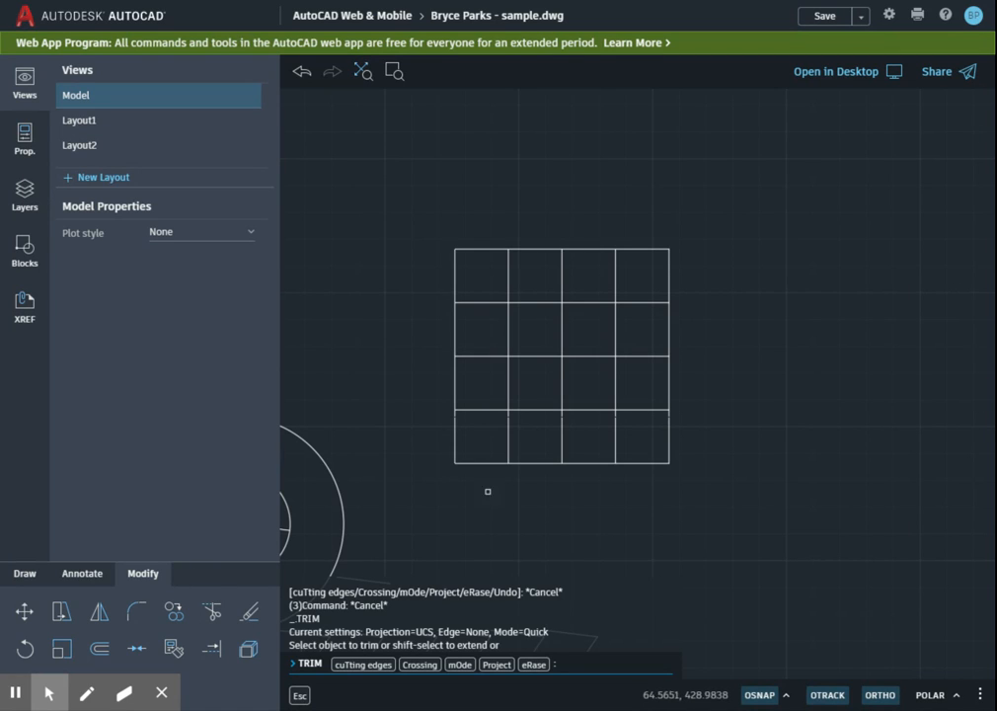
{"action": "left_click", "coordinate": [654, 408]}
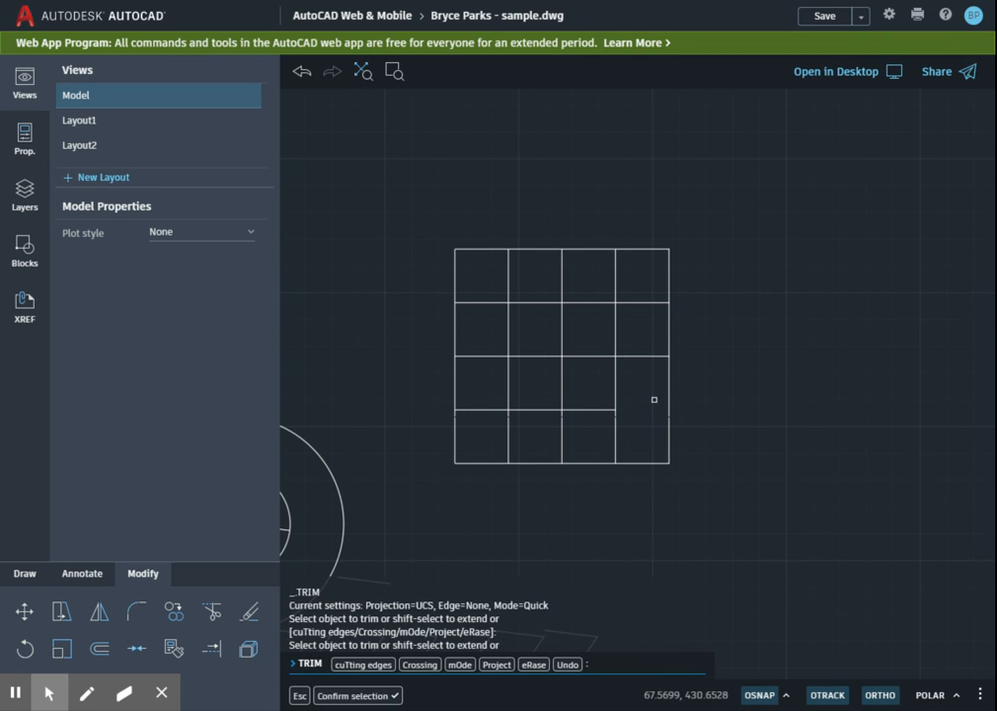
{"action": "left_click", "coordinate": [623, 305]}
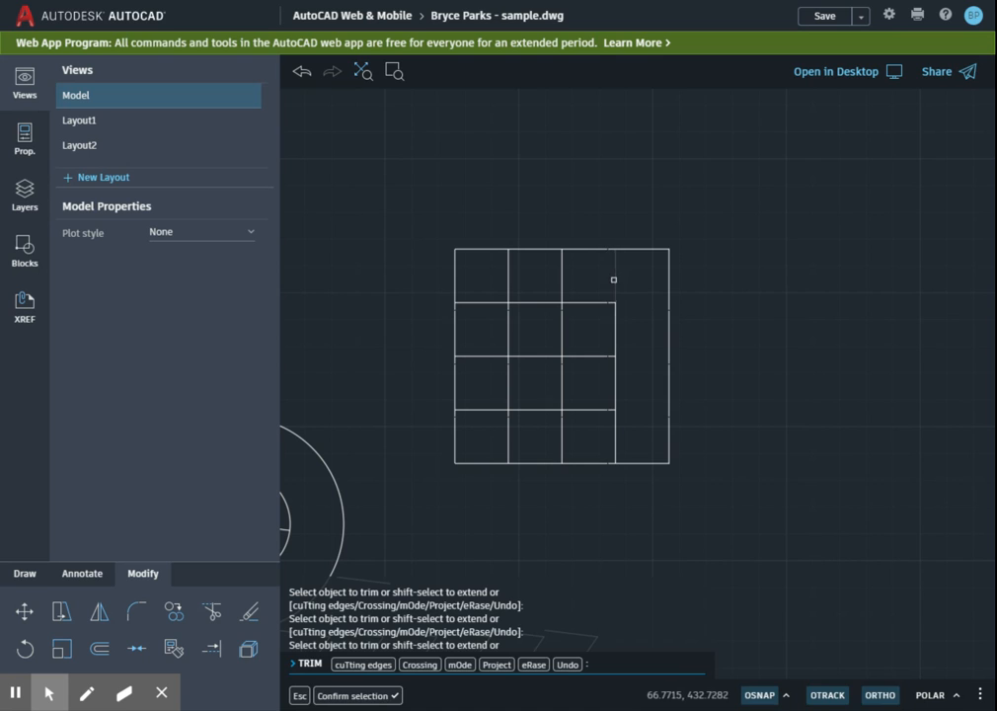
Trim the three inner vertical segments out of the grid's top row.
{"action": "left_click", "coordinate": [612, 279]}
{"action": "left_click", "coordinate": [611, 279]}
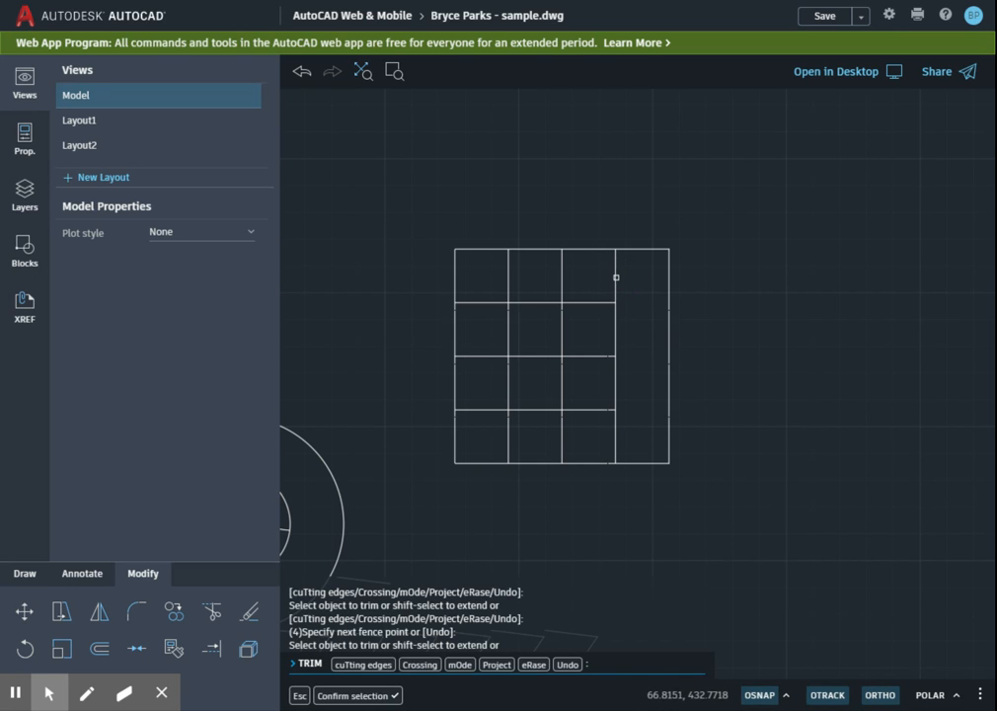
{"action": "left_click", "coordinate": [616, 277]}
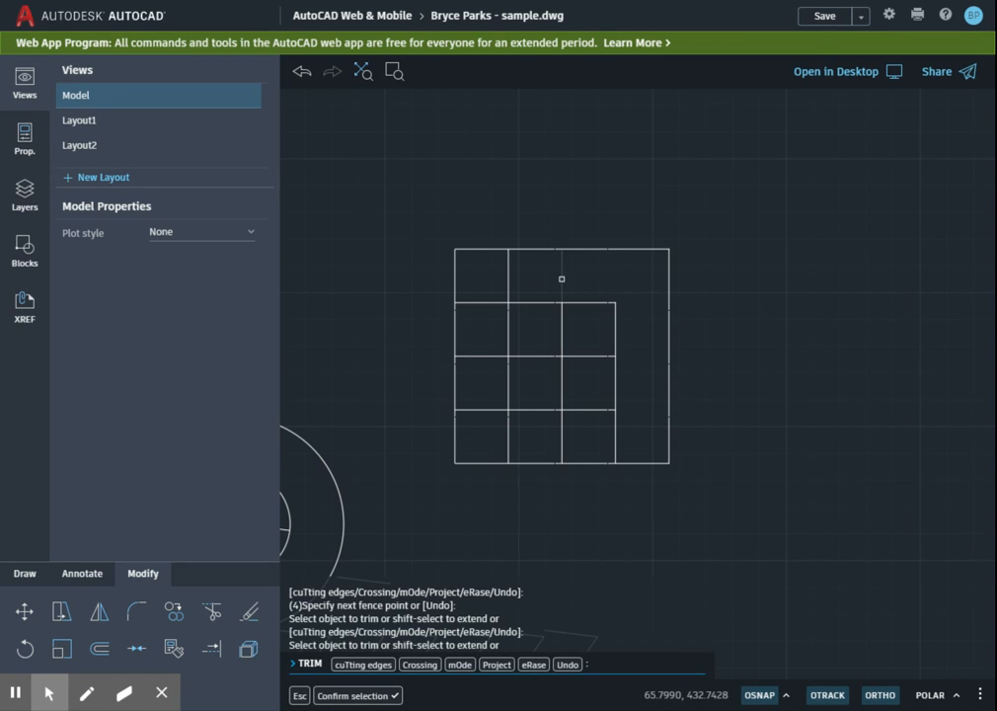
{"action": "left_click", "coordinate": [509, 276]}
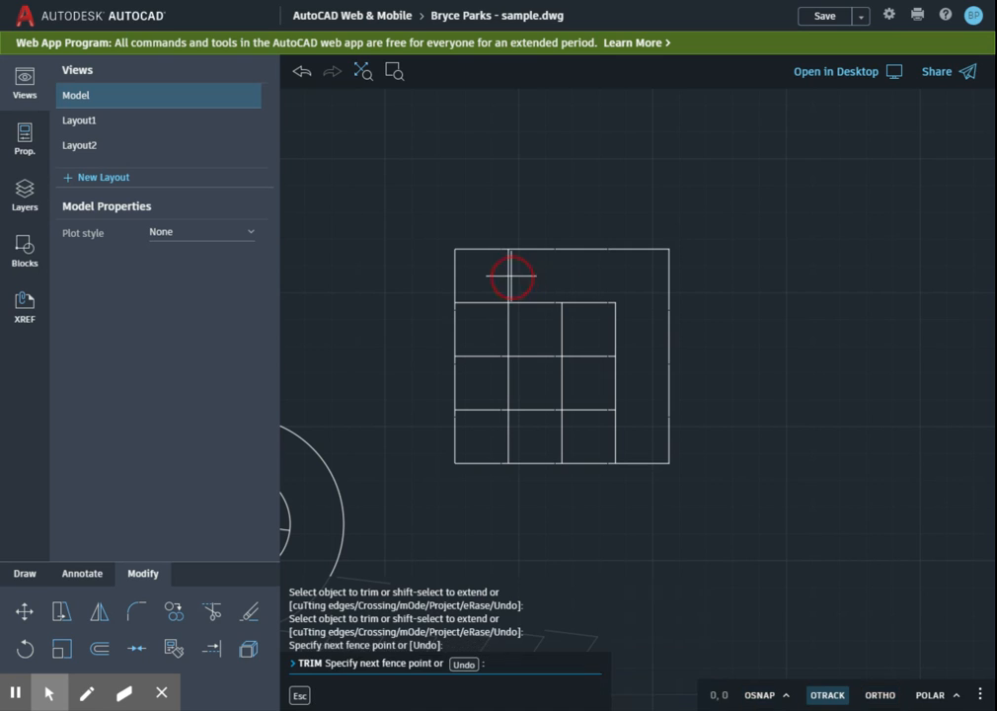
{"action": "left_click", "coordinate": [511, 274]}
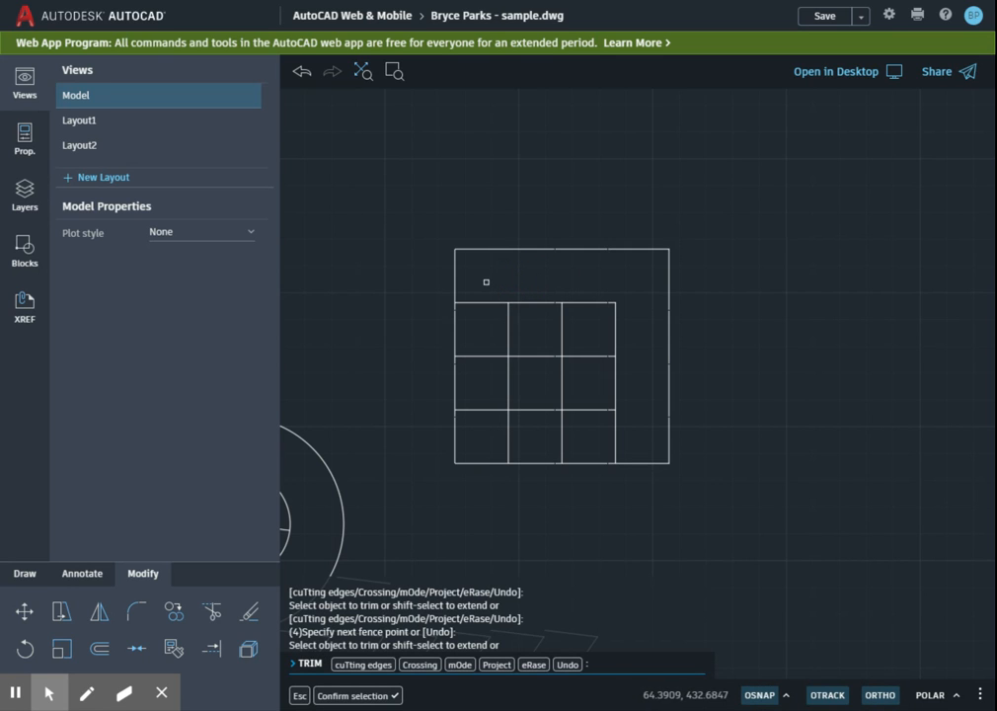
Trim the inner segments out of the grid's leftmost column and bottom row with freehand fences, and end the trimming.
{"action": "left_click_drag", "start_coordinate": [495, 280], "coordinate": [480, 438]}
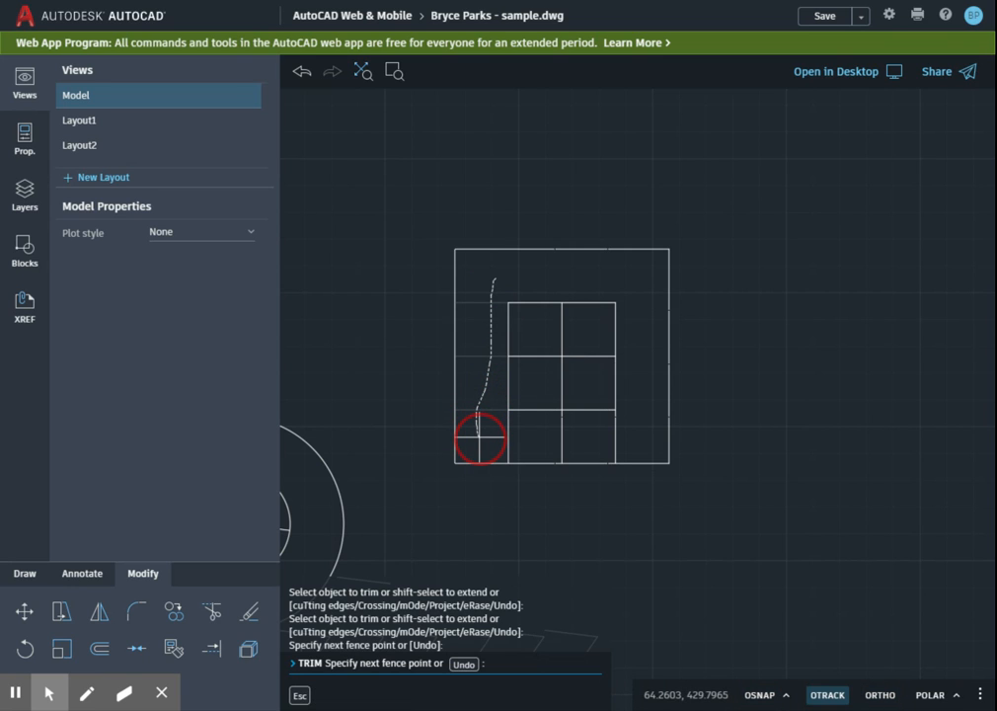
{"action": "left_click_drag", "start_coordinate": [479, 437], "coordinate": [483, 437]}
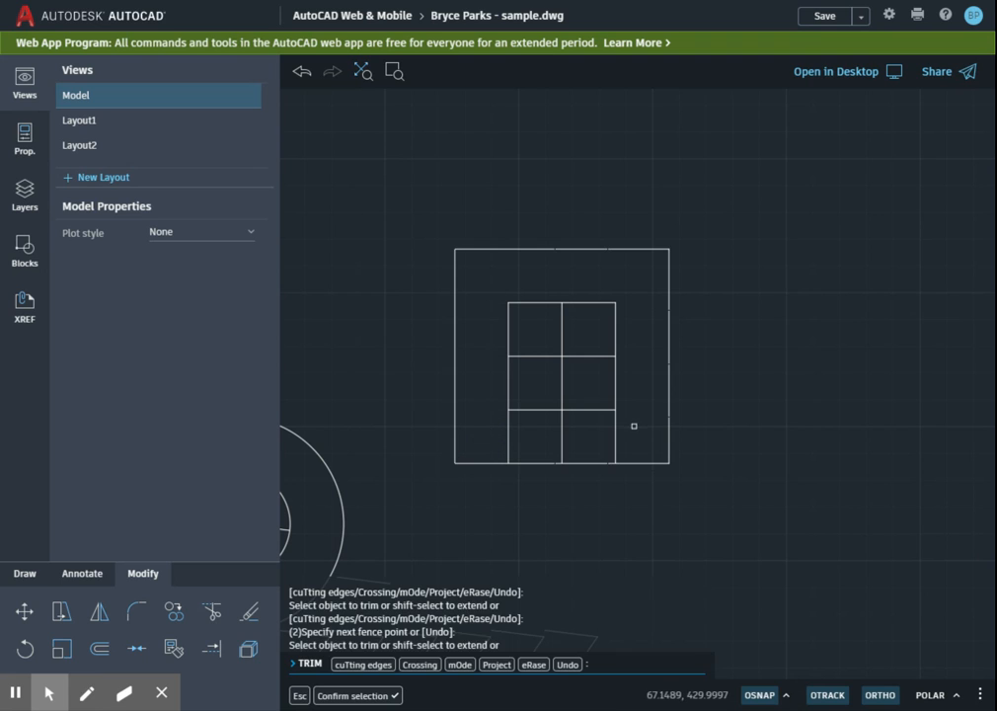
{"action": "left_click_drag", "start_coordinate": [634, 426], "coordinate": [480, 430]}
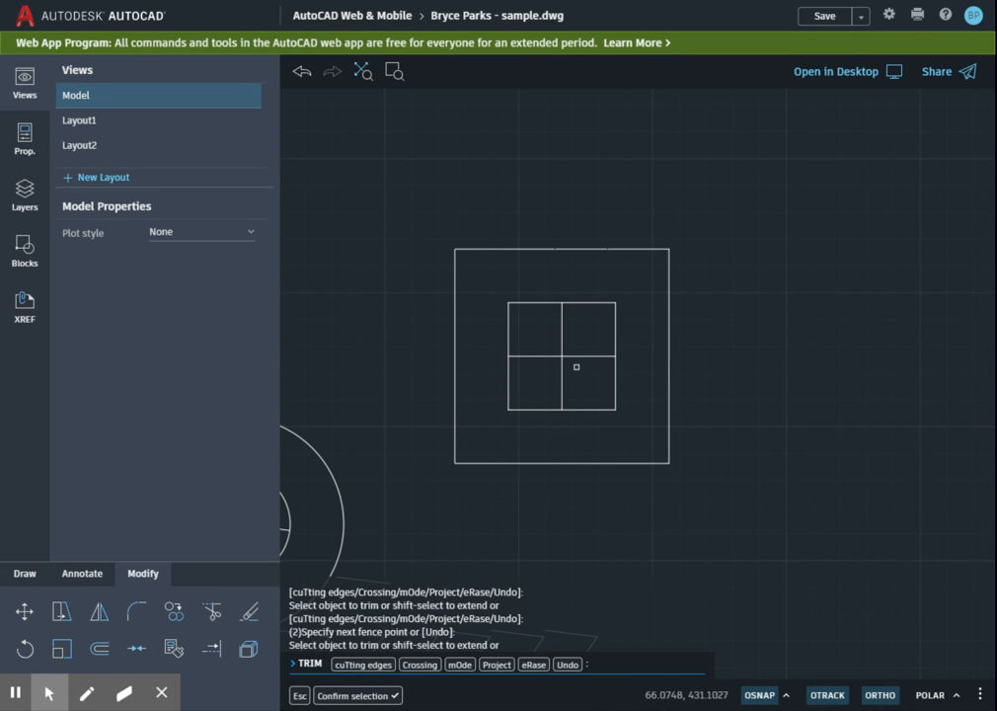
{"action": "key", "text": "Escape"}
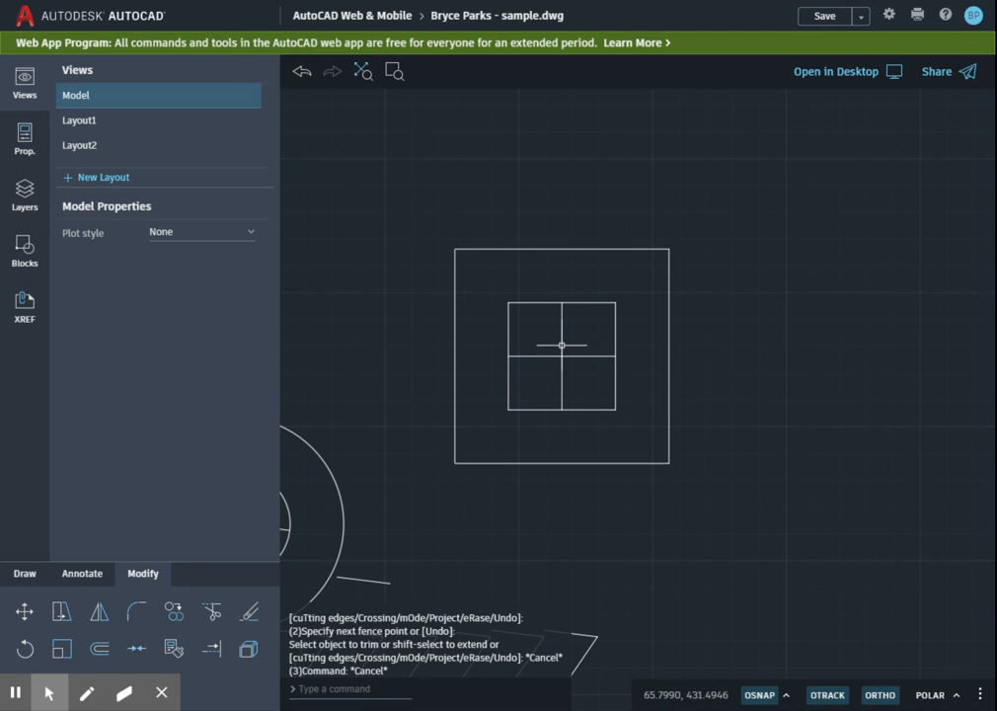
Draw a near-vertical line about 2.1 units long from above the outer square to the upper end of the inner grid's vertical divider.
{"action": "left_click", "coordinate": [210, 647]}
{"action": "left_click", "coordinate": [214, 619]}
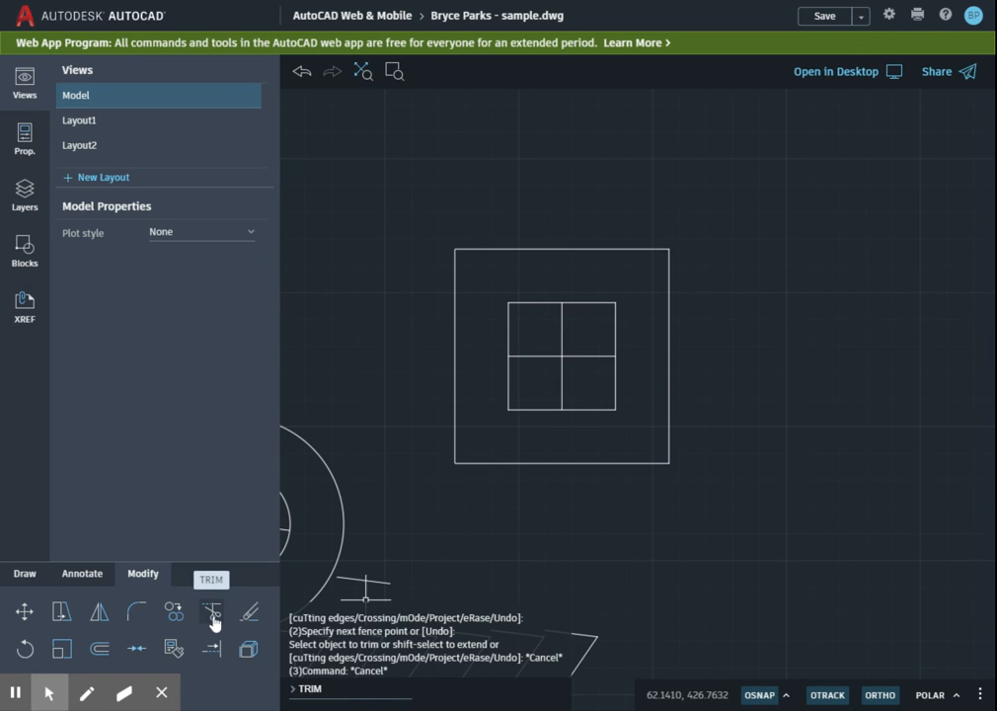
{"action": "type", "text": "l"}
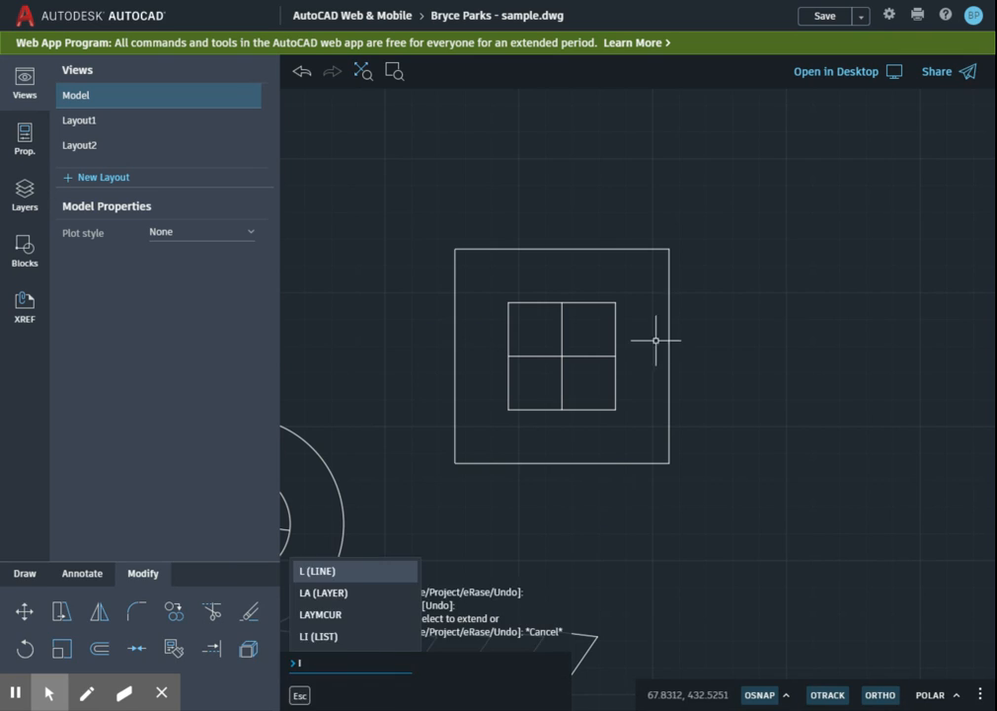
{"action": "key", "text": "Return"}
{"action": "left_click", "coordinate": [560, 184]}
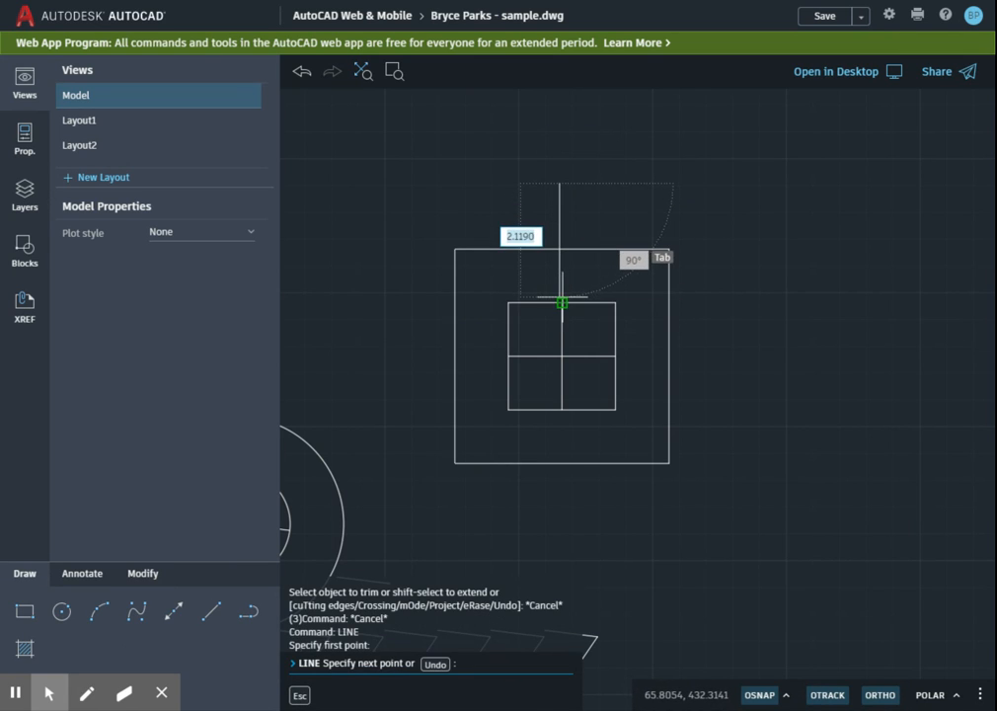
{"action": "left_click", "coordinate": [560, 259]}
{"action": "key", "text": "Escape"}
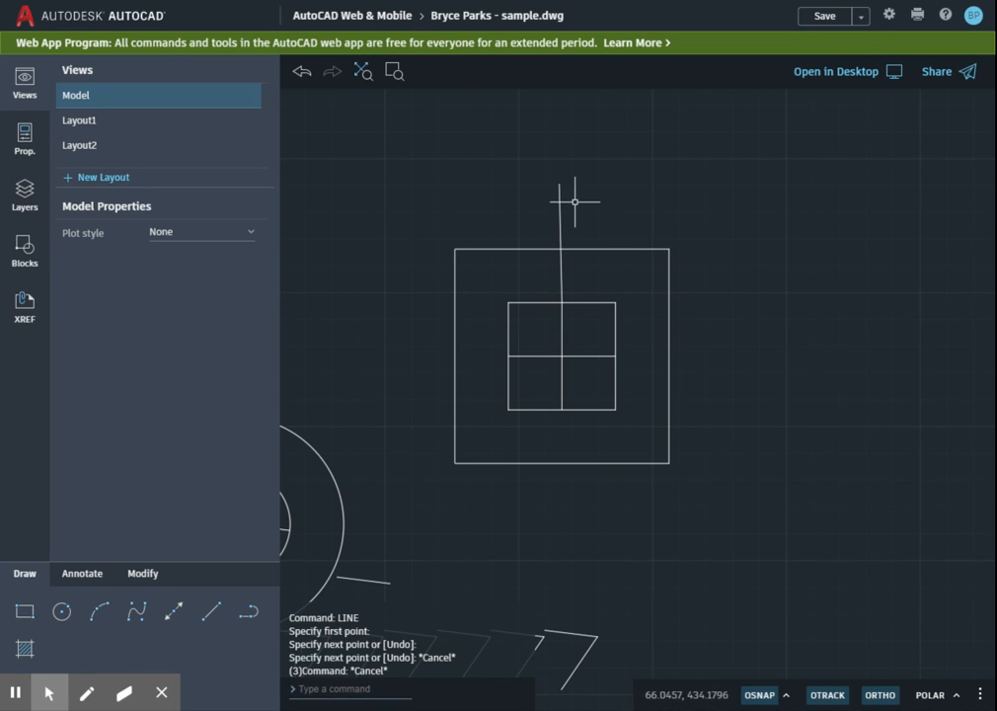
Trim away the new line's portion between the two squares and its remainder above the outer square, and end the trimming.
{"action": "left_click", "coordinate": [145, 573]}
{"action": "left_click", "coordinate": [212, 613]}
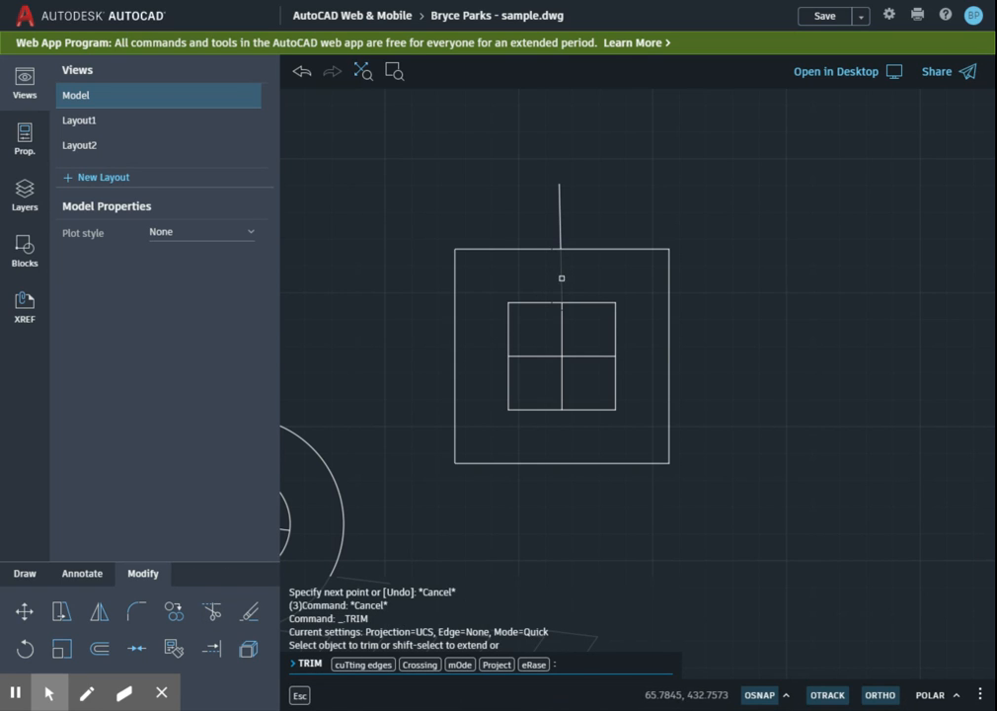
{"action": "left_click", "coordinate": [560, 279]}
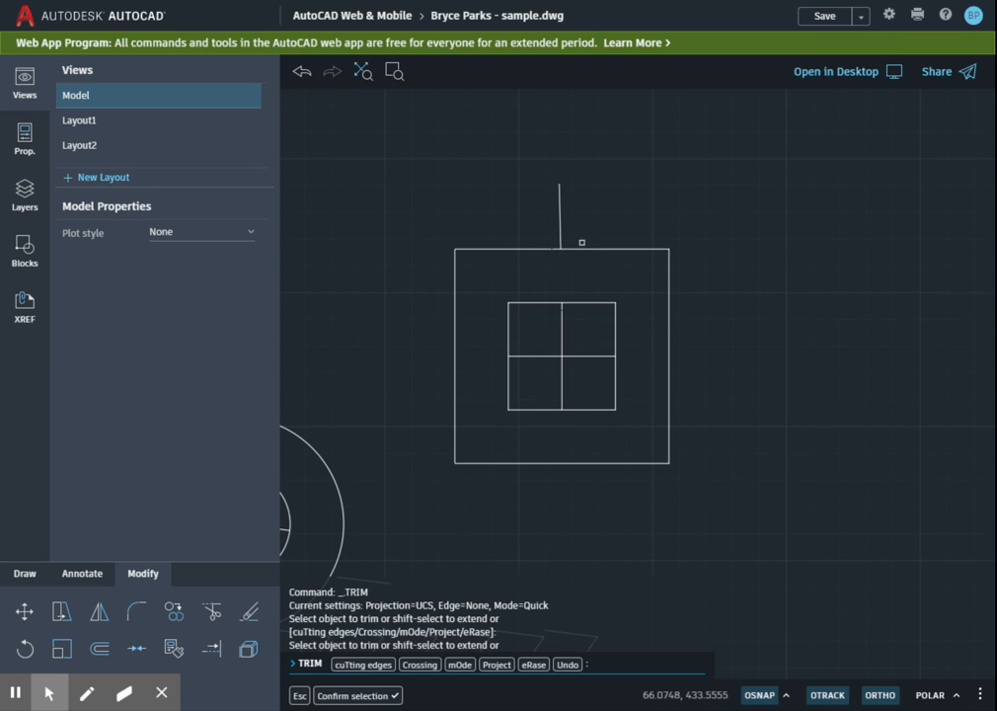
{"action": "left_click", "coordinate": [557, 213]}
{"action": "key", "text": "Return"}
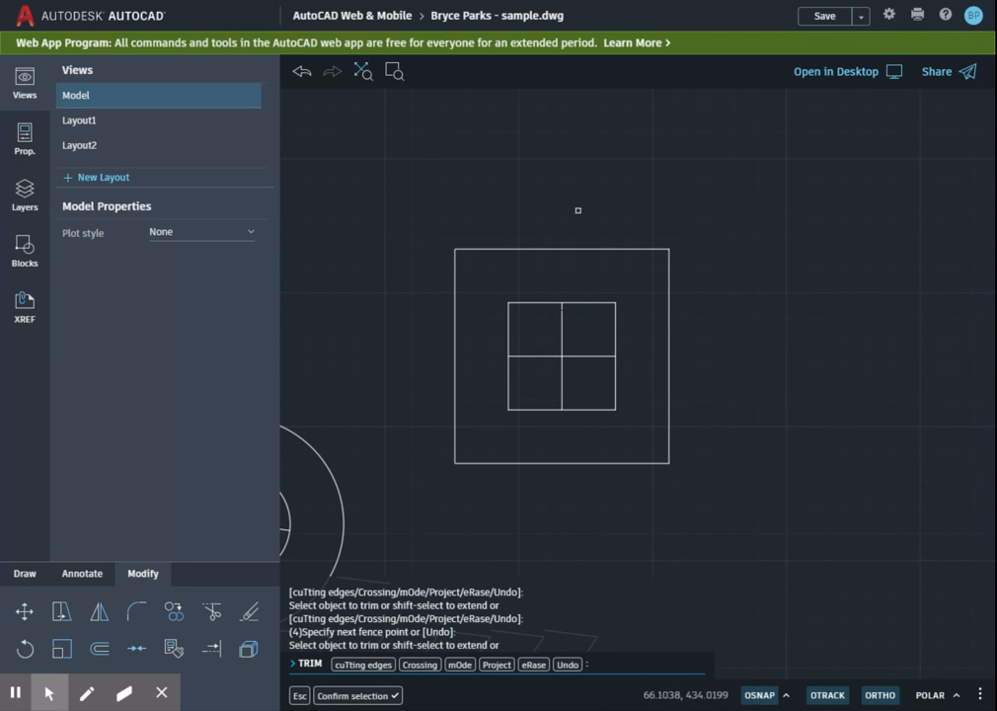
{"action": "key", "text": "Escape"}
{"action": "key", "text": "Escape"}
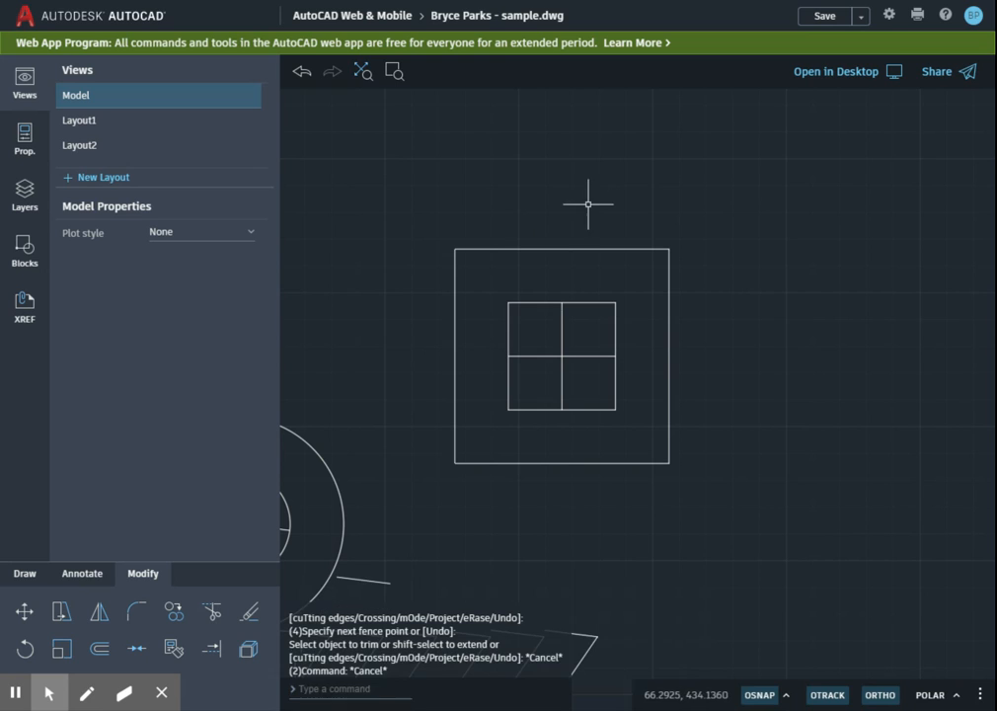